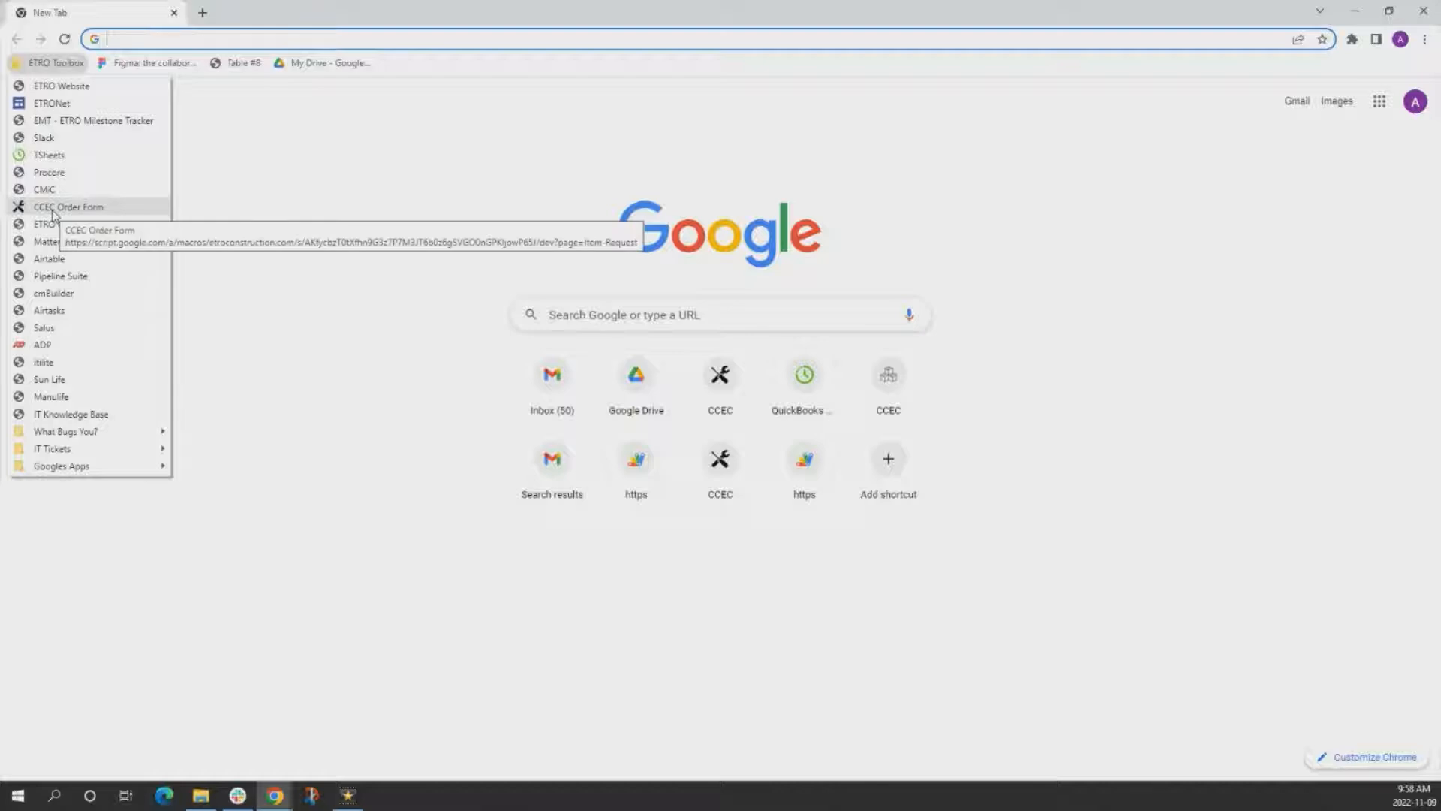
Open the CCEC Order Form and select the project 77100 - UBC Rec.
{"action": "left_click", "coordinate": [52, 210]}
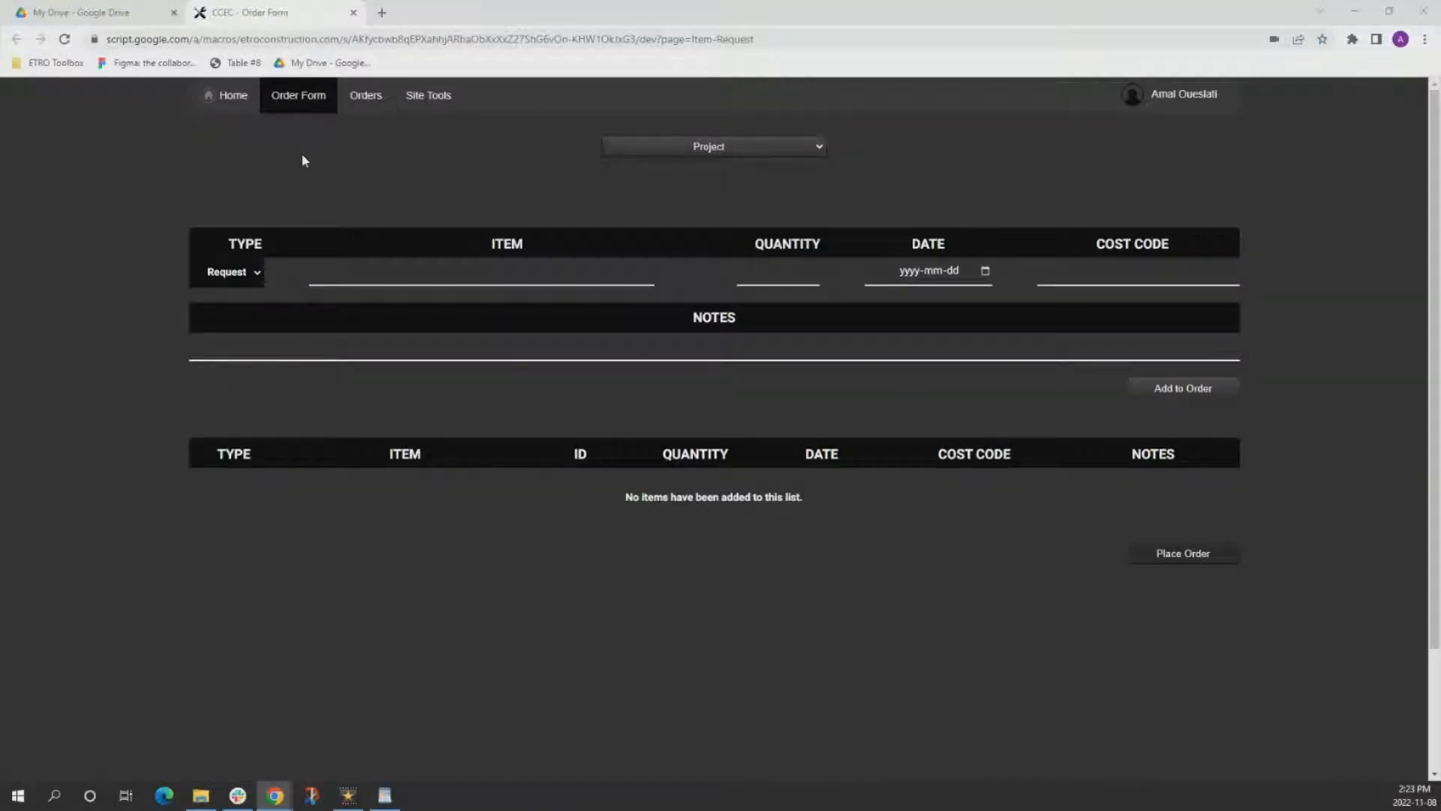
{"action": "left_click", "coordinate": [704, 154]}
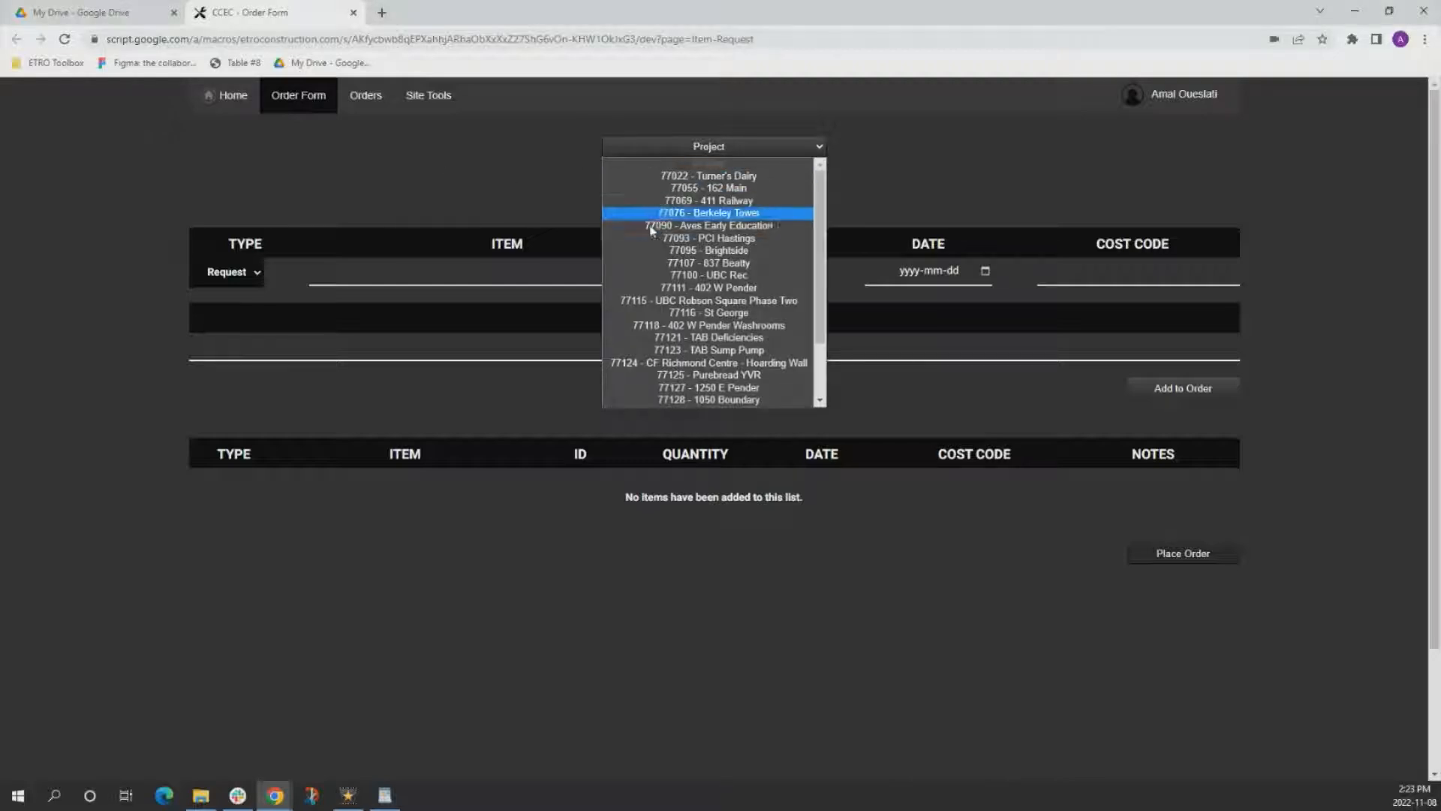
{"action": "left_click", "coordinate": [530, 185]}
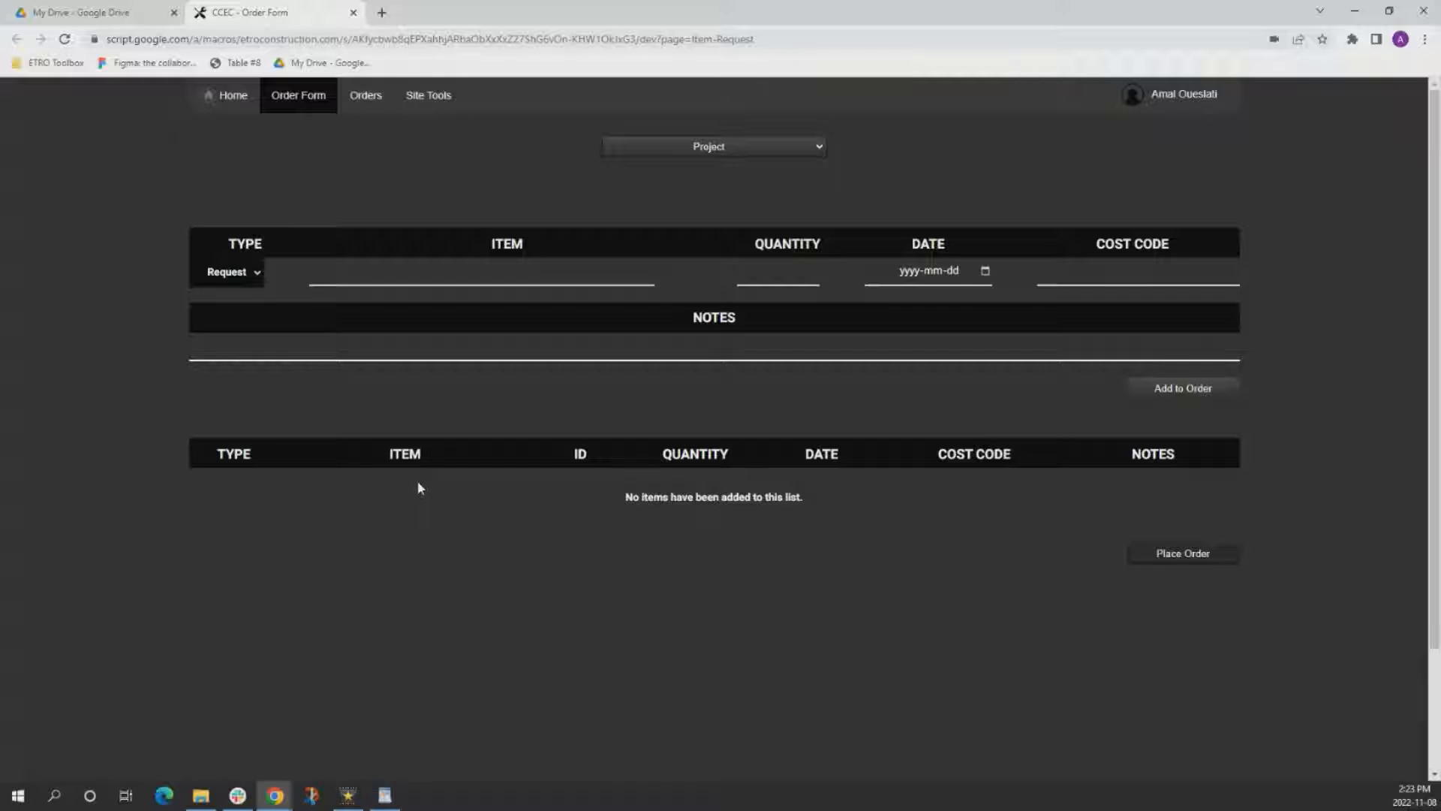
{"action": "left_click", "coordinate": [655, 149]}
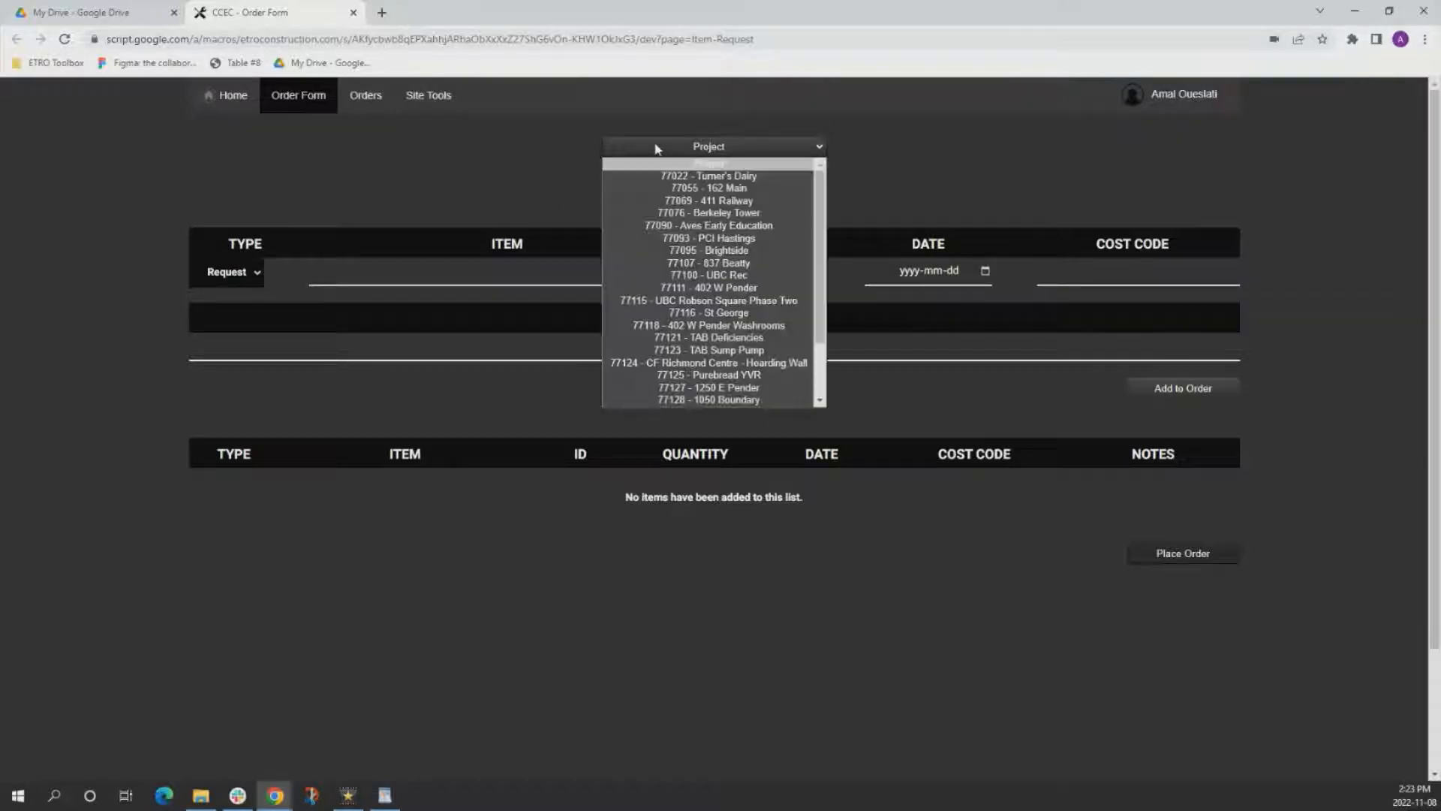
{"action": "left_click", "coordinate": [680, 276]}
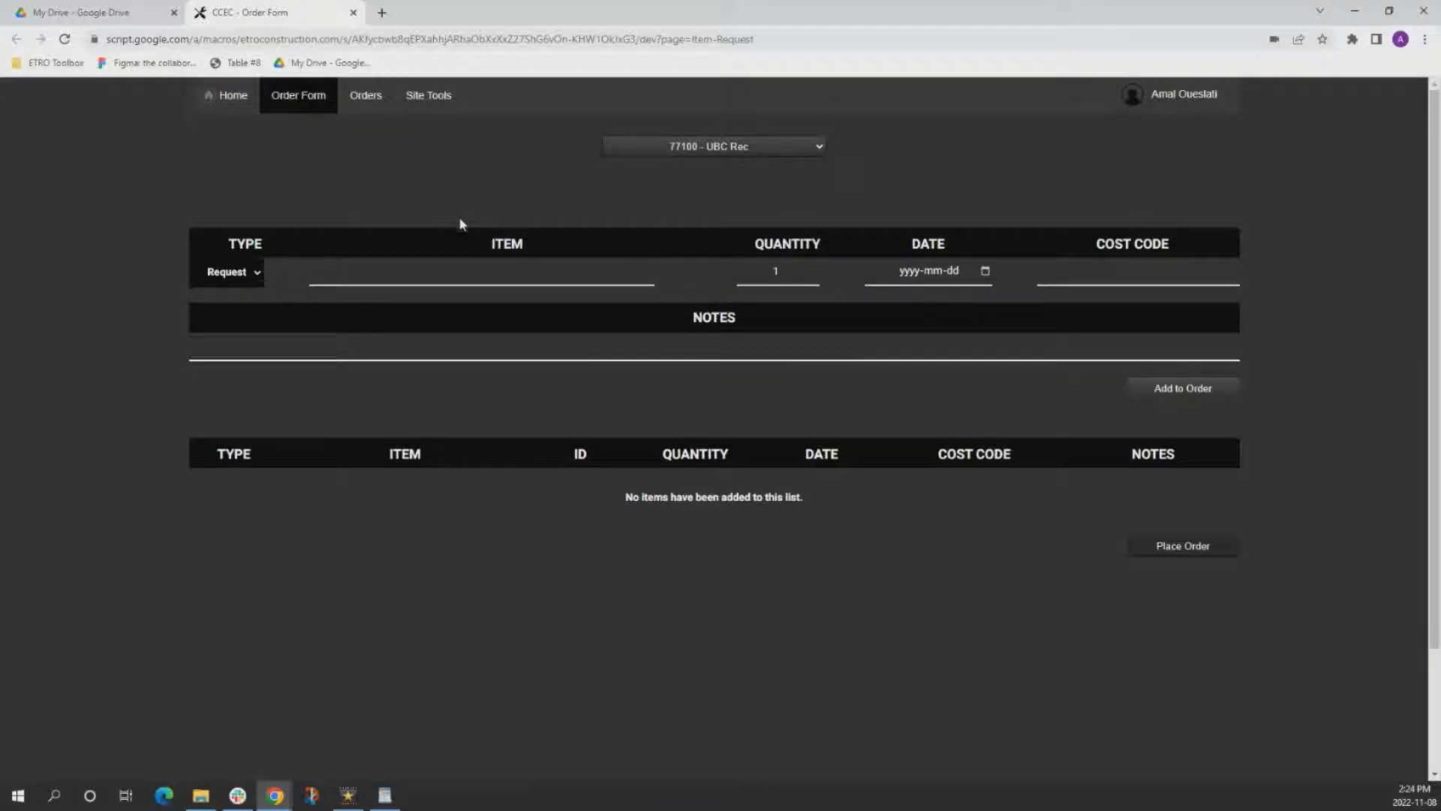
Search the order items for plywood and choose 1/2" Plywood Sheet - Fir as the requested item.
{"action": "left_click", "coordinate": [451, 270]}
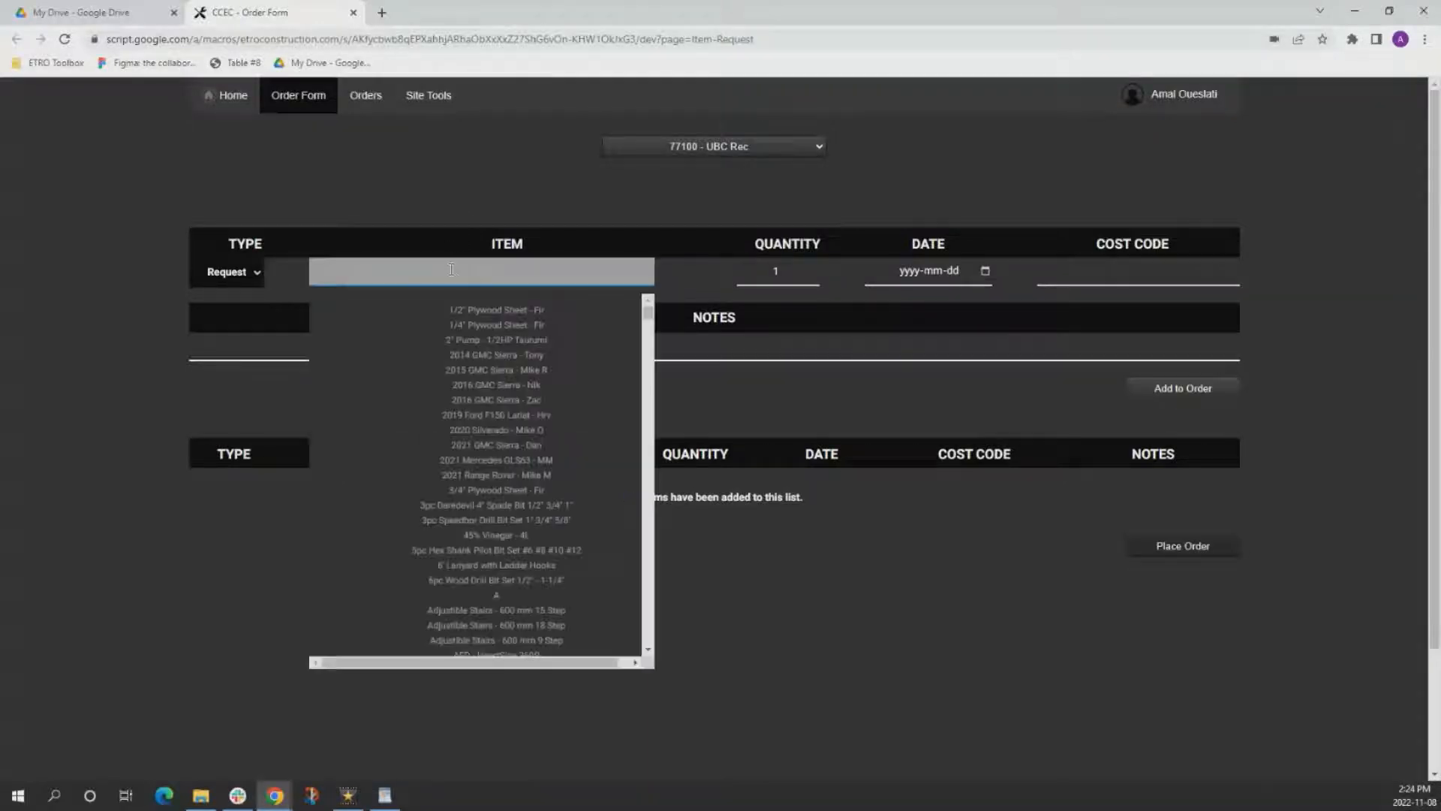
{"action": "type", "text": "pl"}
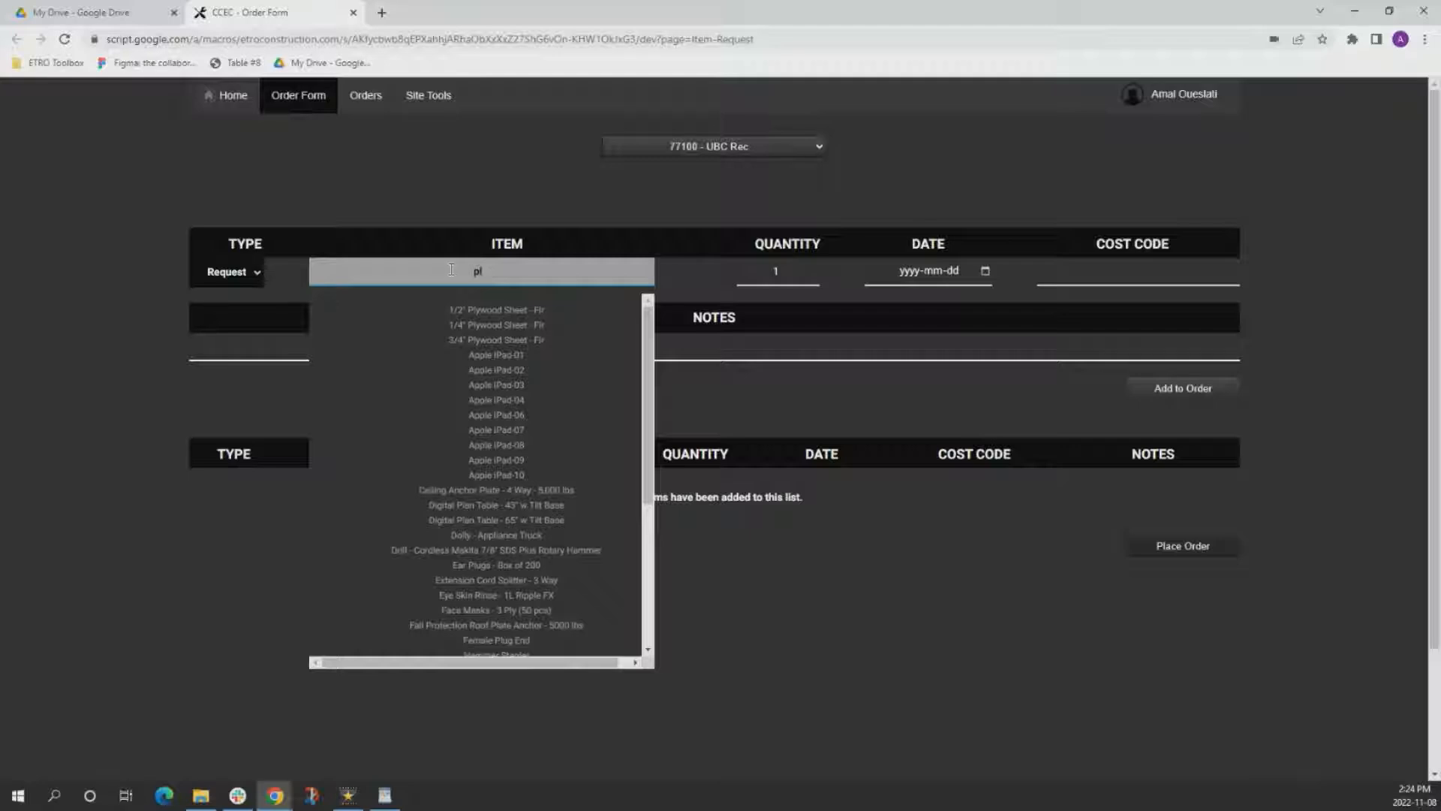
{"action": "type", "text": "ywood"}
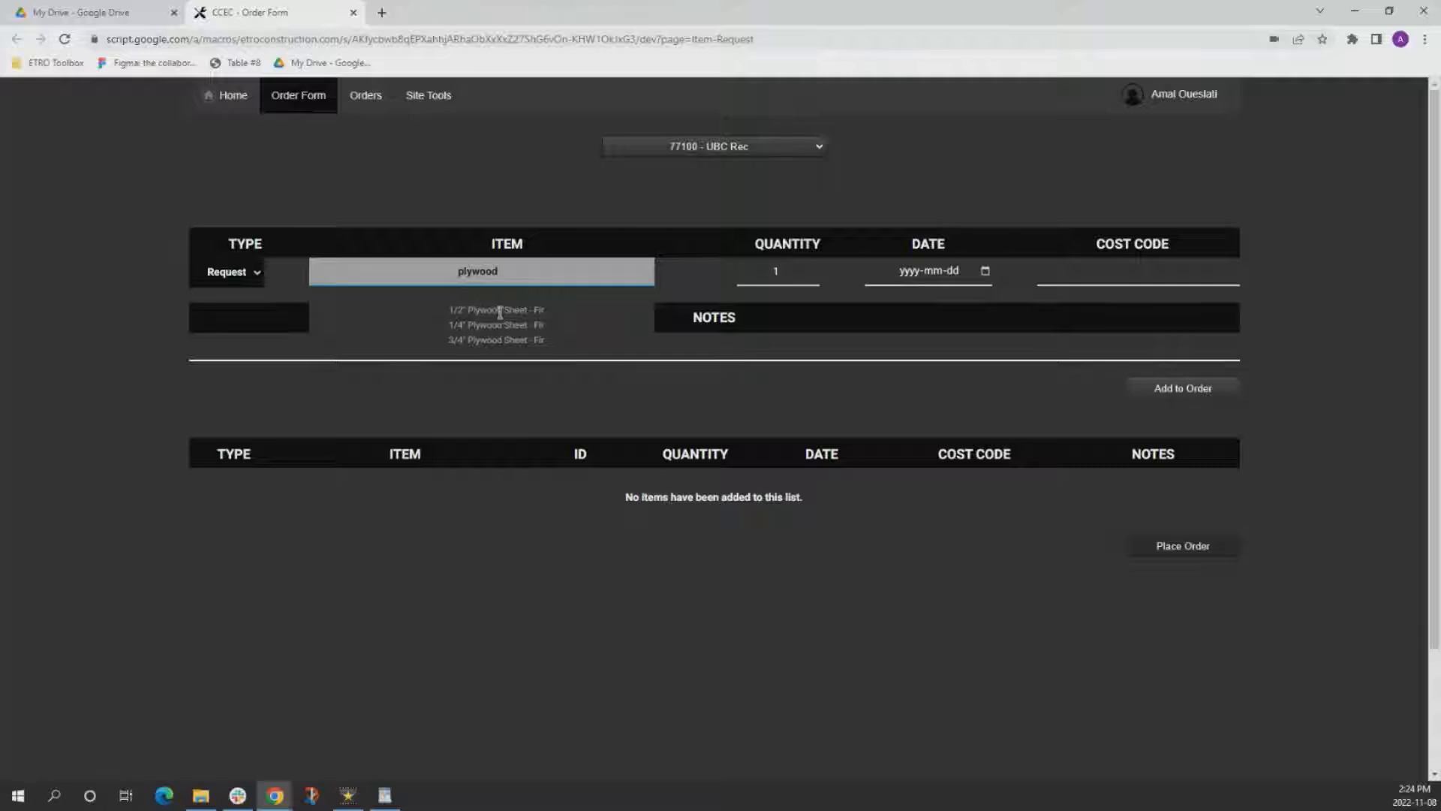
{"action": "left_click", "coordinate": [475, 311]}
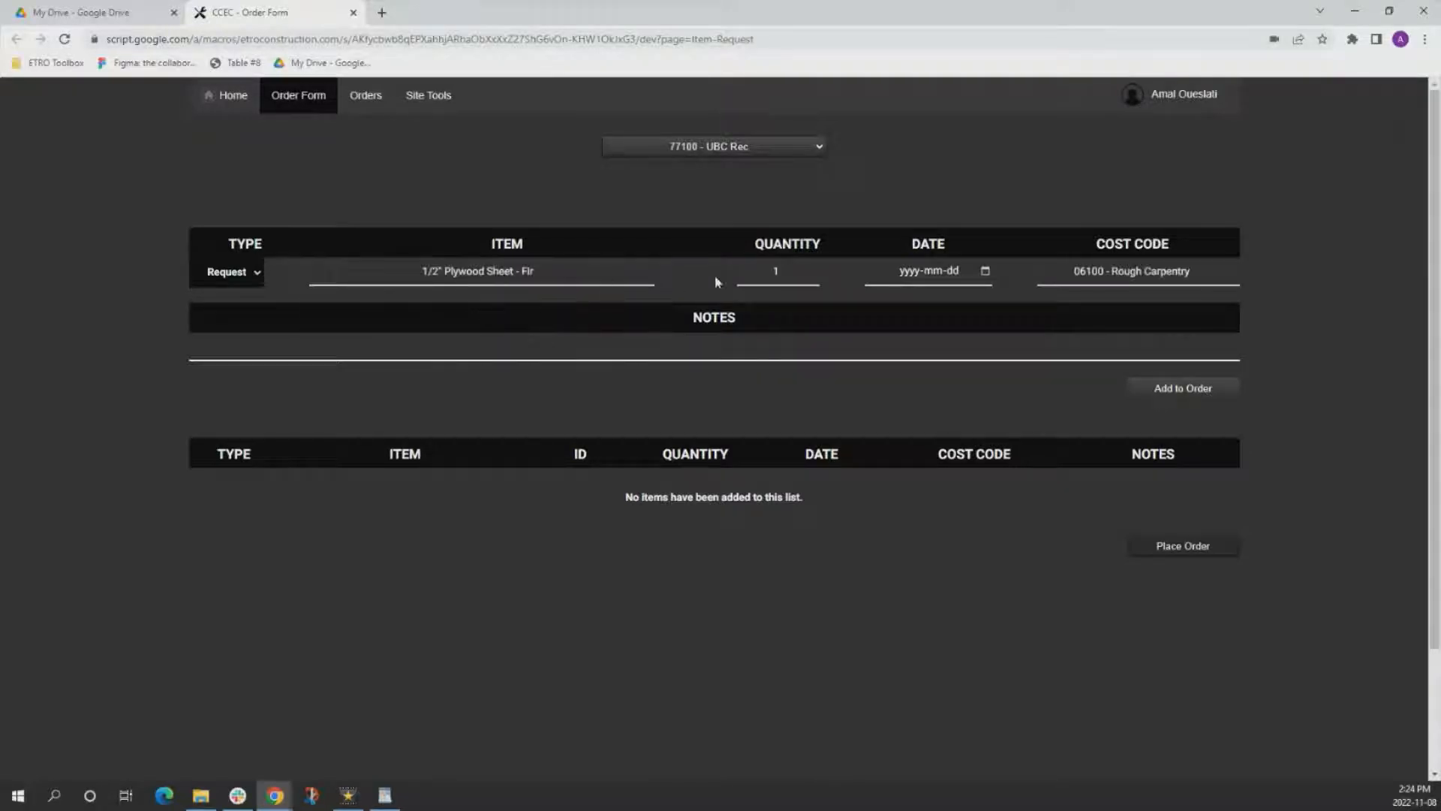
Set the plywood request's quantity to 2 and its date to 2022-11-18.
{"action": "double_click", "coordinate": [756, 274]}
{"action": "type", "text": "2"}
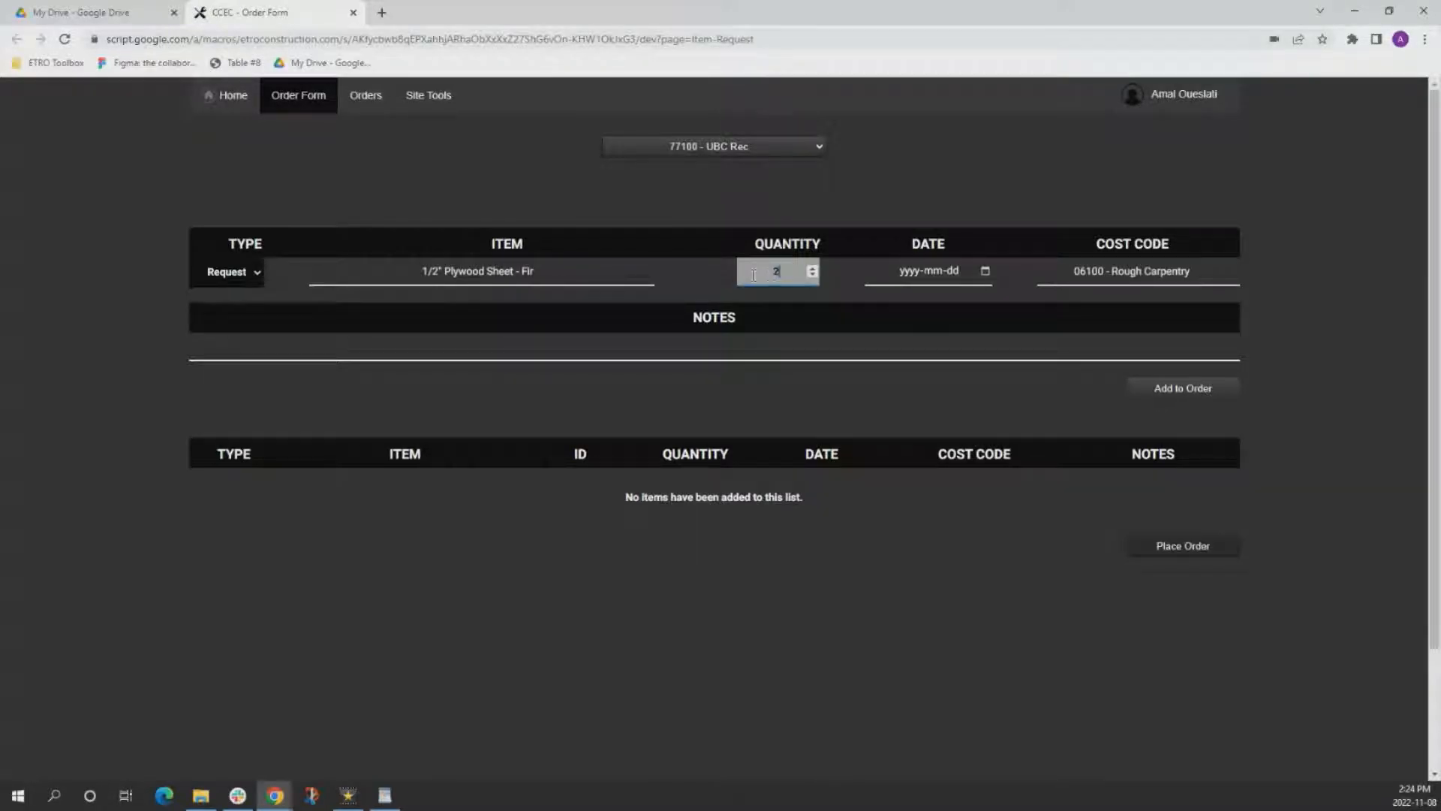
{"action": "left_click", "coordinate": [985, 272]}
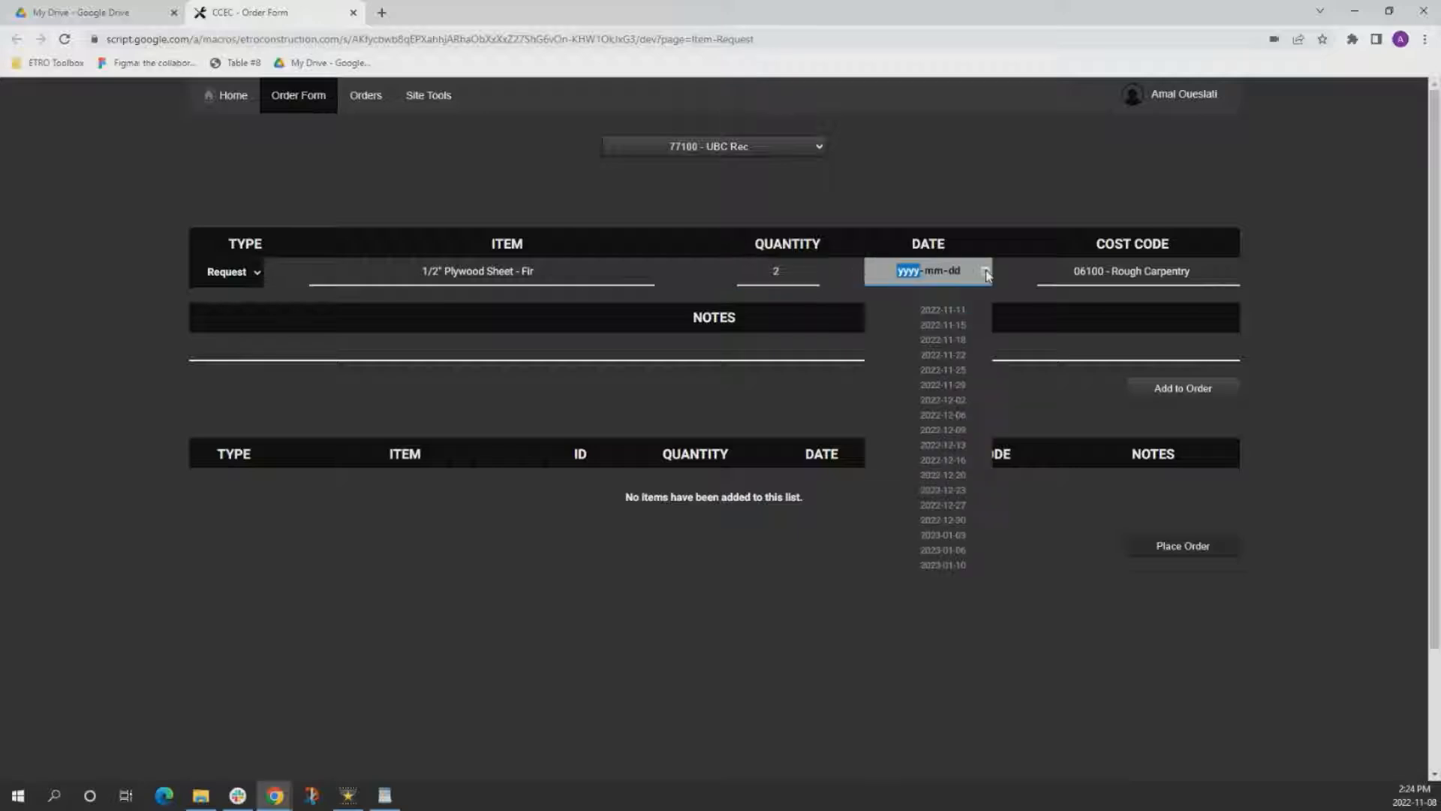
{"action": "left_click", "coordinate": [934, 340]}
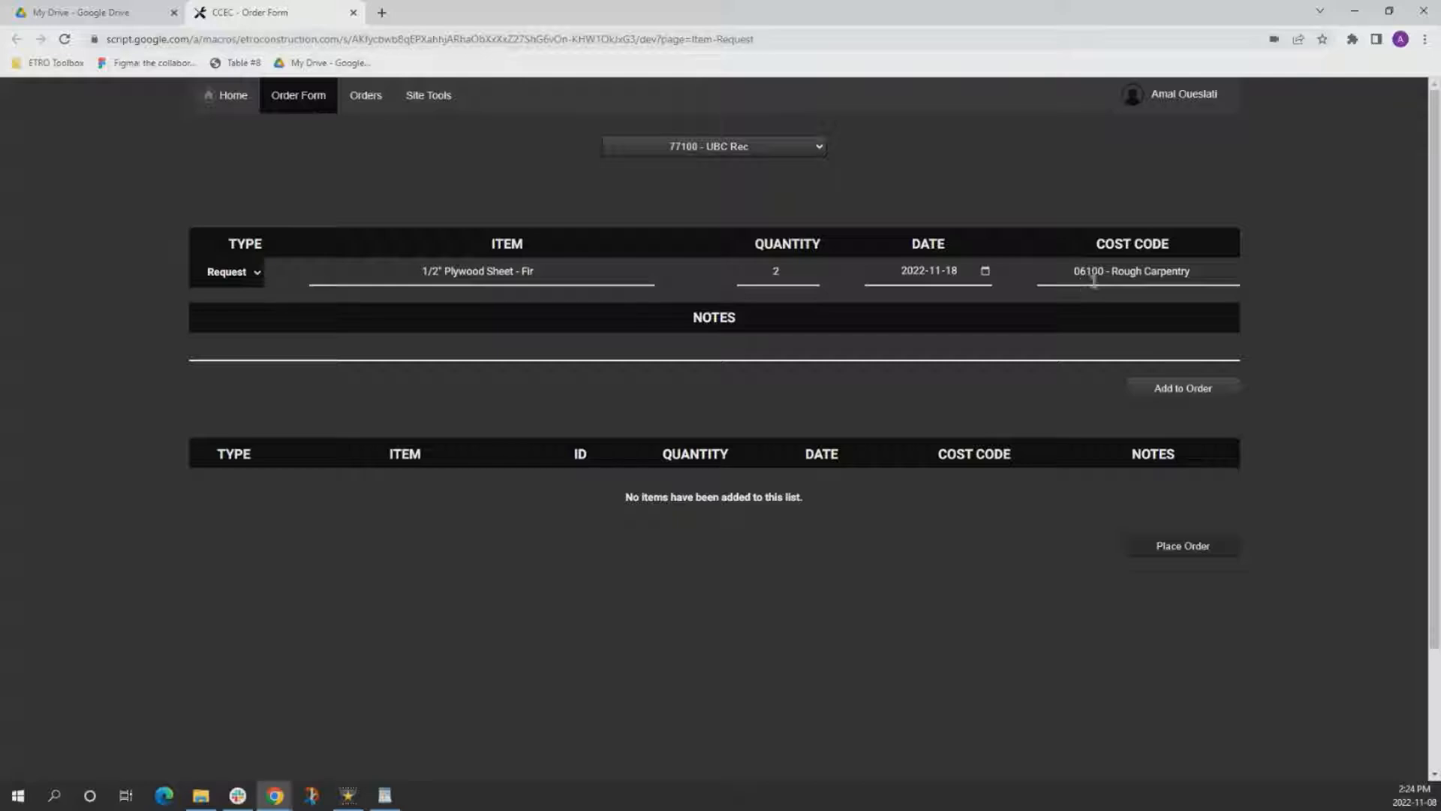
Clear the plywood's cost code, choose 06100 - Rough Carpentry by searching for "rough", and add the item to the order.
{"action": "left_click", "coordinate": [1205, 274]}
{"action": "left_click_drag", "start_coordinate": [1205, 274], "coordinate": [1070, 272]}
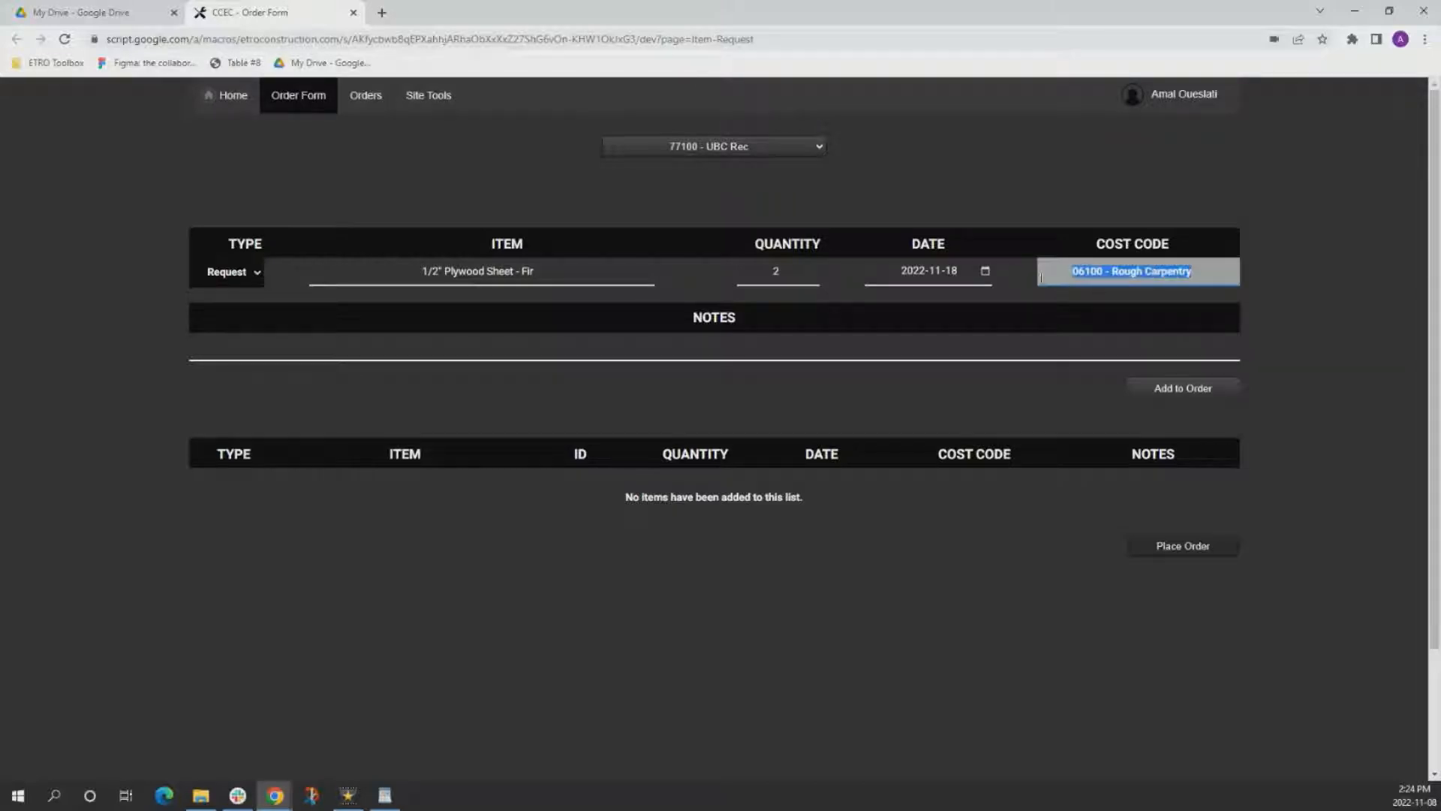
{"action": "key", "text": "BackSpace"}
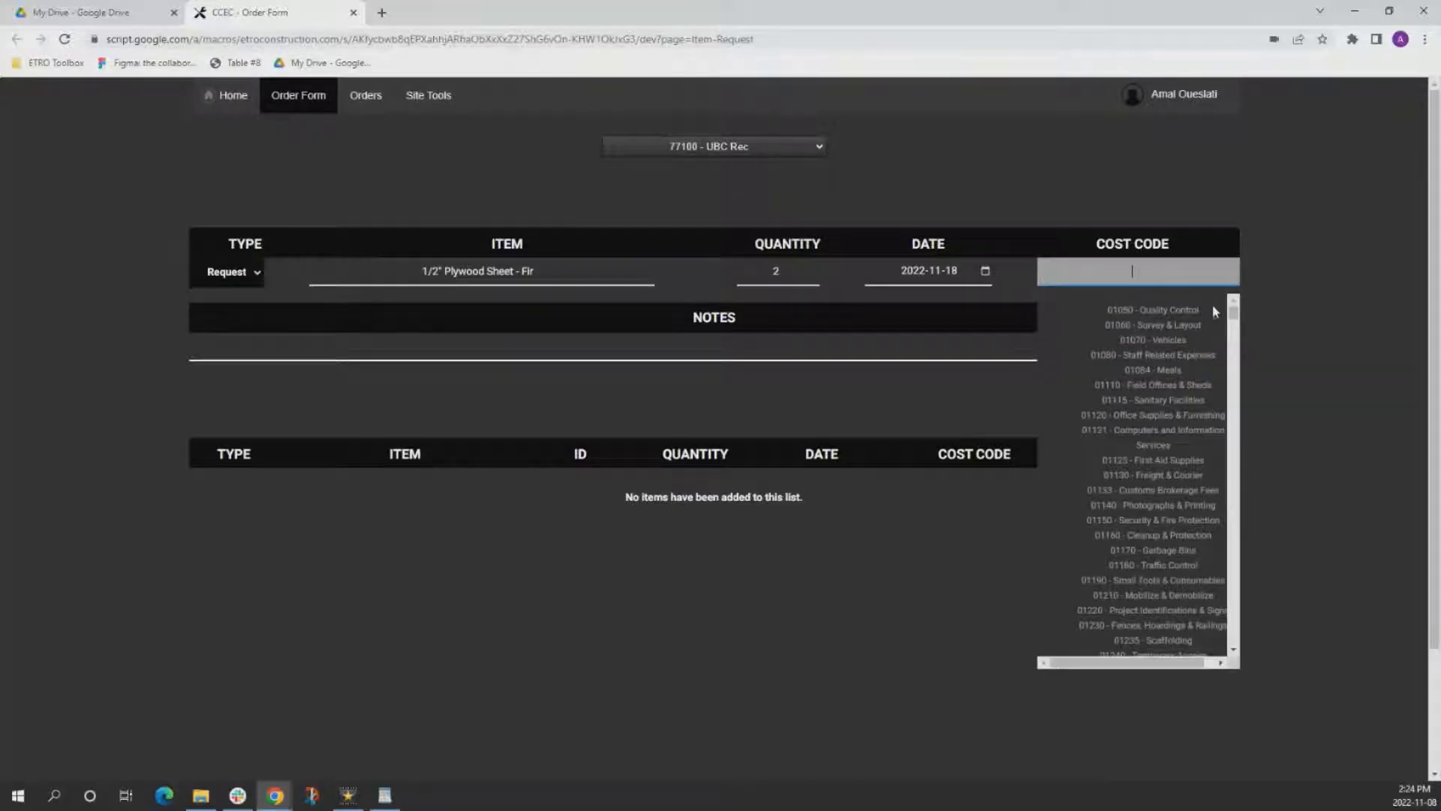
{"action": "left_click_drag", "start_coordinate": [1233, 310], "coordinate": [1234, 308]}
{"action": "type", "text": "rough"}
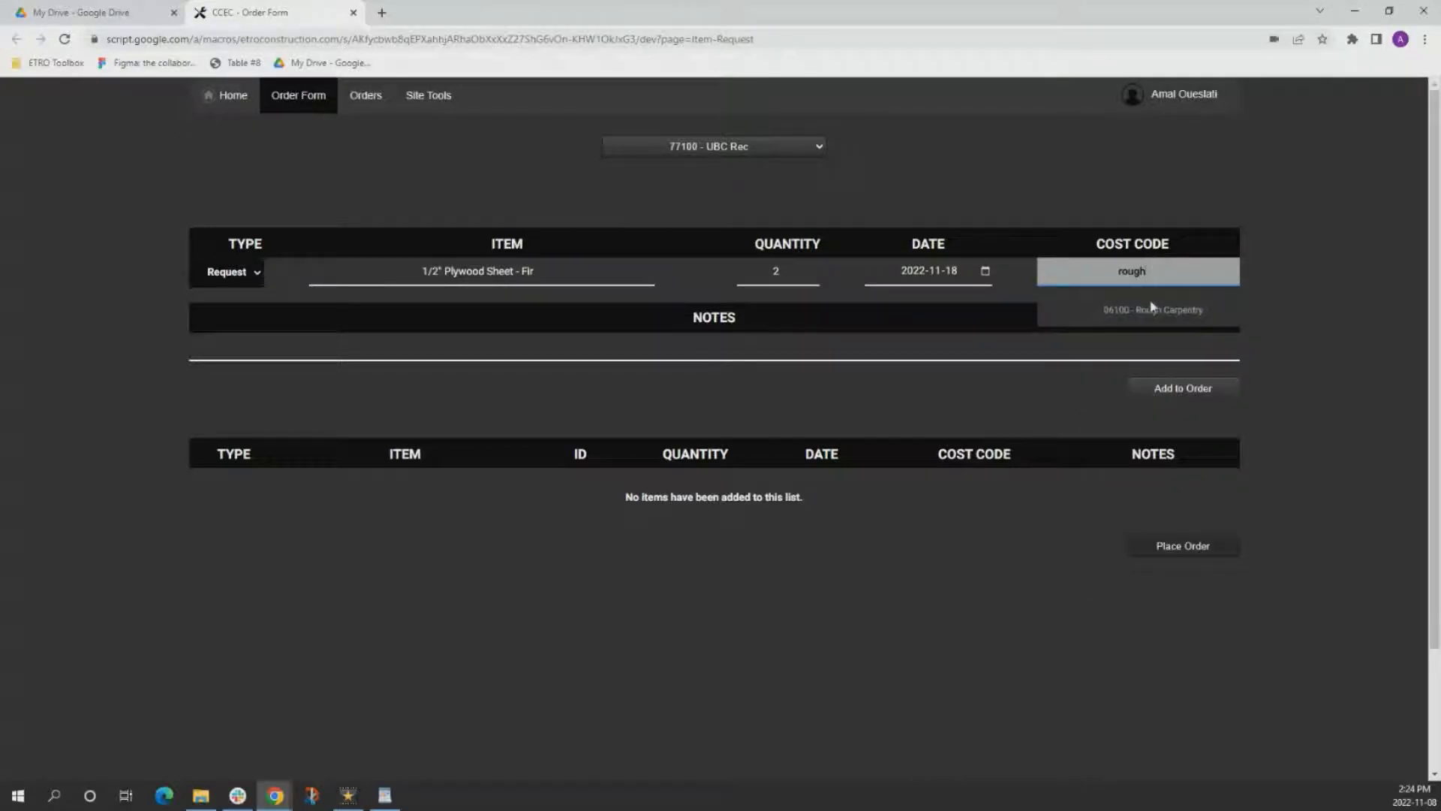
{"action": "left_click", "coordinate": [1152, 309]}
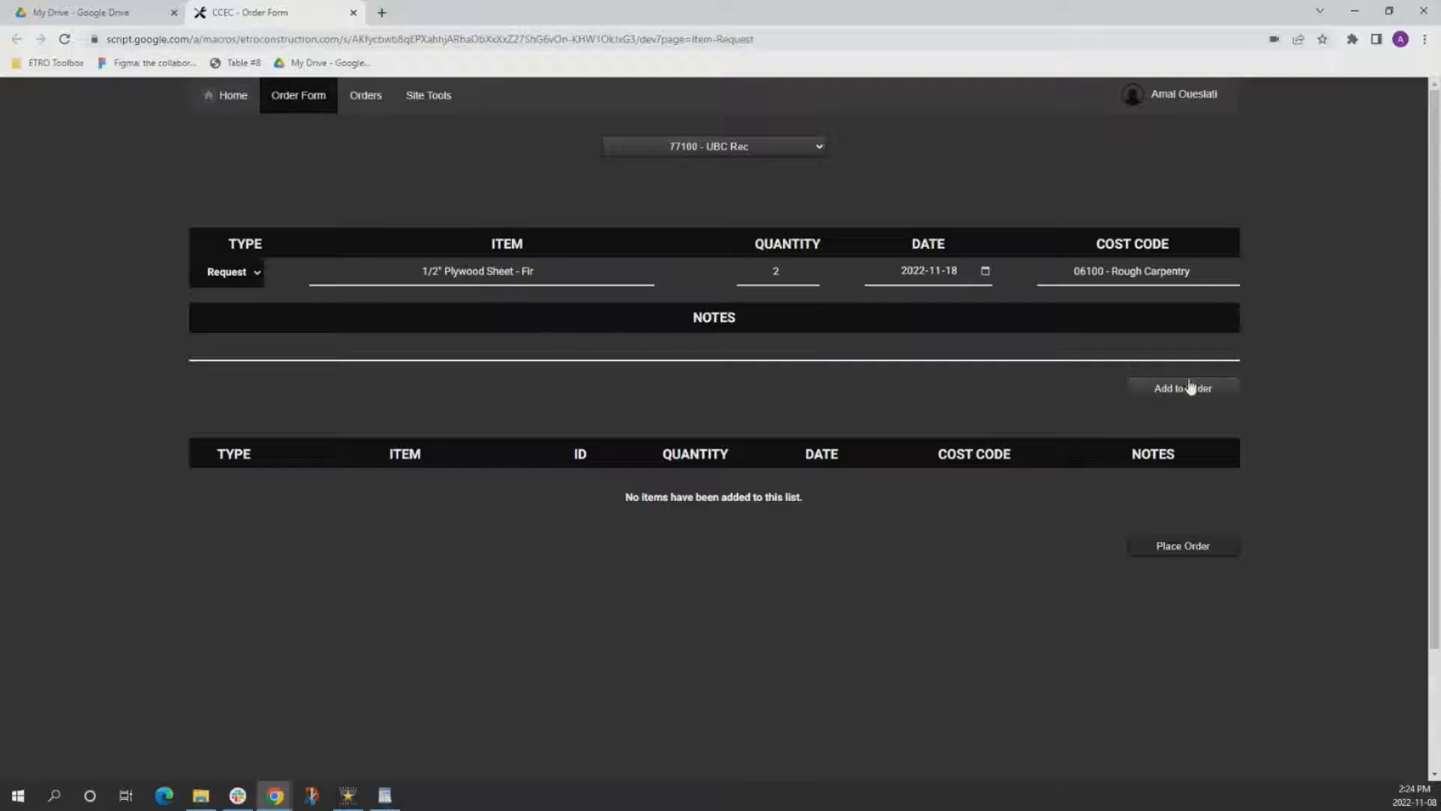
{"action": "left_click", "coordinate": [1160, 402]}
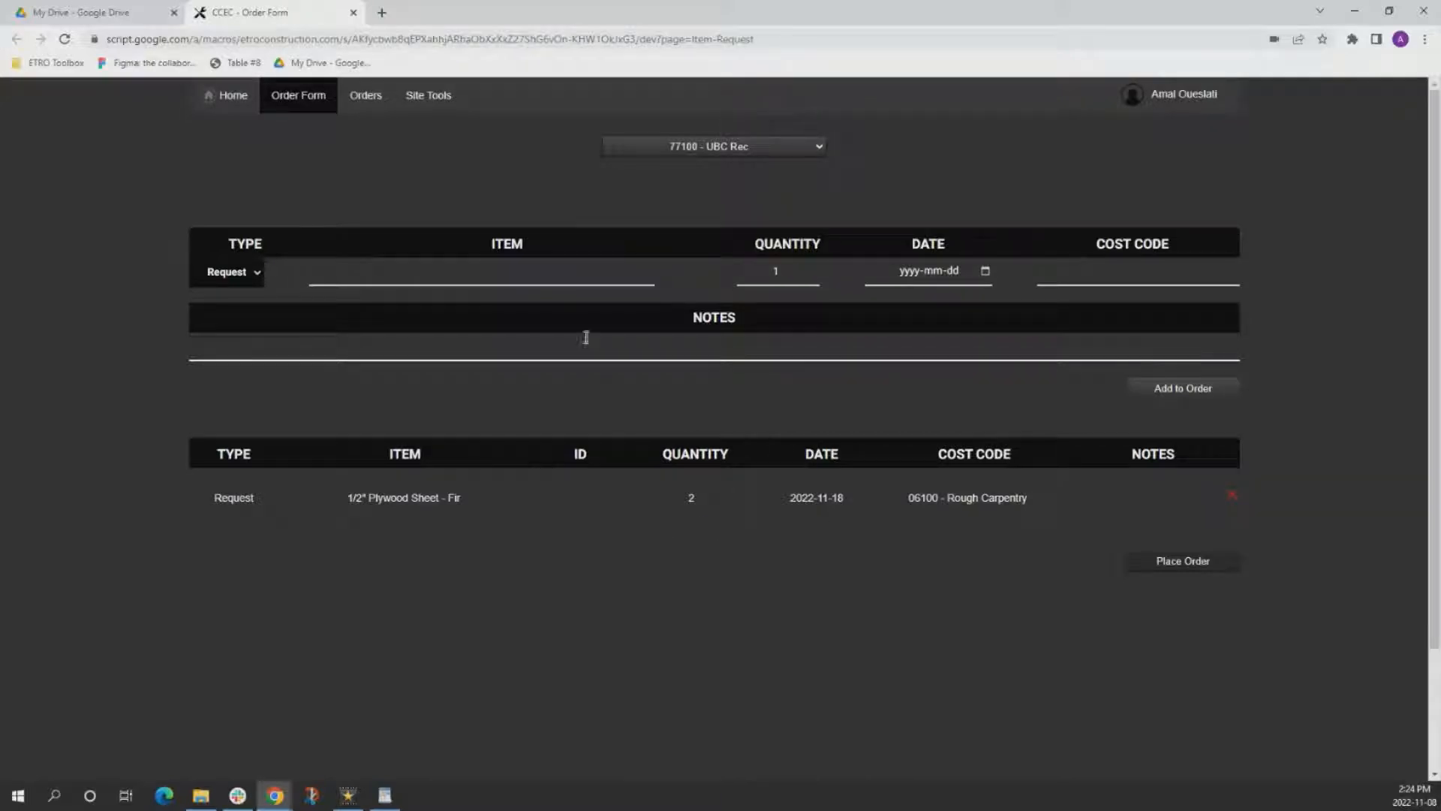
Add a request for Air Compressor - 3CV - Portable dated 2022-11-15 to the order.
{"action": "left_click", "coordinate": [514, 275]}
{"action": "type", "text": "air com"}
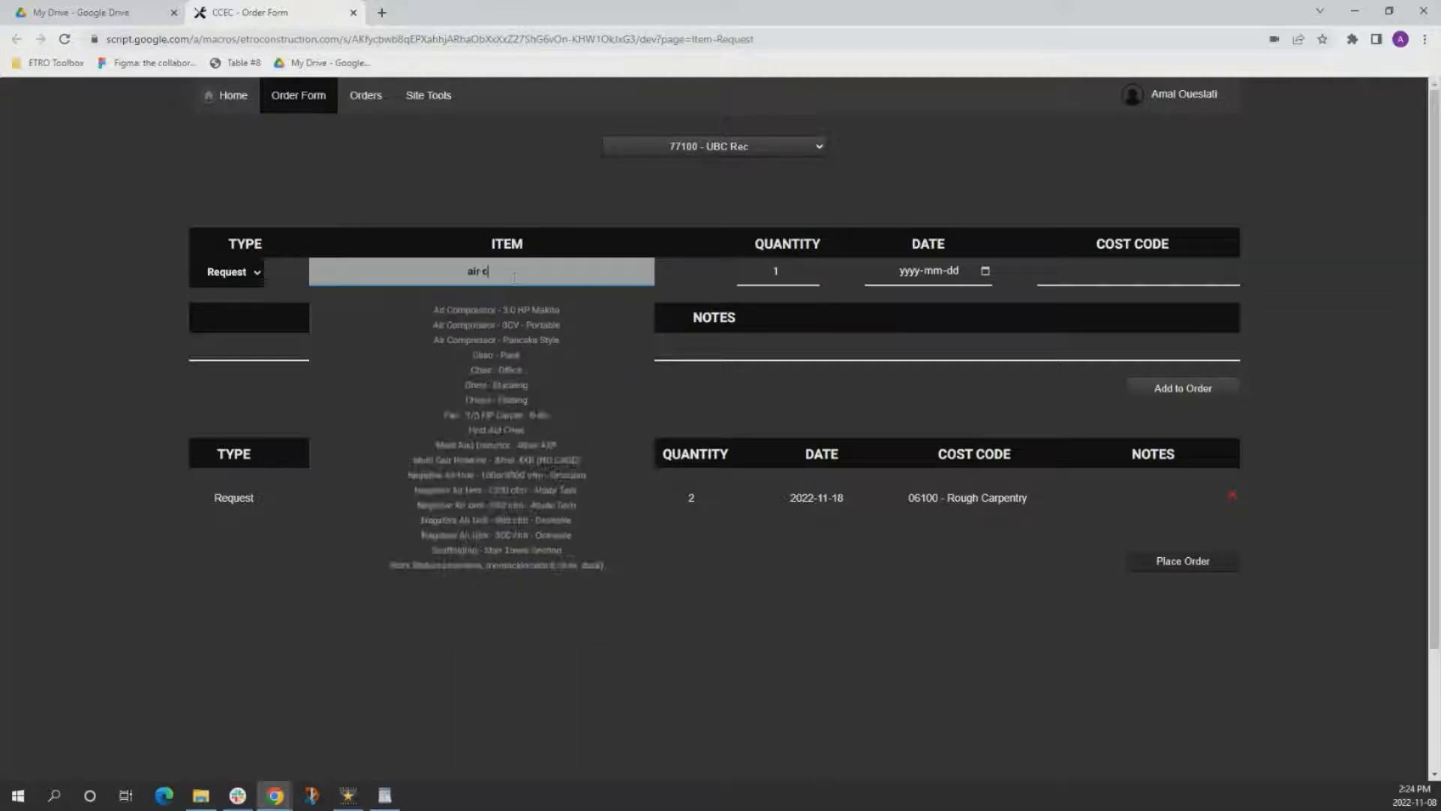
{"action": "left_click", "coordinate": [490, 327]}
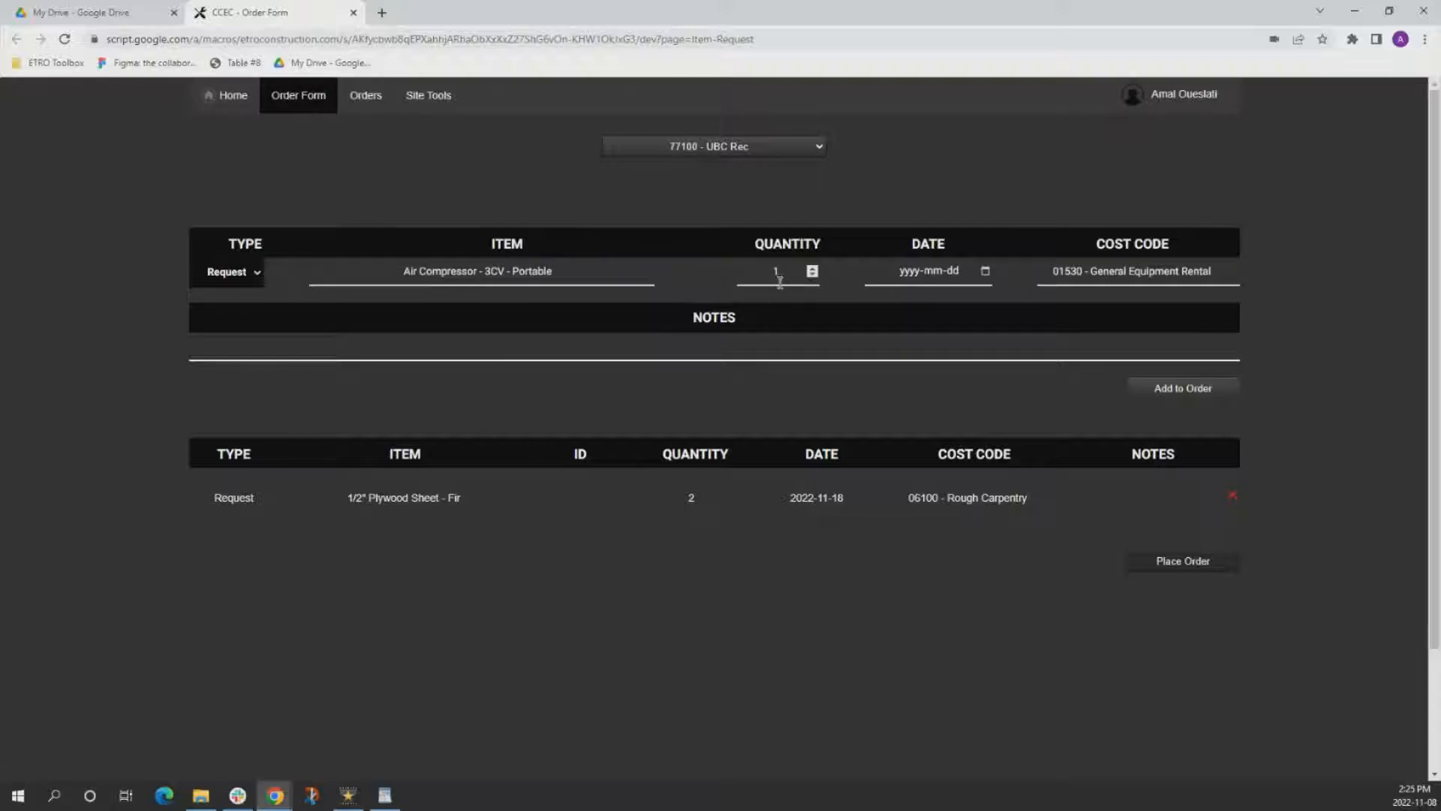
{"action": "left_click", "coordinate": [958, 271]}
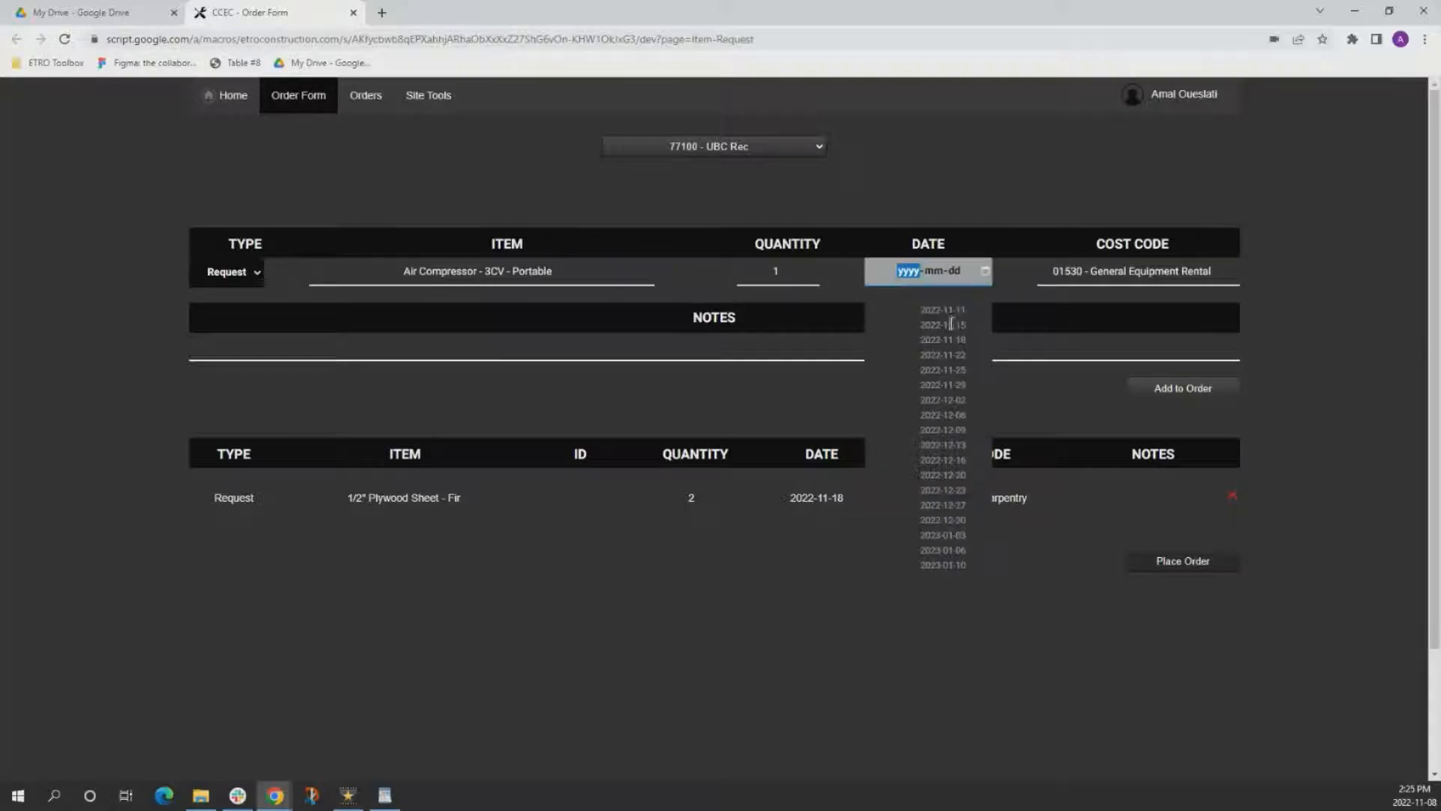
{"action": "left_click", "coordinate": [954, 323]}
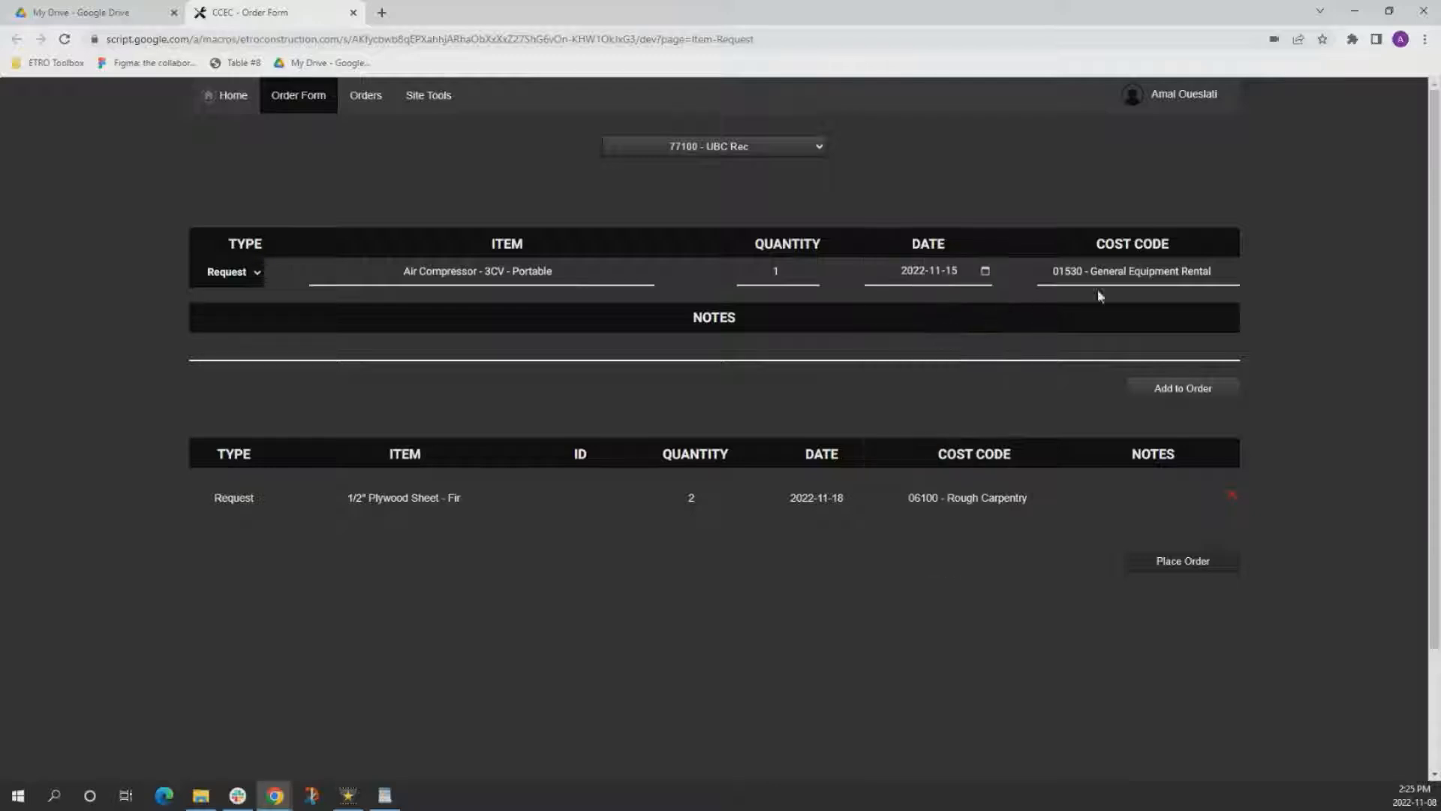
{"action": "left_click", "coordinate": [1168, 390]}
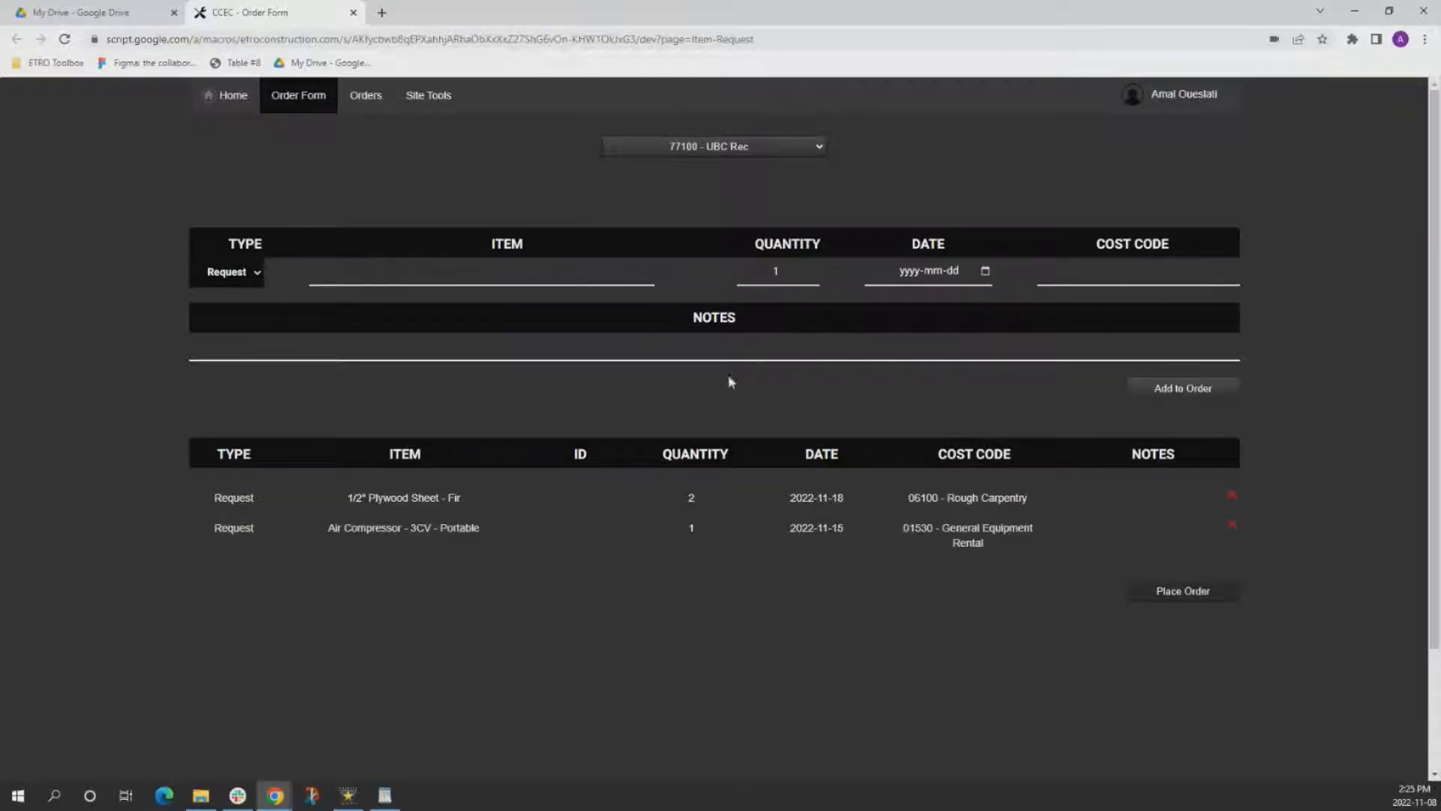
Add a request for 4 of Arrow Sign (24" x 12") dated 2022-11-15 to the order.
{"action": "left_click", "coordinate": [520, 270]}
{"action": "type", "text": "arrow"}
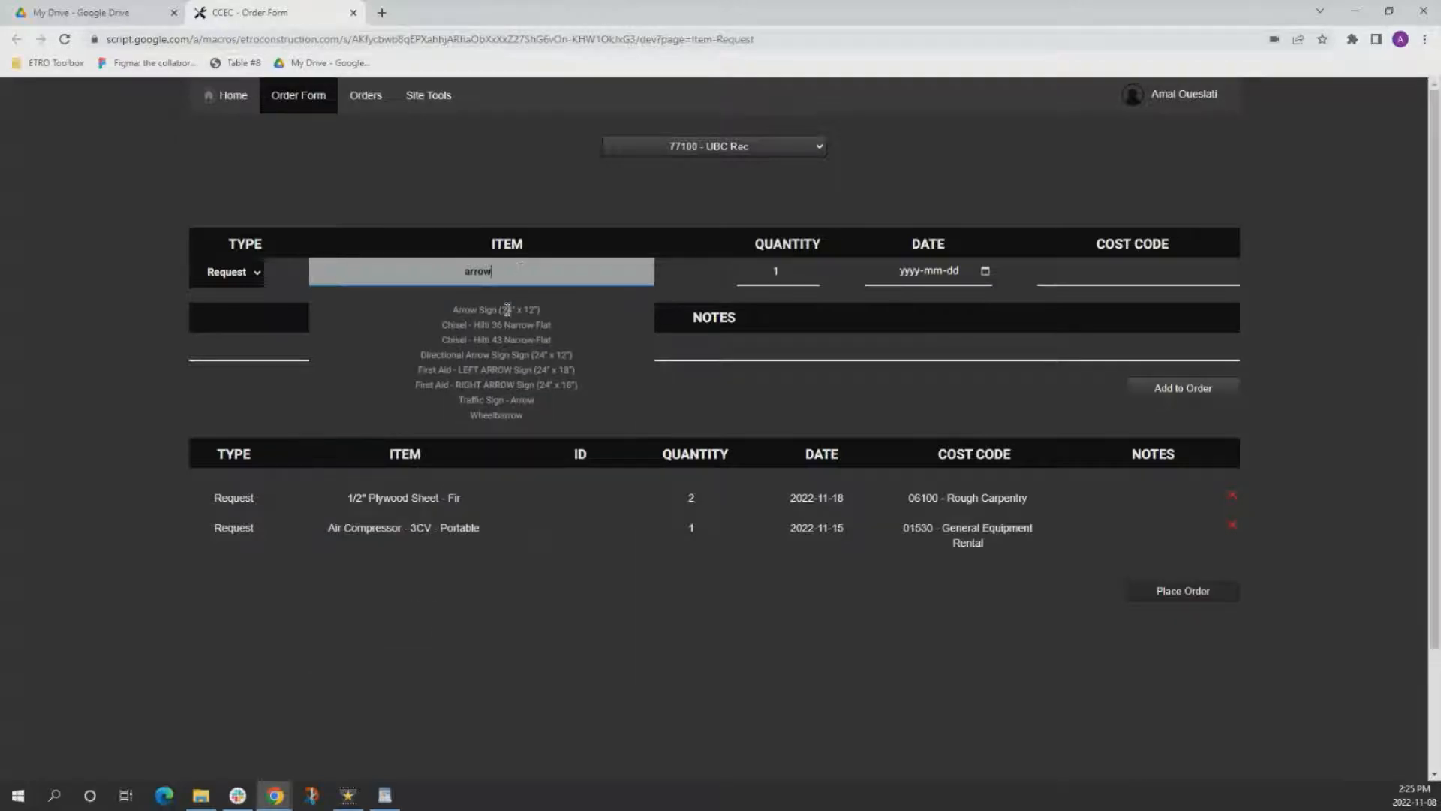
{"action": "left_click", "coordinate": [507, 309]}
{"action": "double_click", "coordinate": [767, 271]}
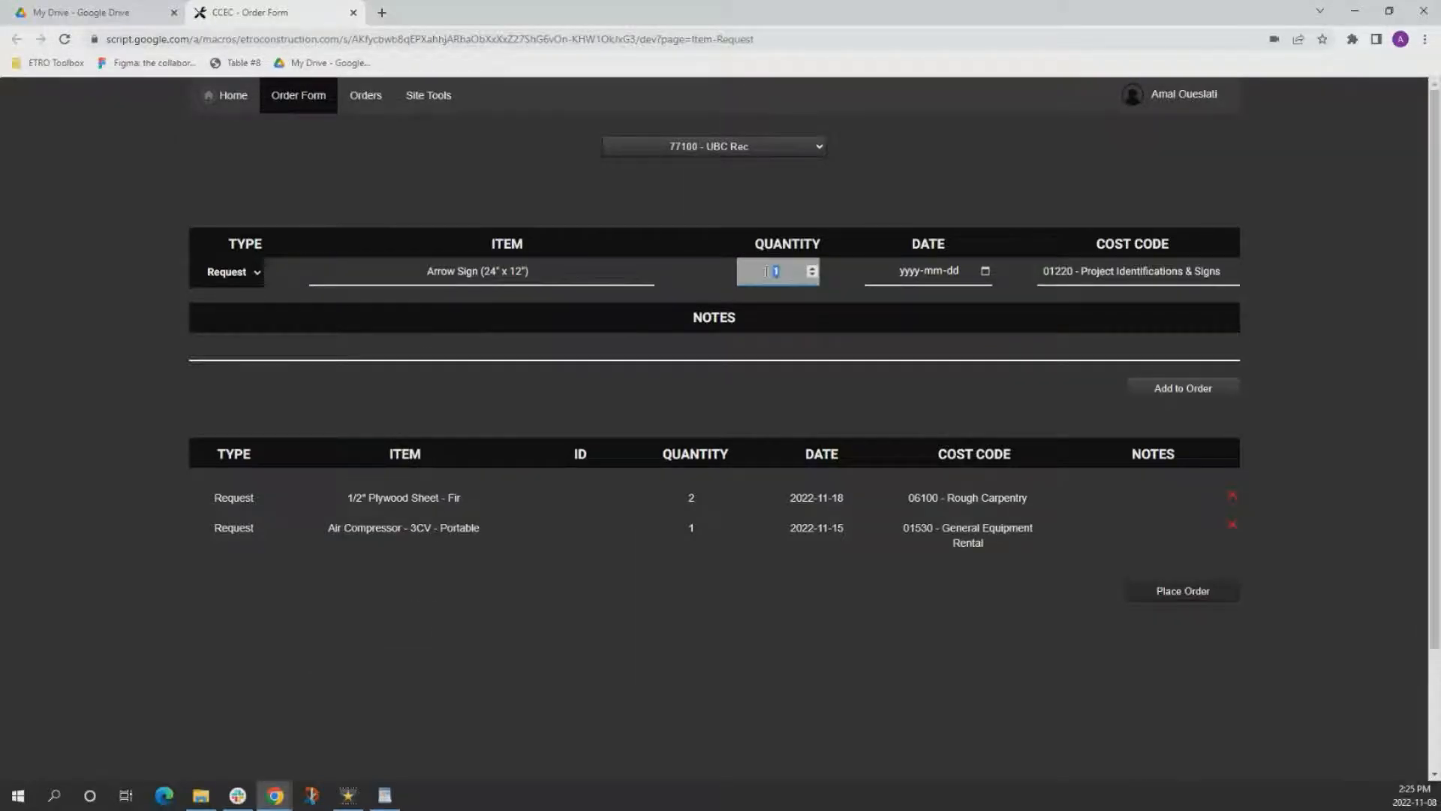
{"action": "type", "text": "4"}
{"action": "left_click", "coordinate": [976, 278]}
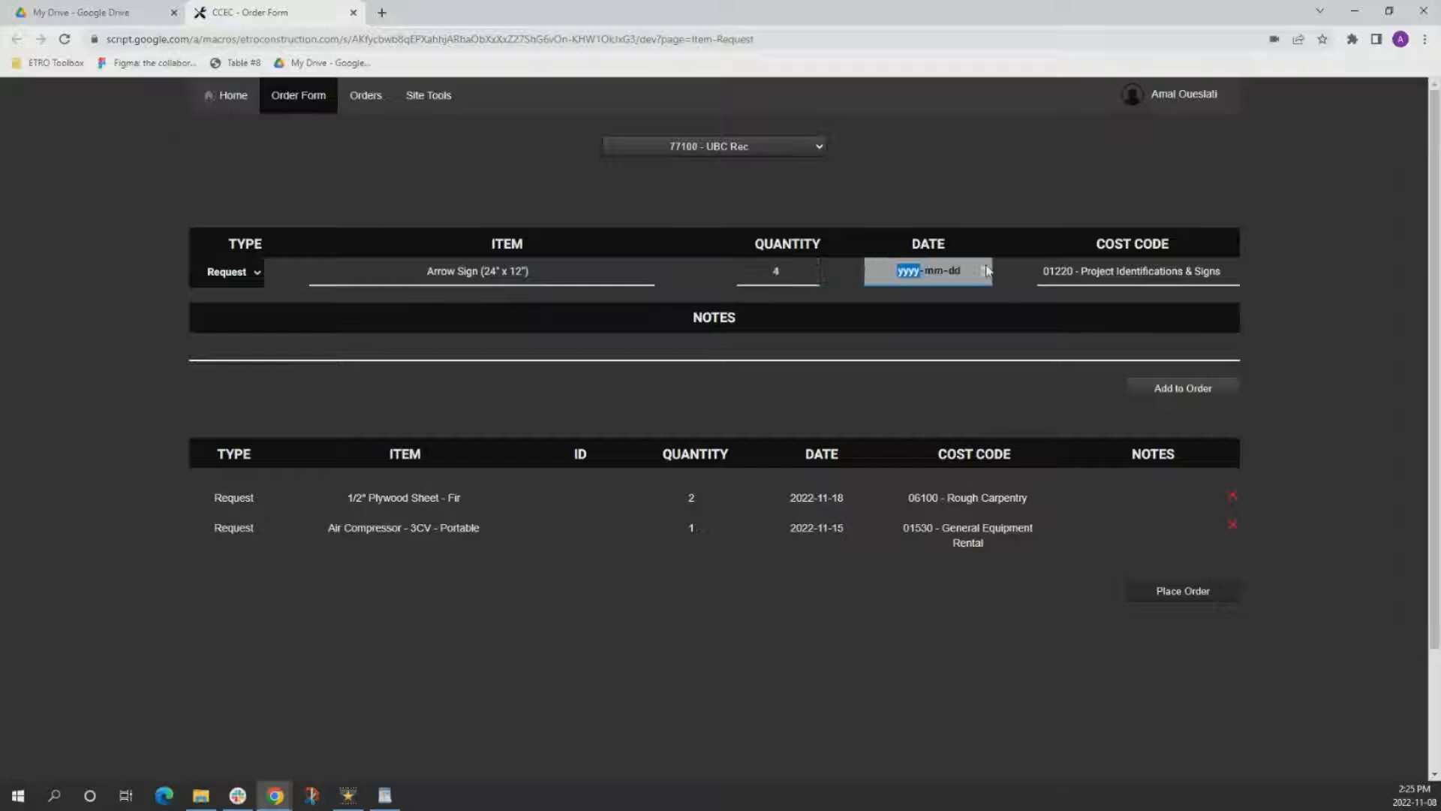
{"action": "left_click", "coordinate": [943, 325]}
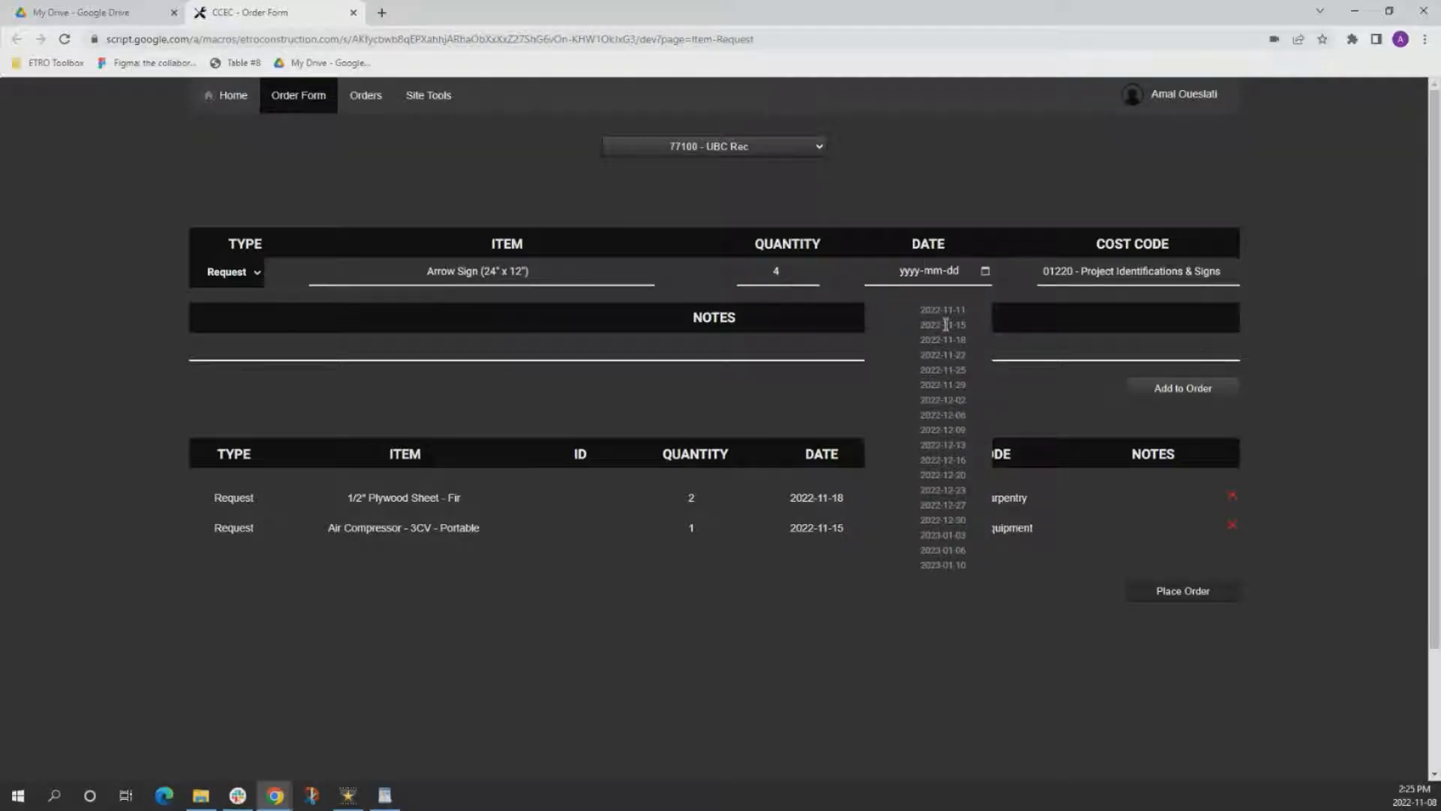
{"action": "left_click", "coordinate": [1169, 398]}
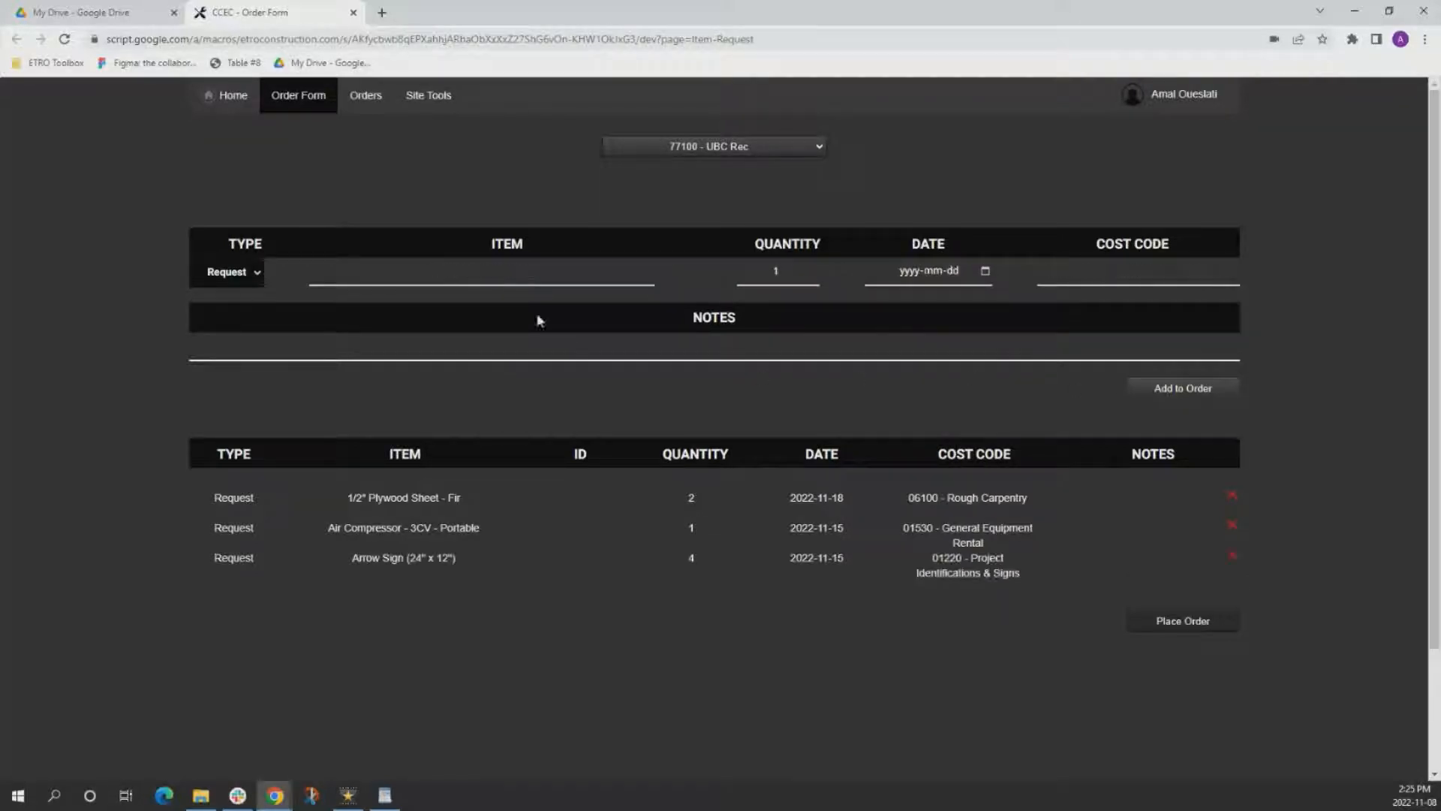
Enter the unlisted item "printer cable" as the next request and set its date to 2022-11-15.
{"action": "left_click", "coordinate": [509, 271]}
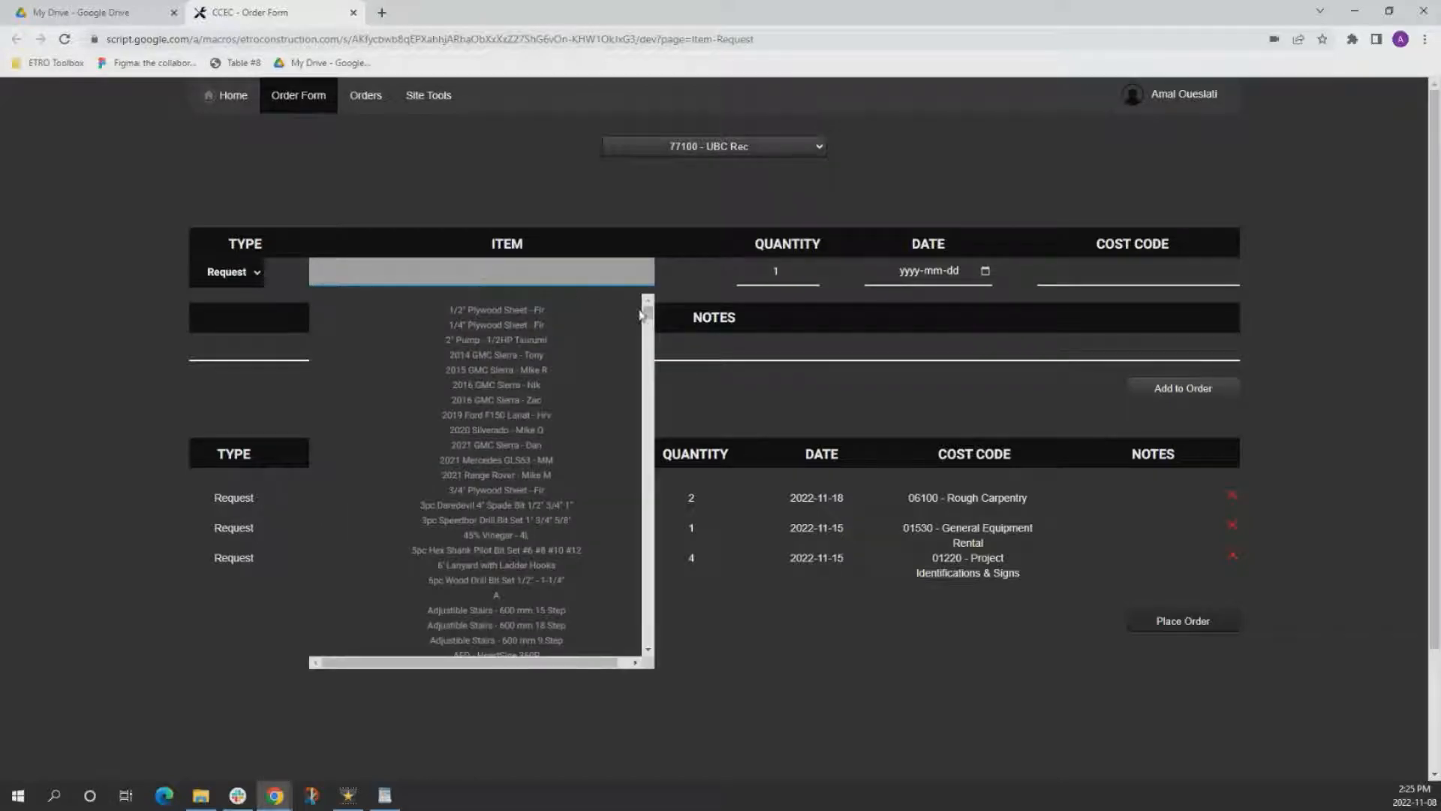
{"action": "left_click_drag", "start_coordinate": [647, 315], "coordinate": [605, 273]}
{"action": "type", "text": "print"}
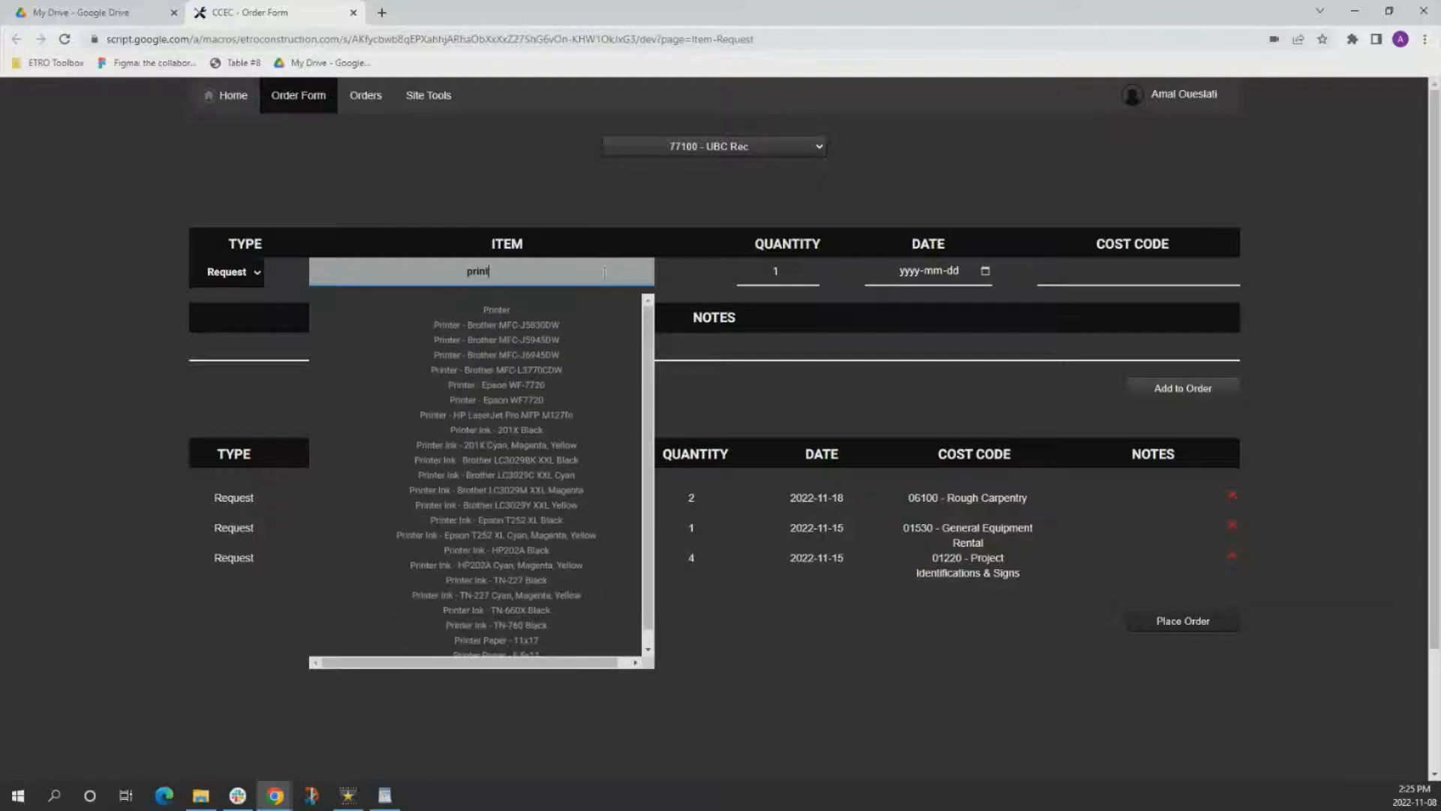
{"action": "type", "text": "er ca"}
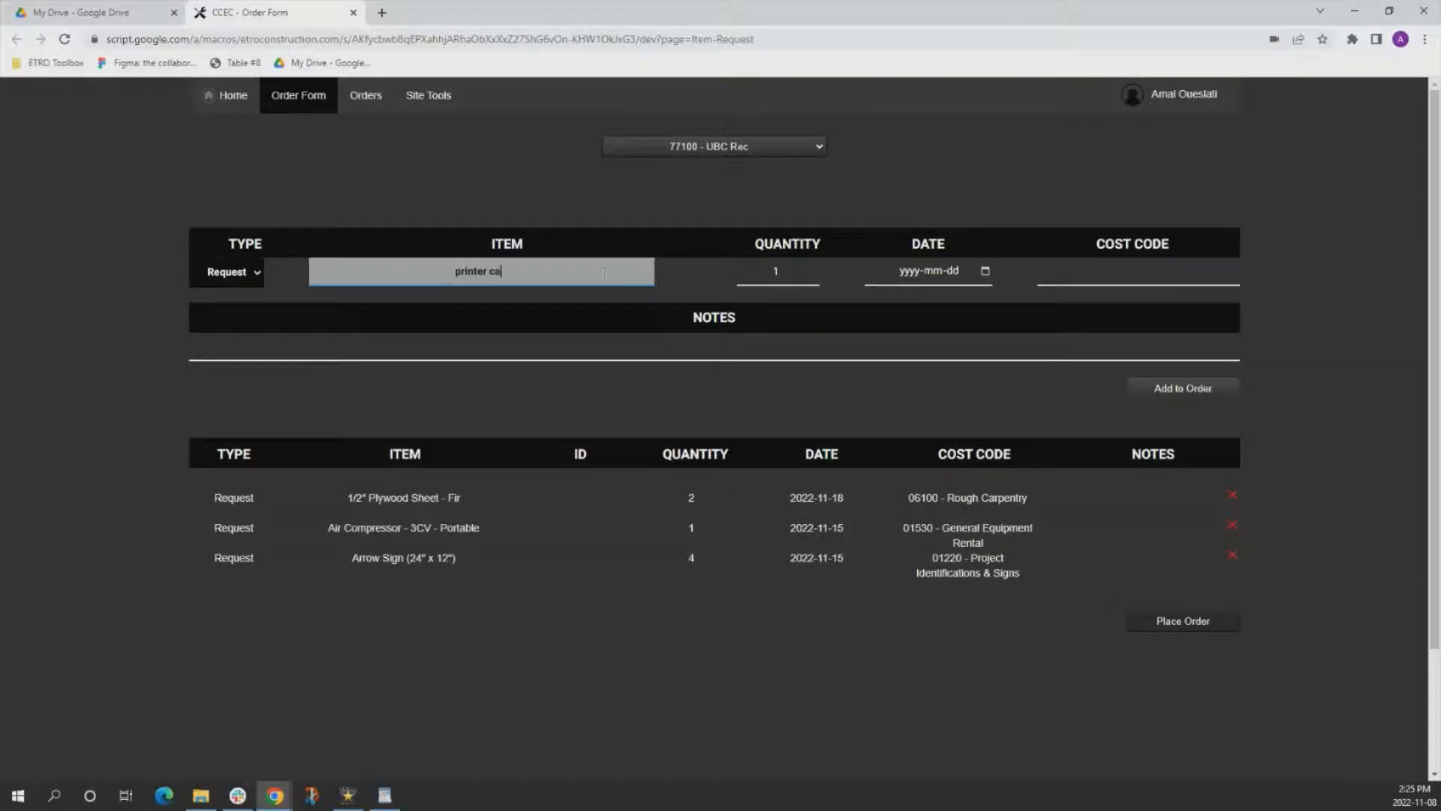
{"action": "type", "text": "ble"}
{"action": "left_click", "coordinate": [983, 272]}
{"action": "left_click", "coordinate": [944, 328]}
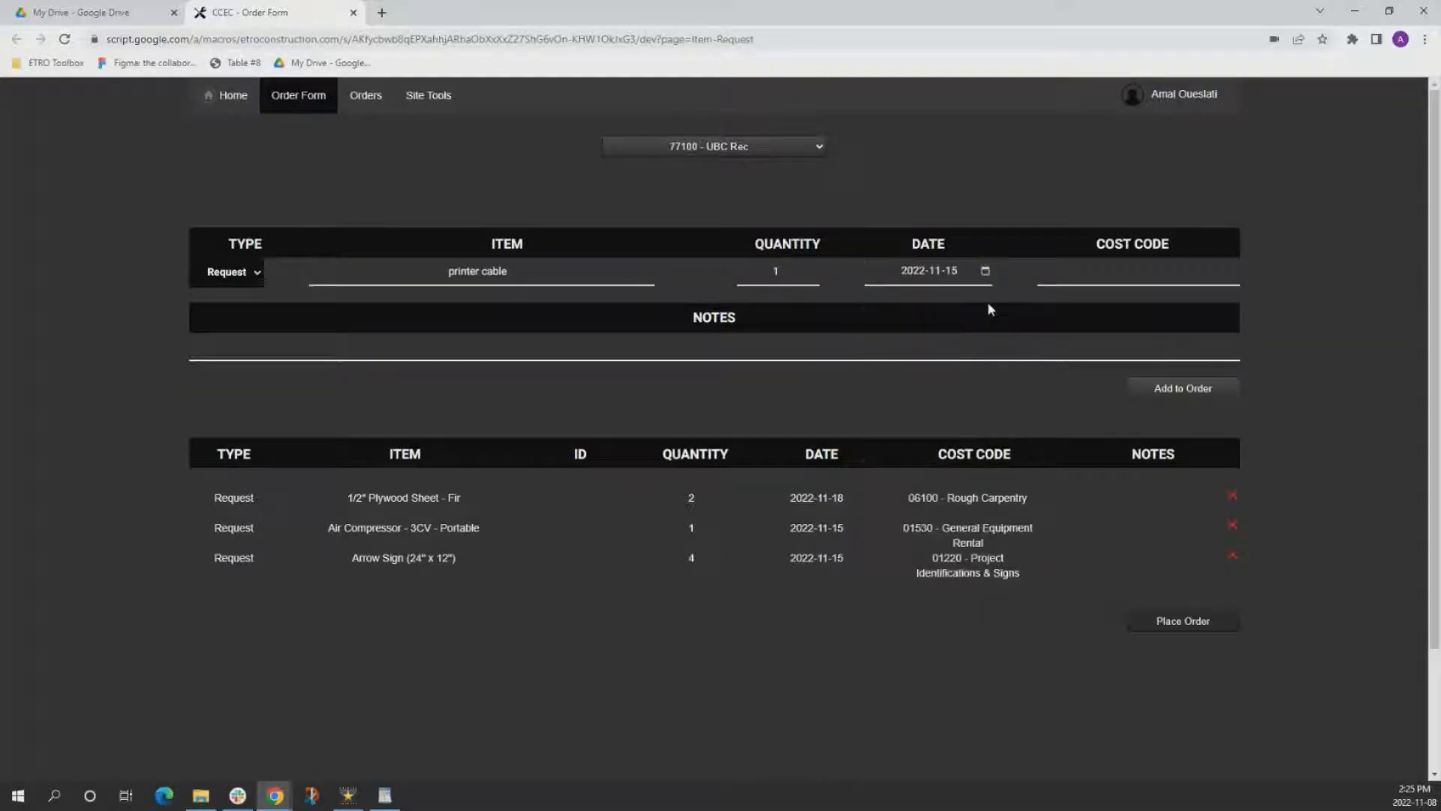
Set the printer cable's cost code to 01190 - Small Tools & Consumables by searching for "small".
{"action": "left_click", "coordinate": [1117, 271]}
{"action": "type", "text": "sm"}
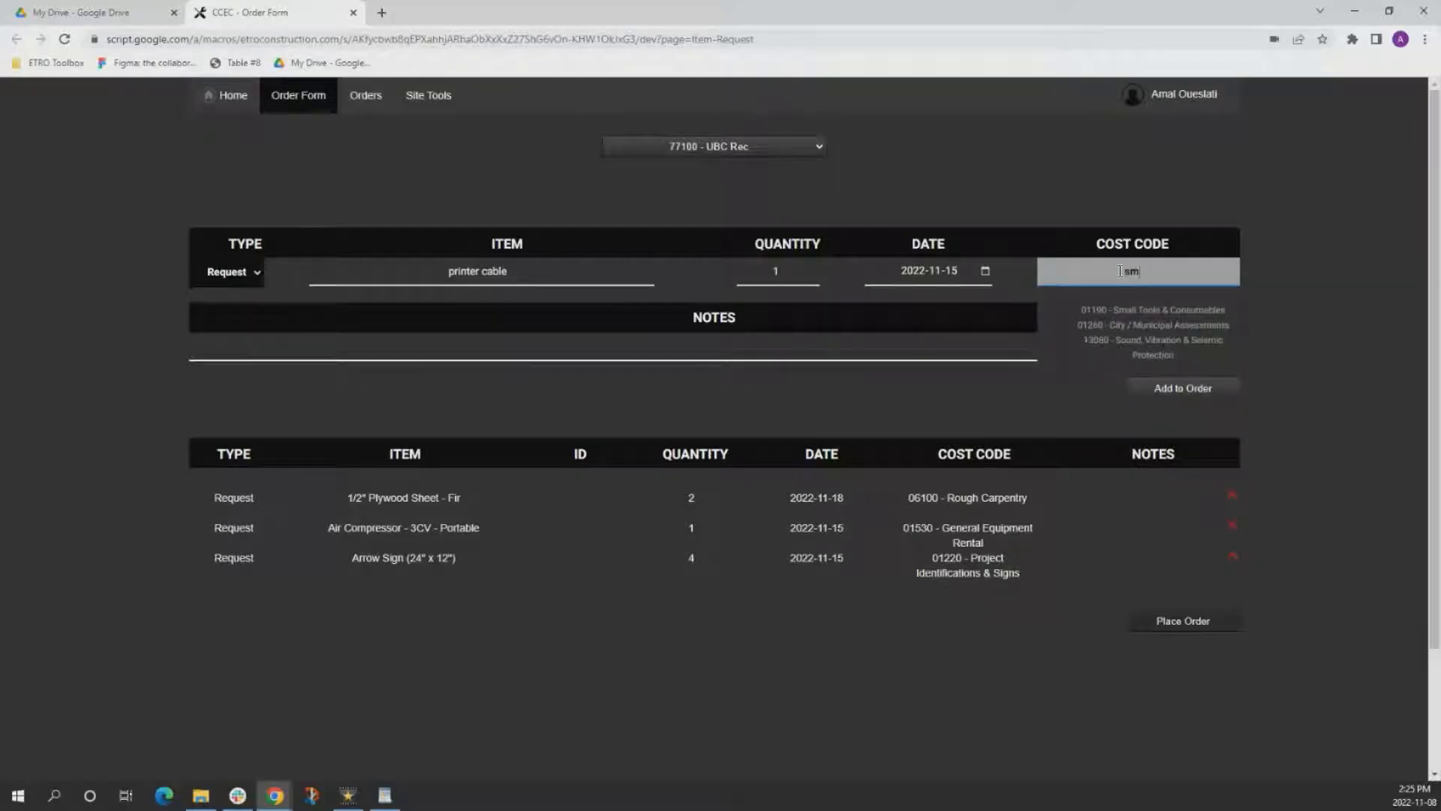
{"action": "type", "text": "all"}
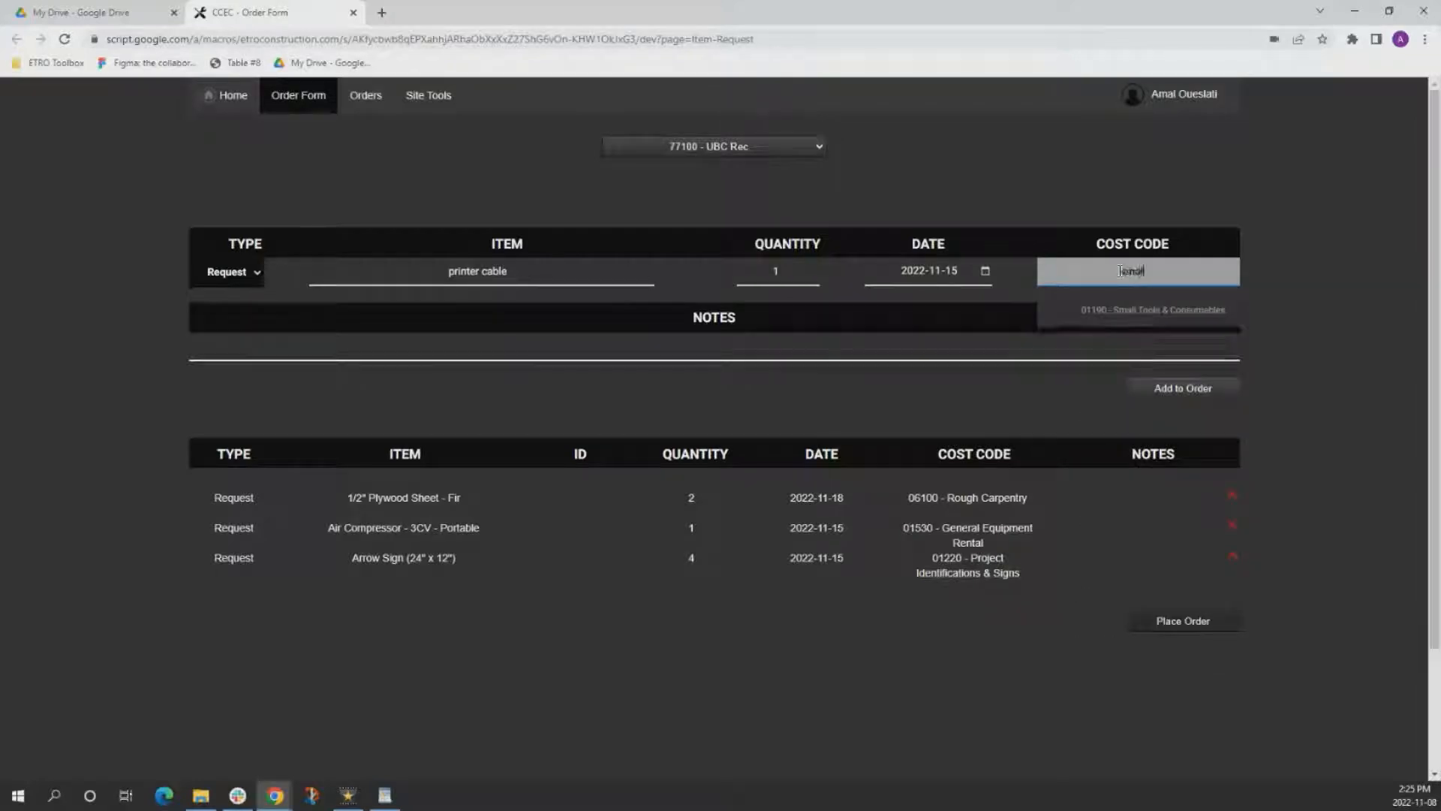
{"action": "left_click", "coordinate": [1163, 309]}
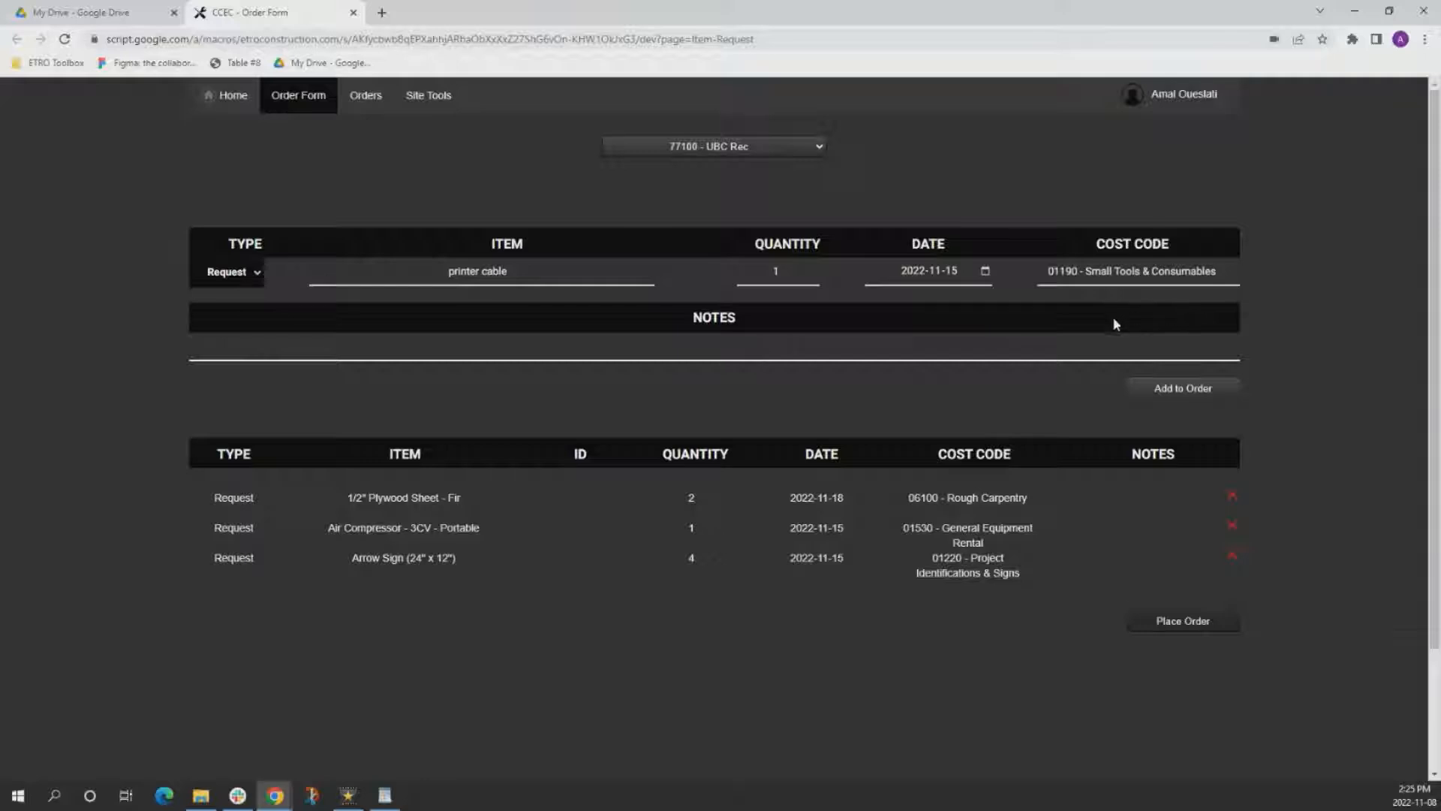
Add the printer cable to the order with the note "Canon PIXMA TS3420" and place the order.
{"action": "left_click", "coordinate": [691, 351]}
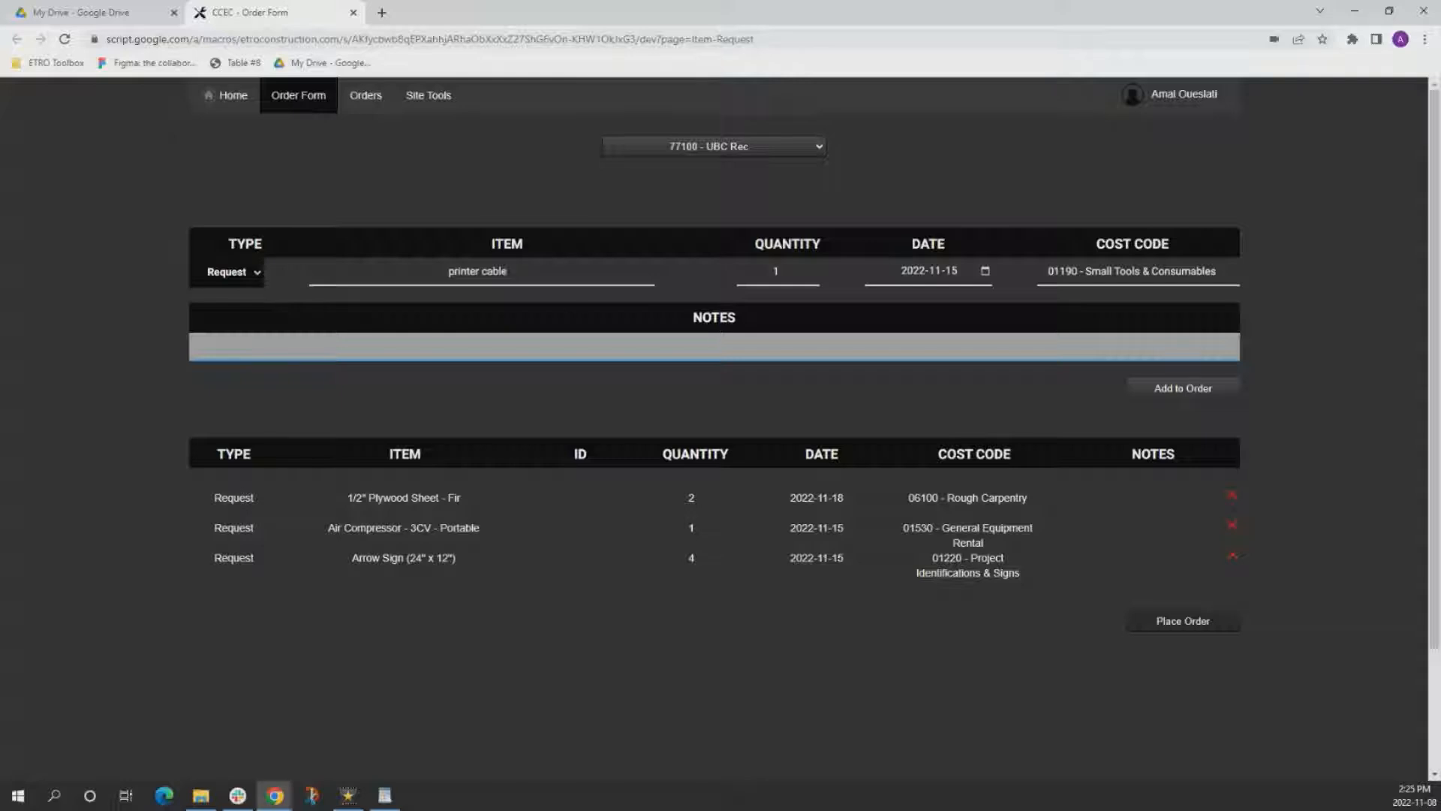
{"action": "key", "text": "alt+Tab"}
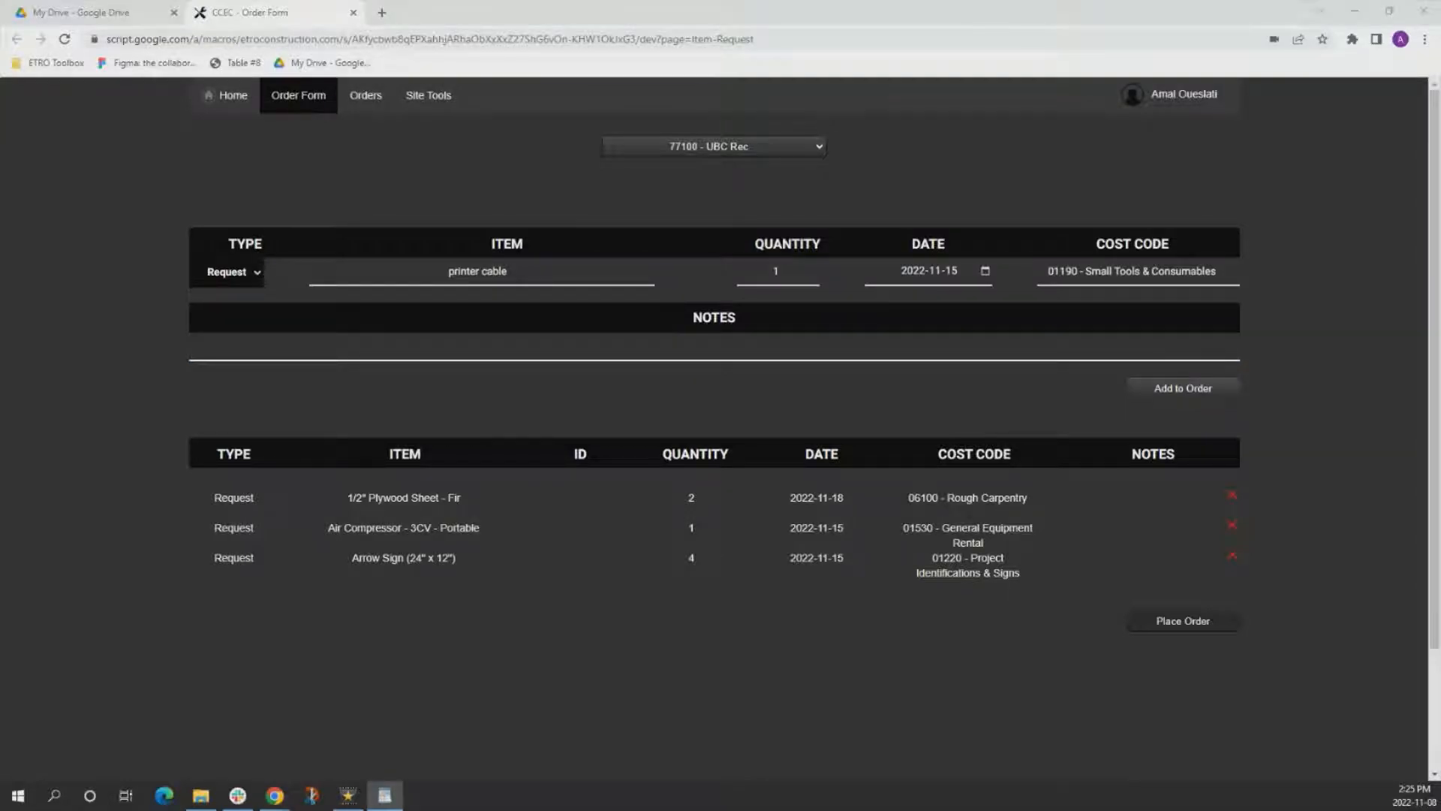
{"action": "left_click", "coordinate": [721, 343]}
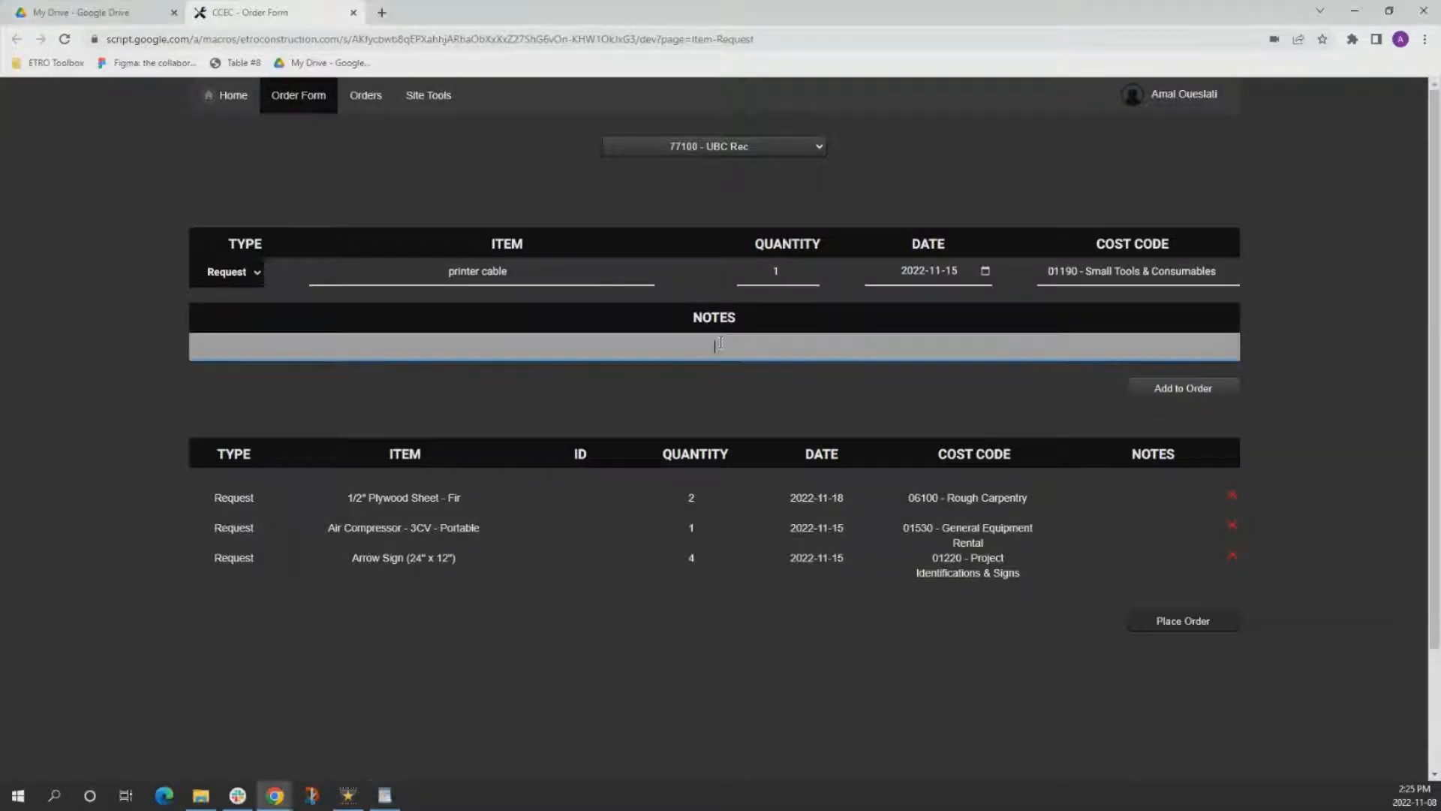
{"action": "type", "text": "Canon PIXMA TS3420"}
{"action": "left_click", "coordinate": [1189, 396]}
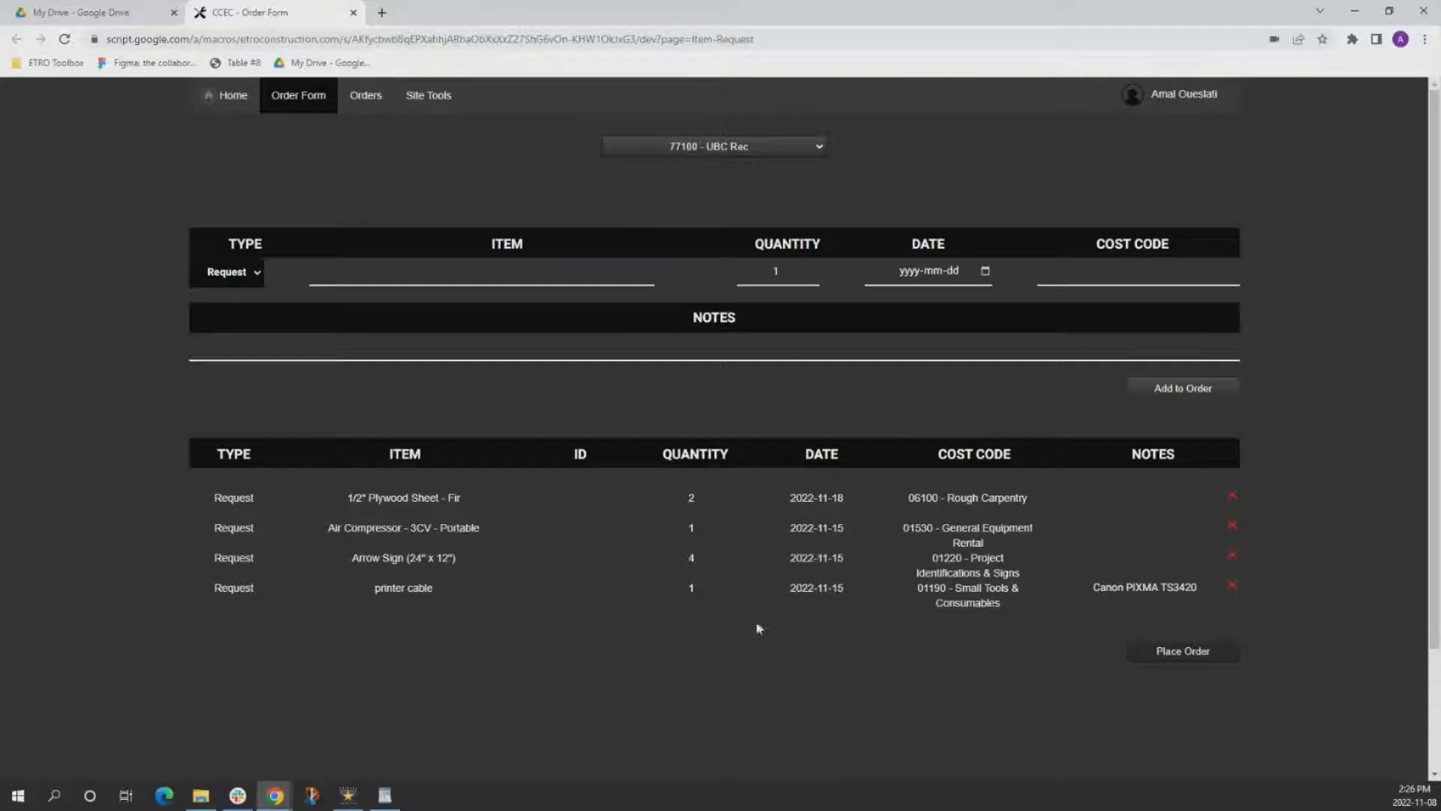
{"action": "left_click", "coordinate": [1167, 657]}
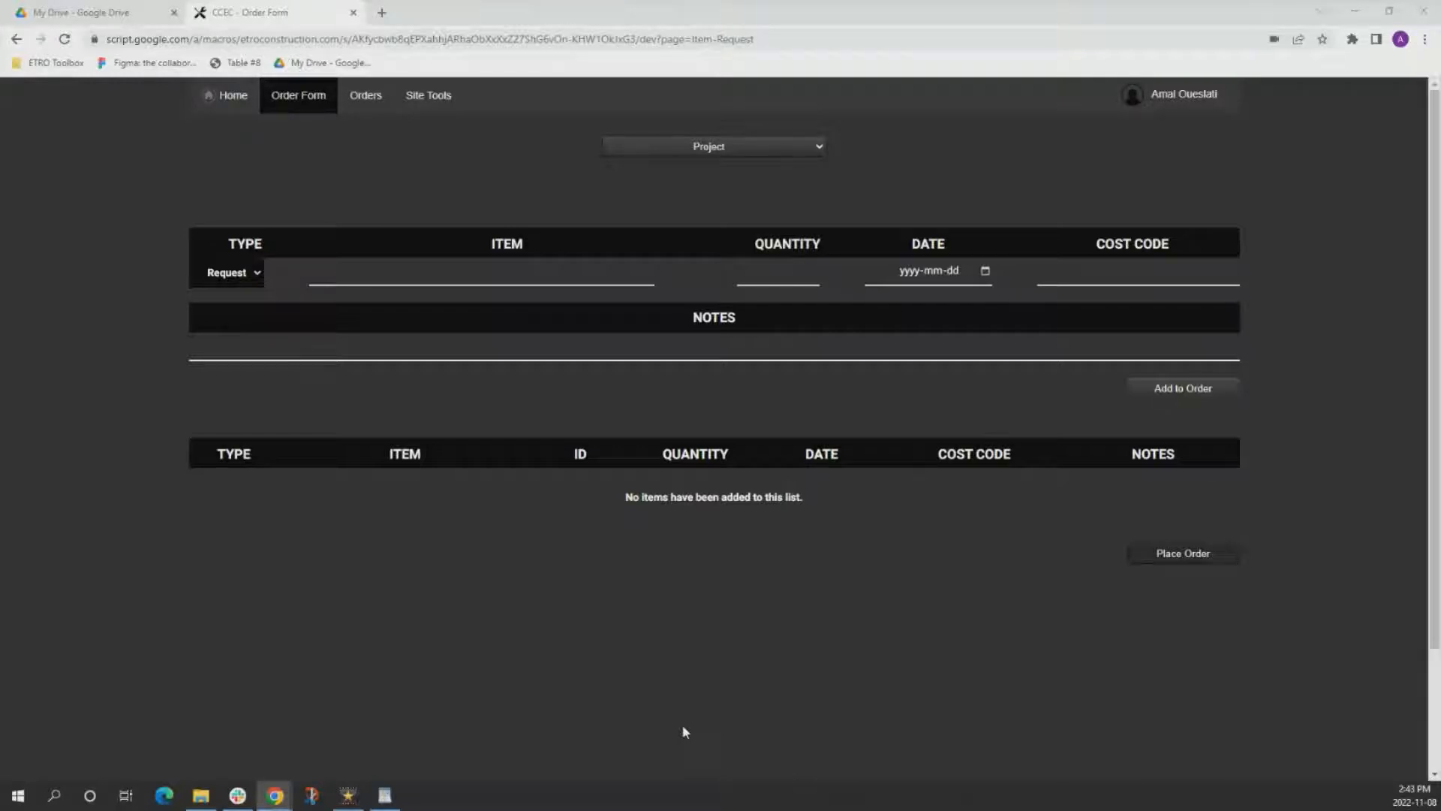
Open the Orders page, check the available filters, and filter the list to project 77100 - UBC Rec.
{"action": "left_click", "coordinate": [359, 91]}
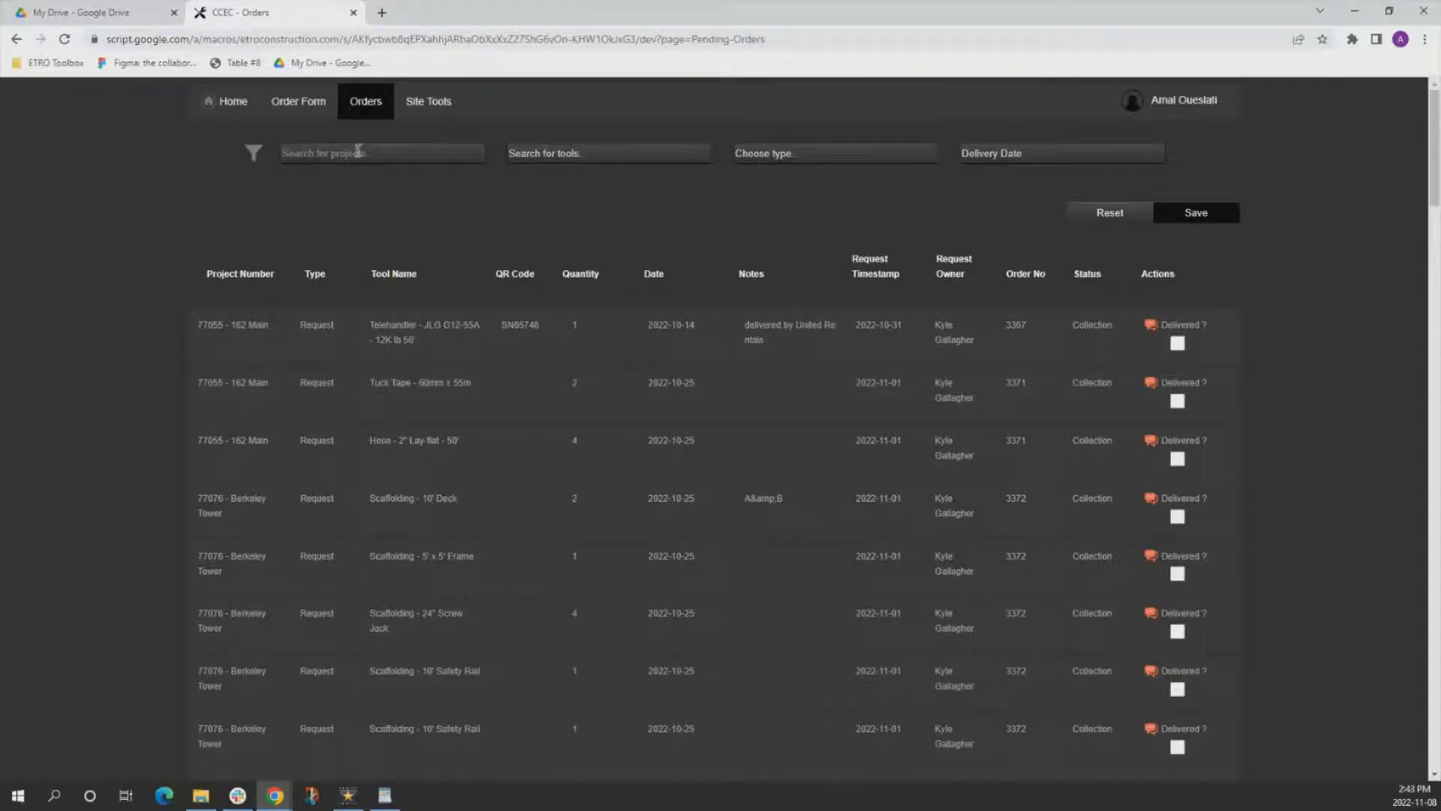
{"action": "left_click", "coordinate": [335, 153]}
{"action": "left_click", "coordinate": [517, 149]}
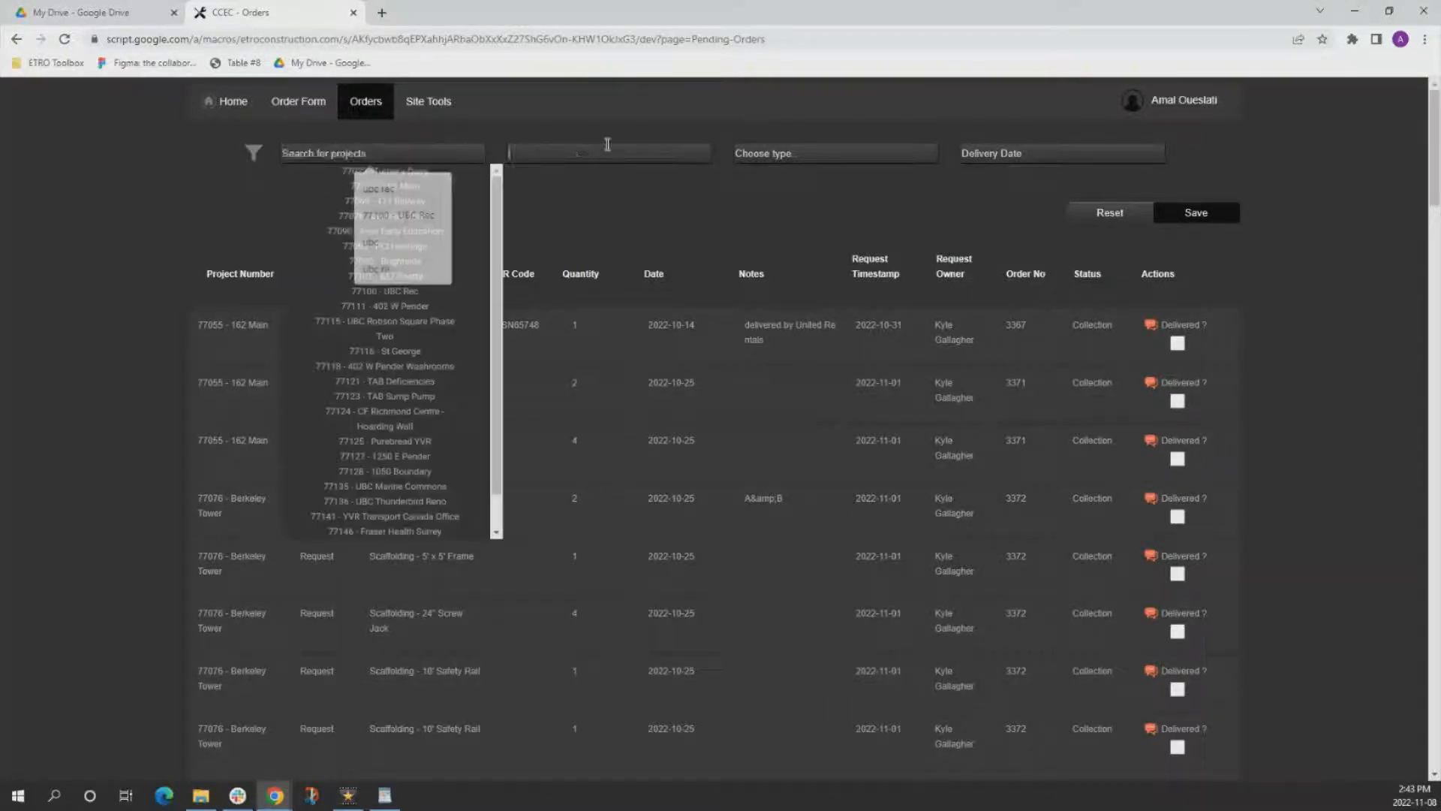
{"action": "left_click", "coordinate": [809, 154]}
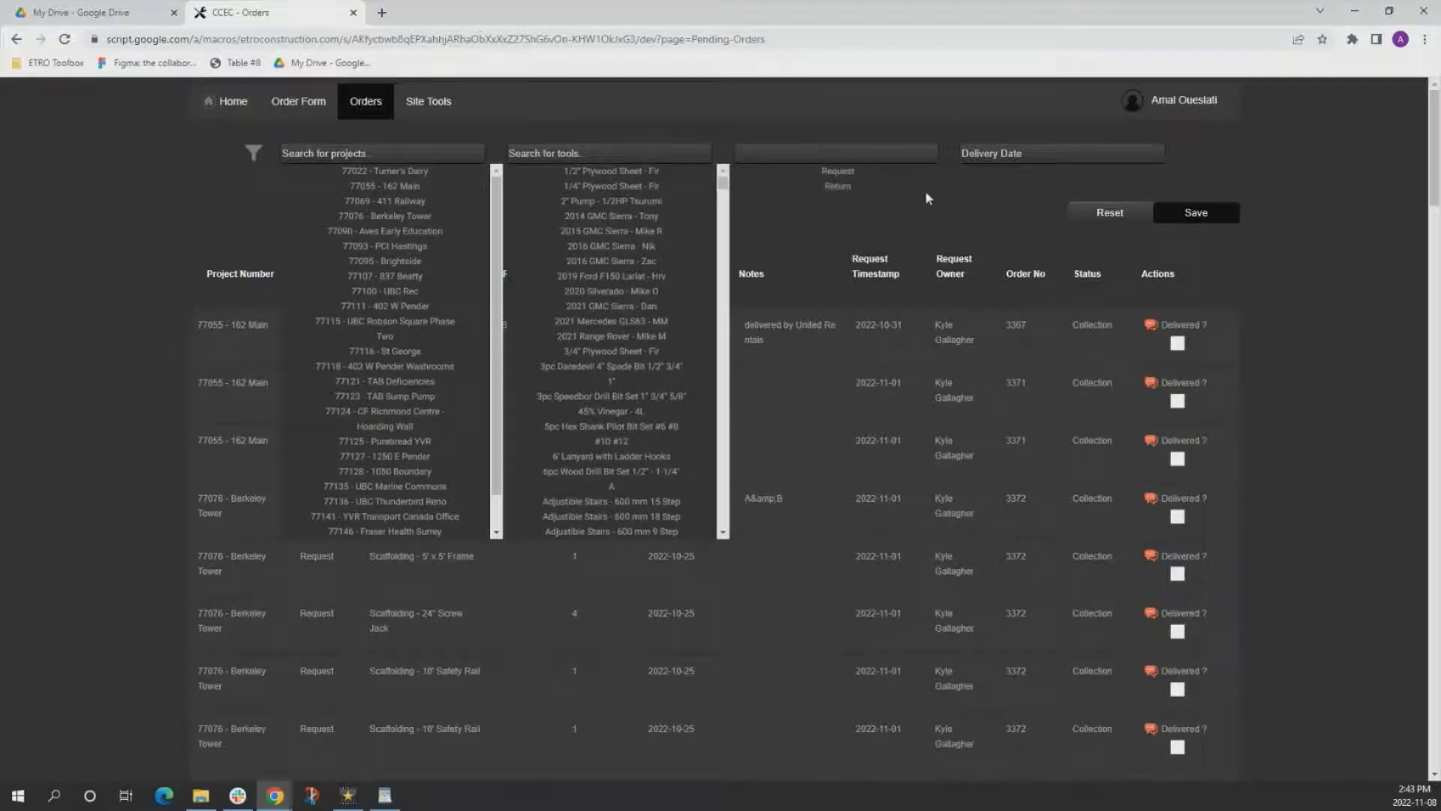
{"action": "left_click", "coordinate": [997, 156]}
{"action": "left_click", "coordinate": [1303, 156]}
{"action": "left_click", "coordinate": [404, 161]}
{"action": "type", "text": "ubc rec"}
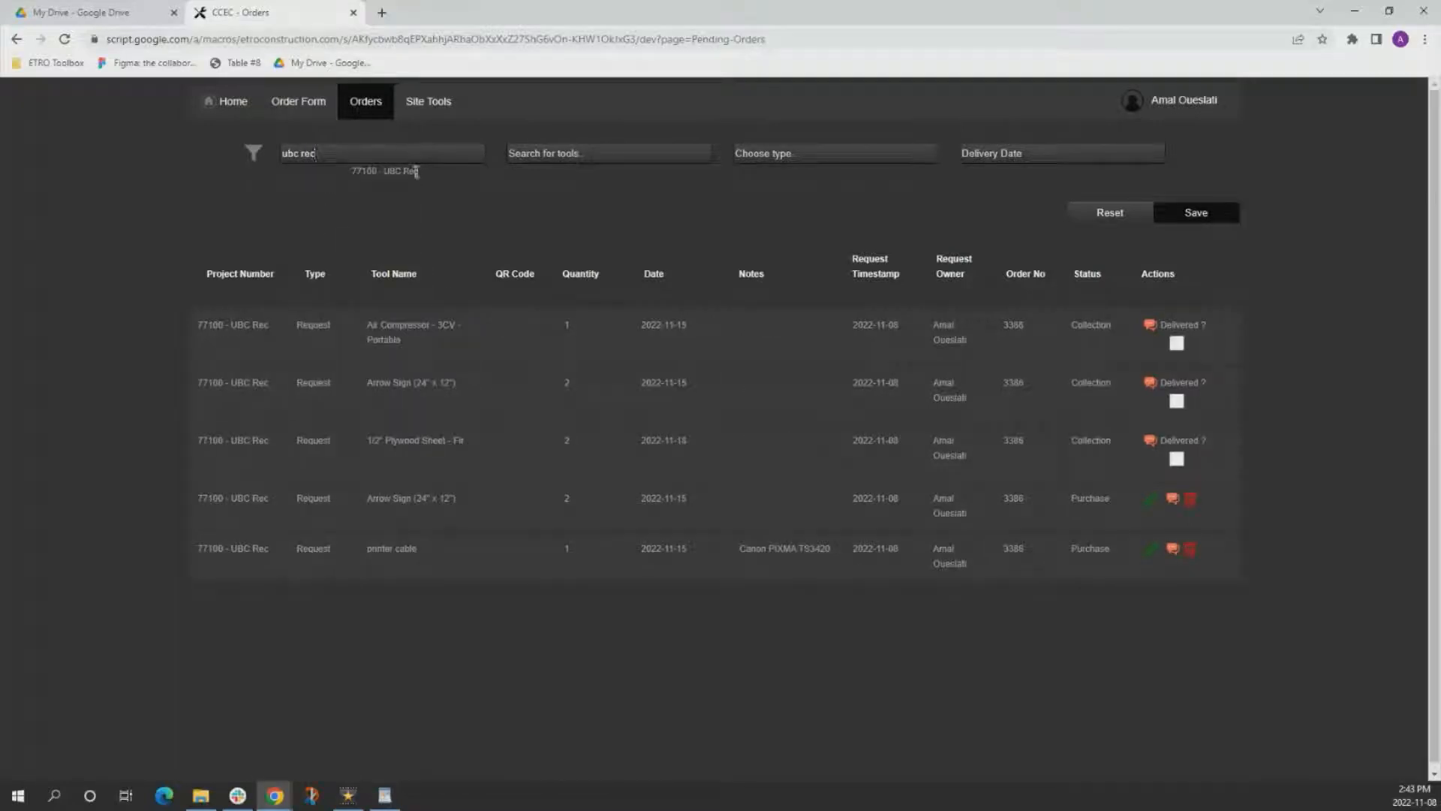
{"action": "left_click", "coordinate": [417, 171]}
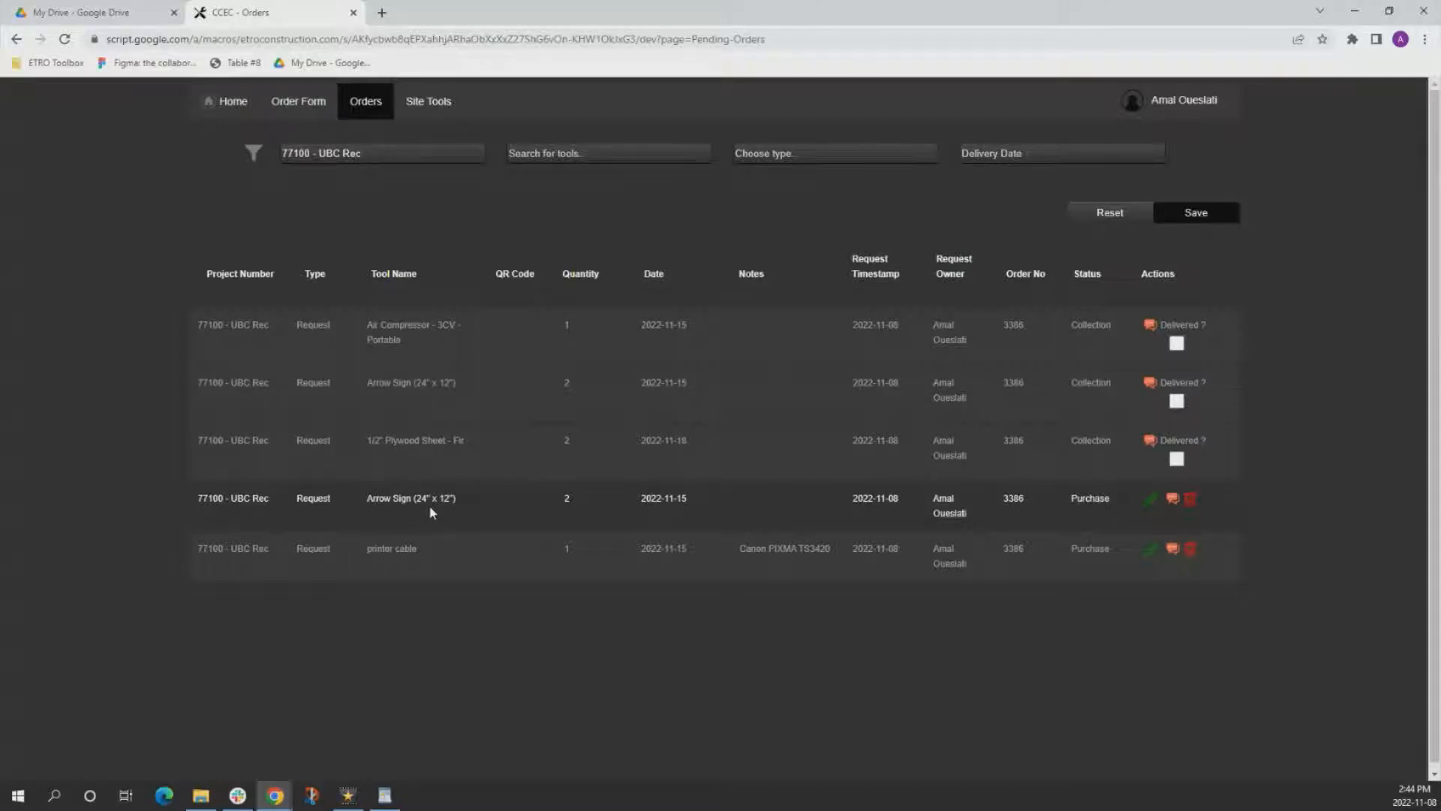
Edit the Arrow Sign (24" x 12") request in Purchase status to quantity 1 and date 2022-11-11.
{"action": "left_click", "coordinate": [1152, 499]}
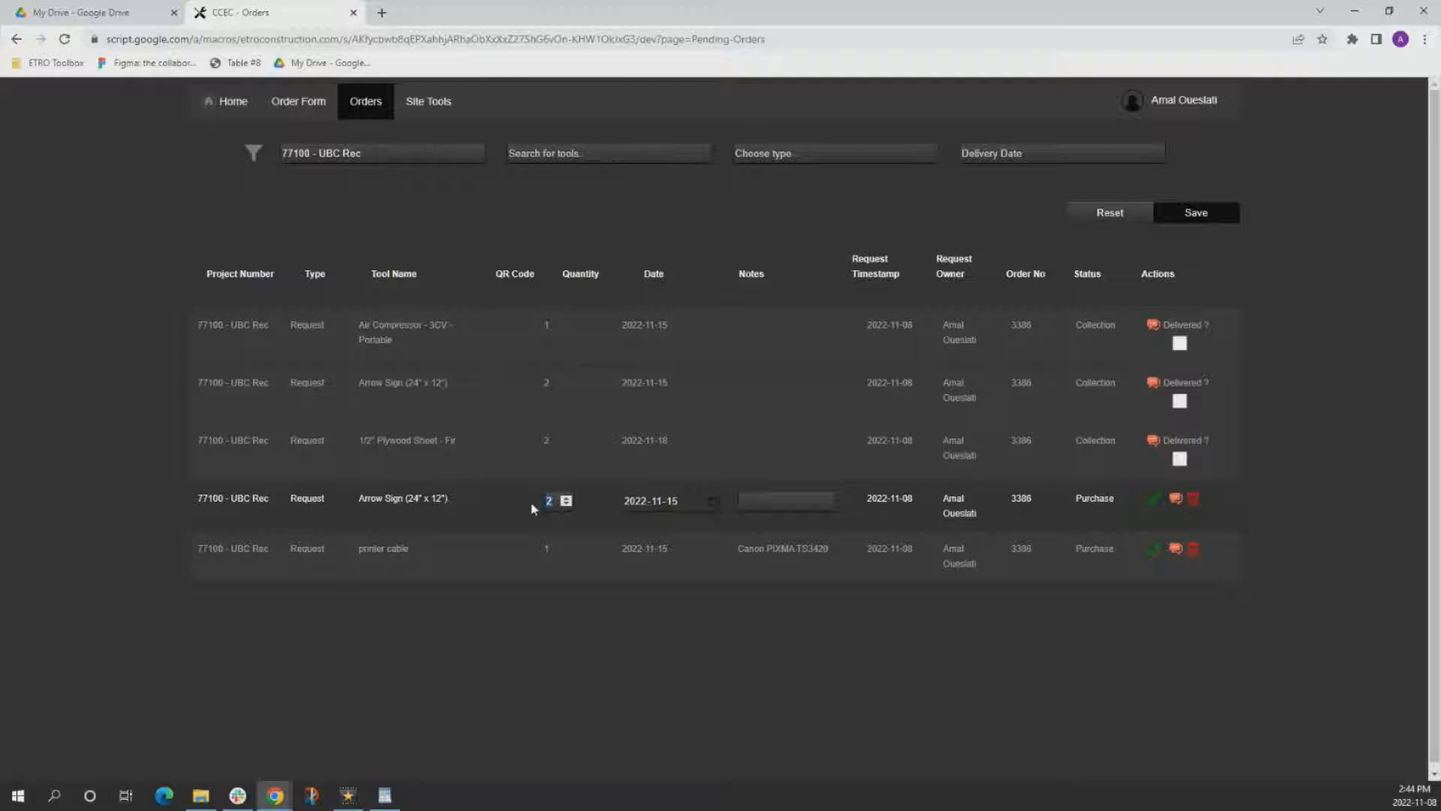
{"action": "left_click", "coordinate": [712, 501]}
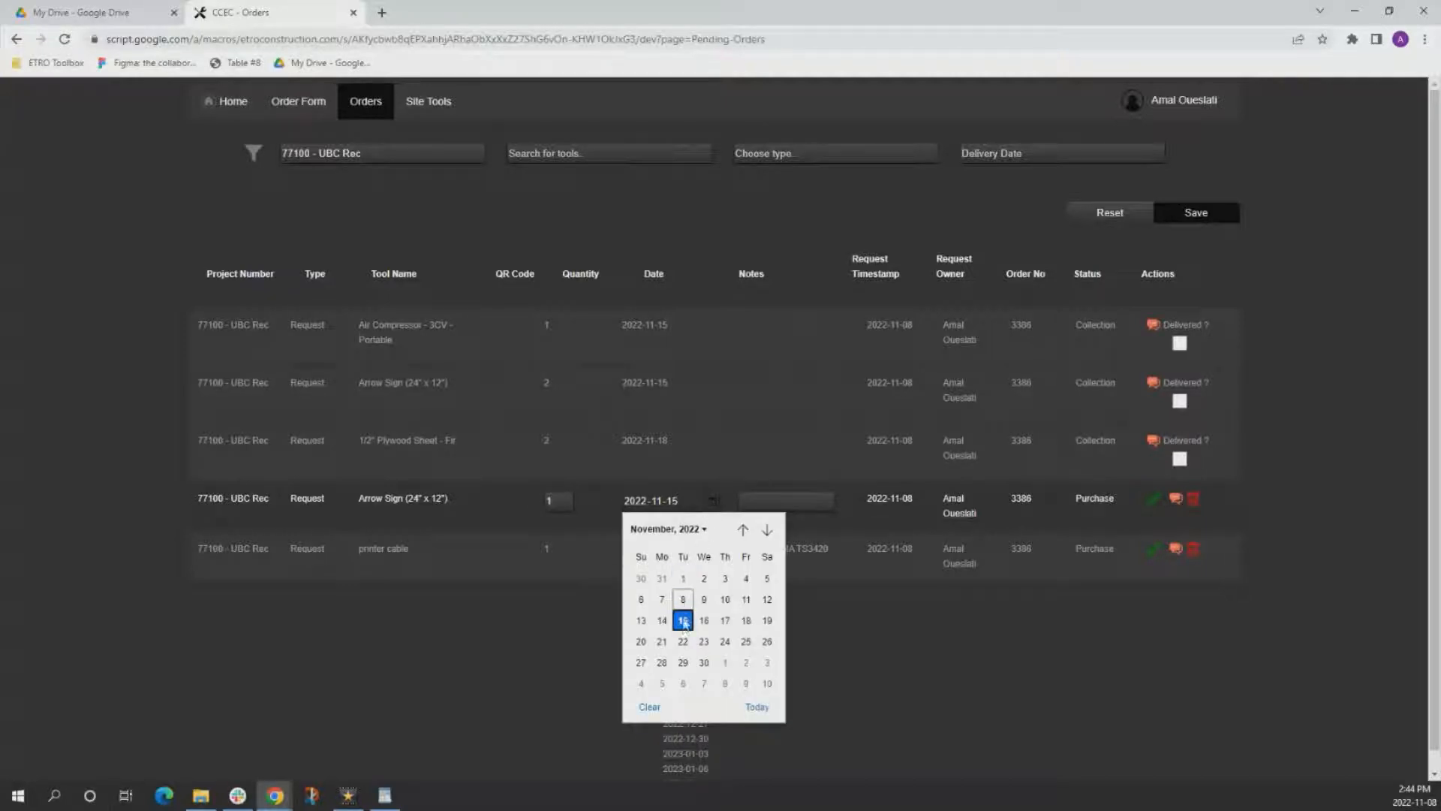
{"action": "left_click", "coordinate": [747, 601]}
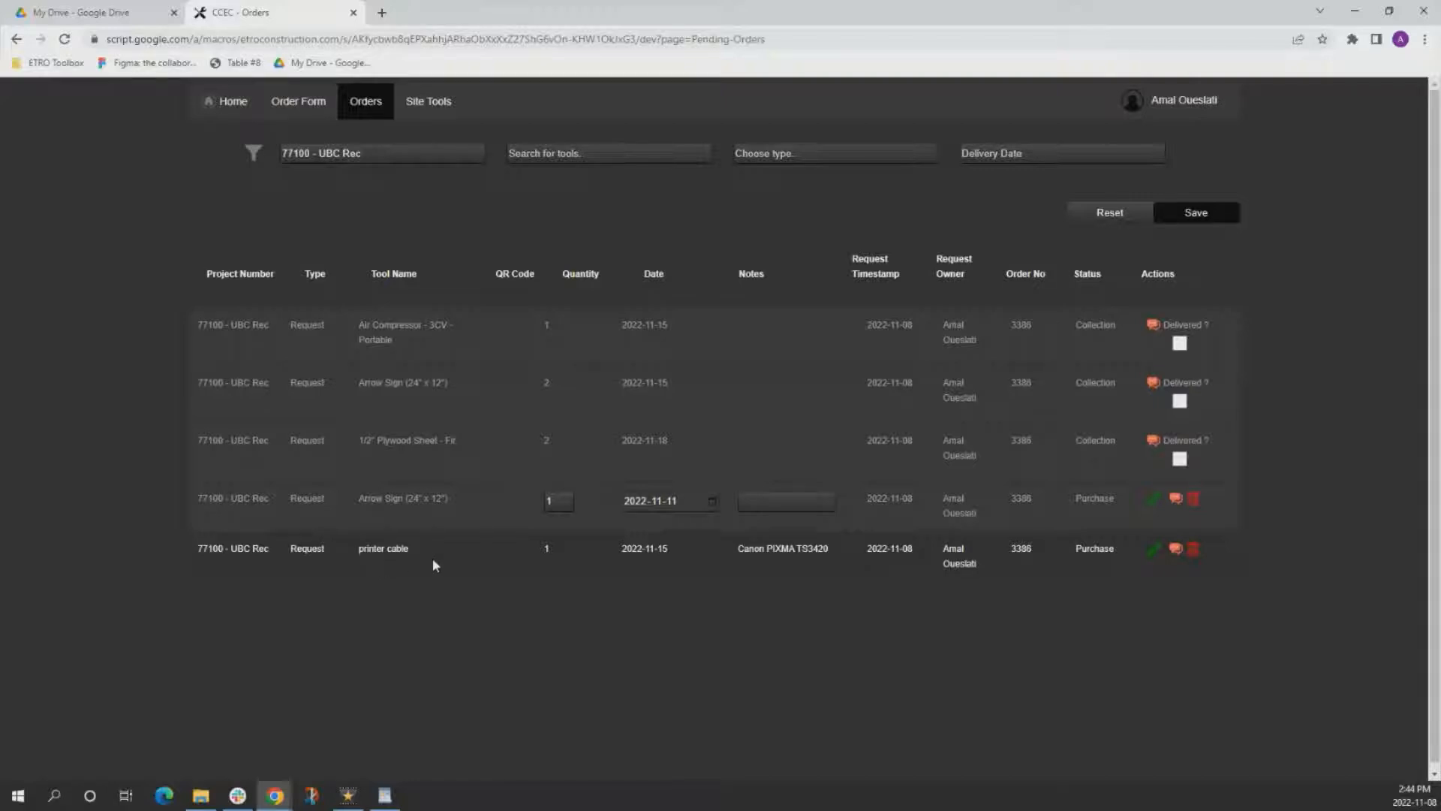
Delete the printer cable request from the UBC Rec orders and save the changes.
{"action": "left_click", "coordinate": [1195, 549]}
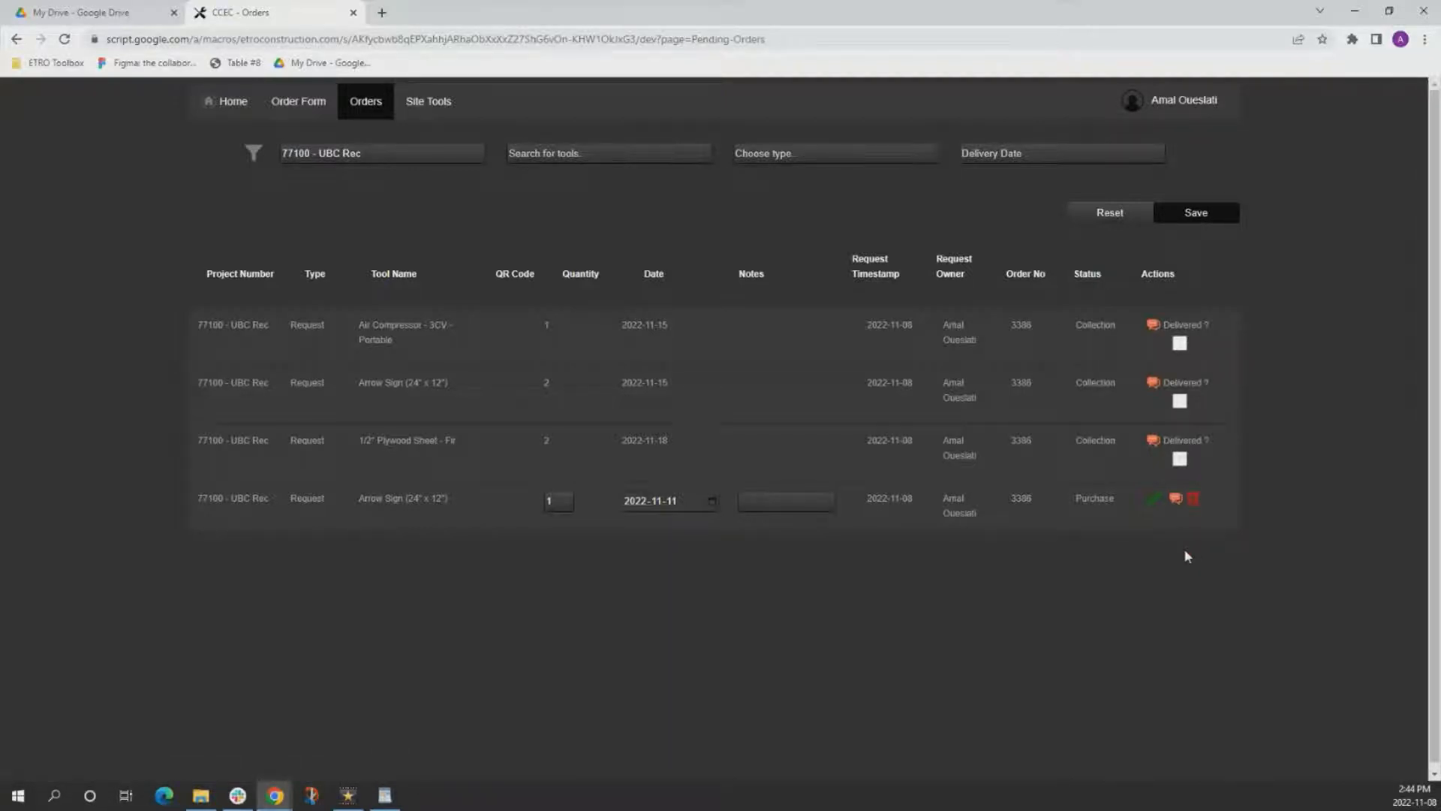
{"action": "left_click", "coordinate": [1198, 214]}
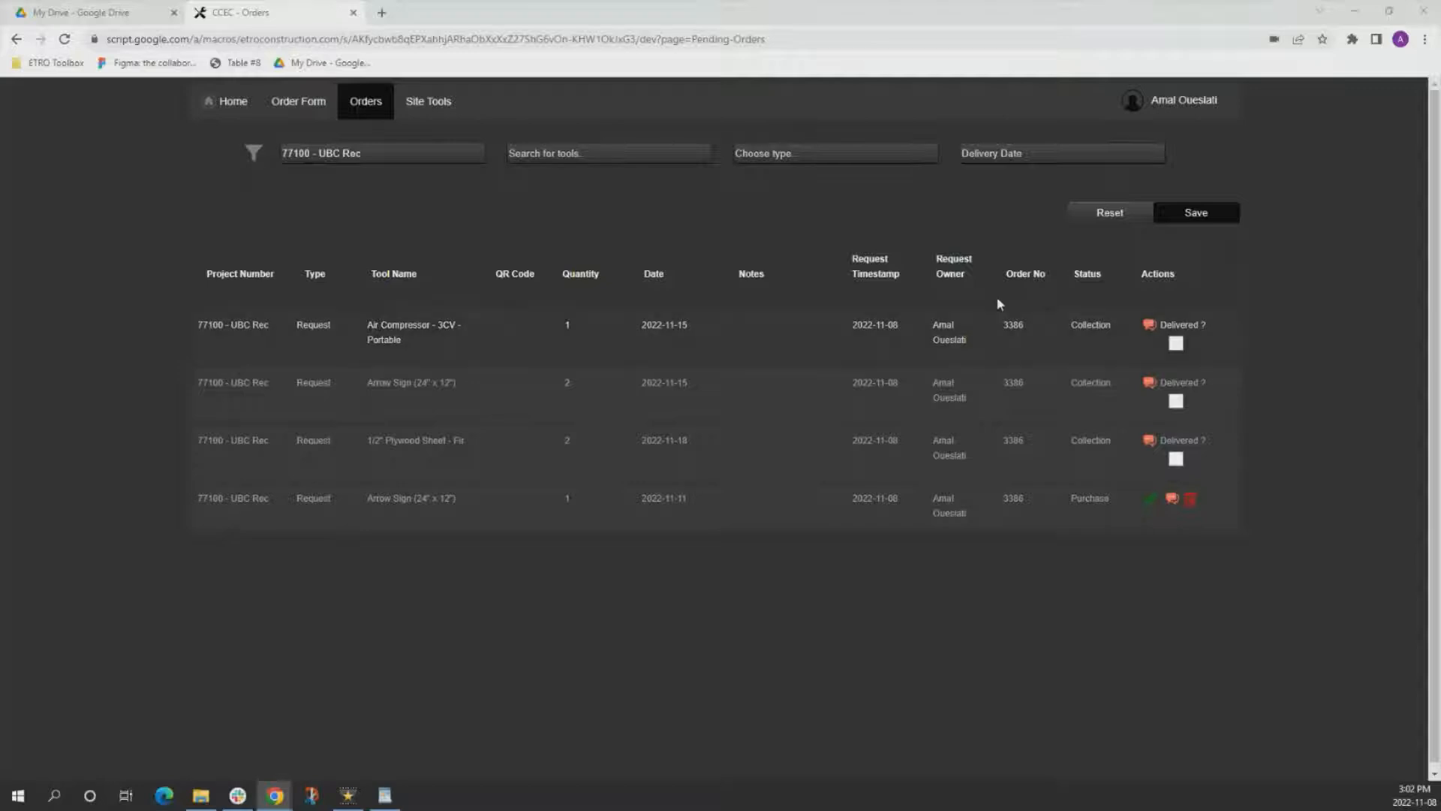
Send the requester chat message "I need this as soon as possible please" about the Air Compressor - 3CV - Portable request.
{"action": "left_click", "coordinate": [1147, 325]}
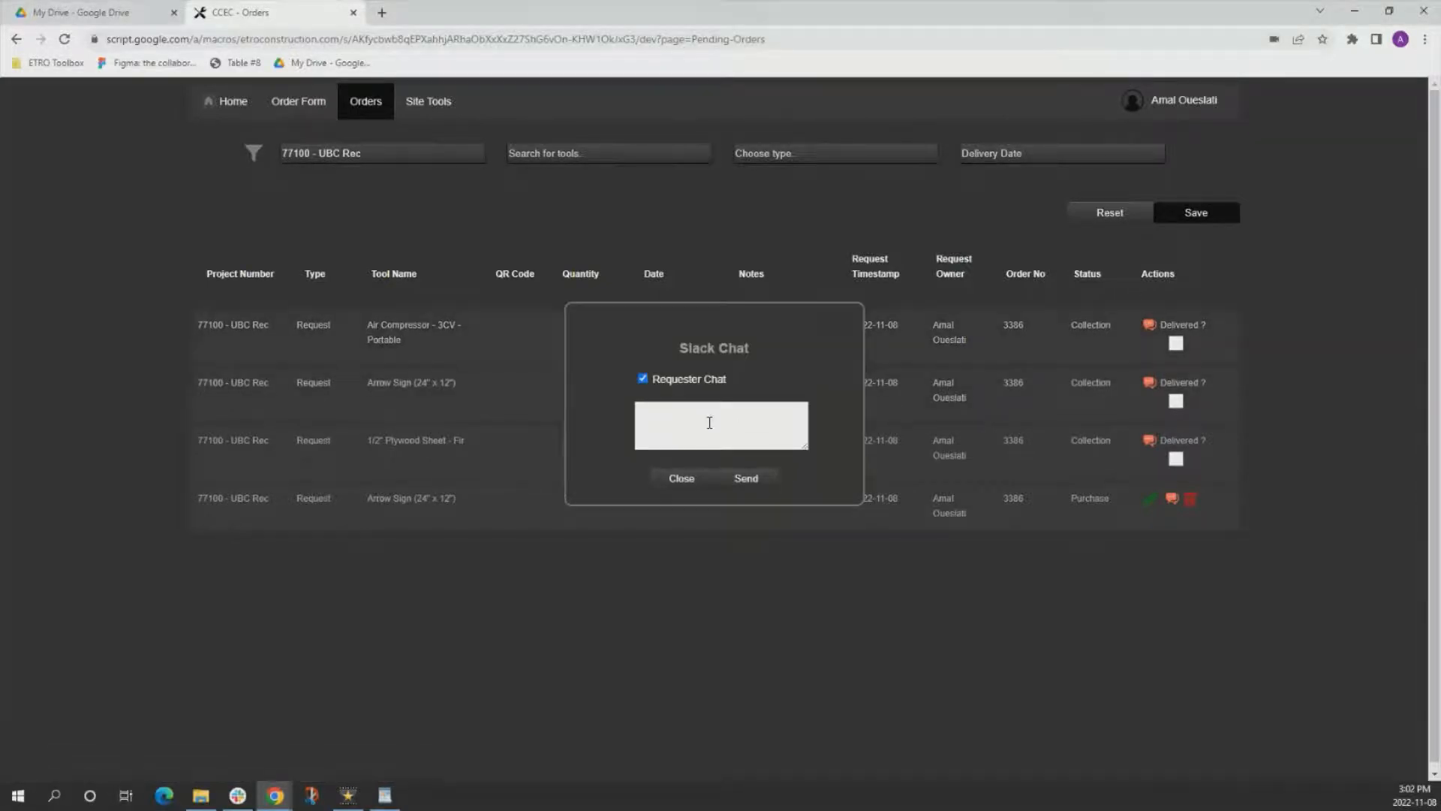
{"action": "type", "text": "I need this as soon as possible please"}
{"action": "left_click", "coordinate": [748, 480]}
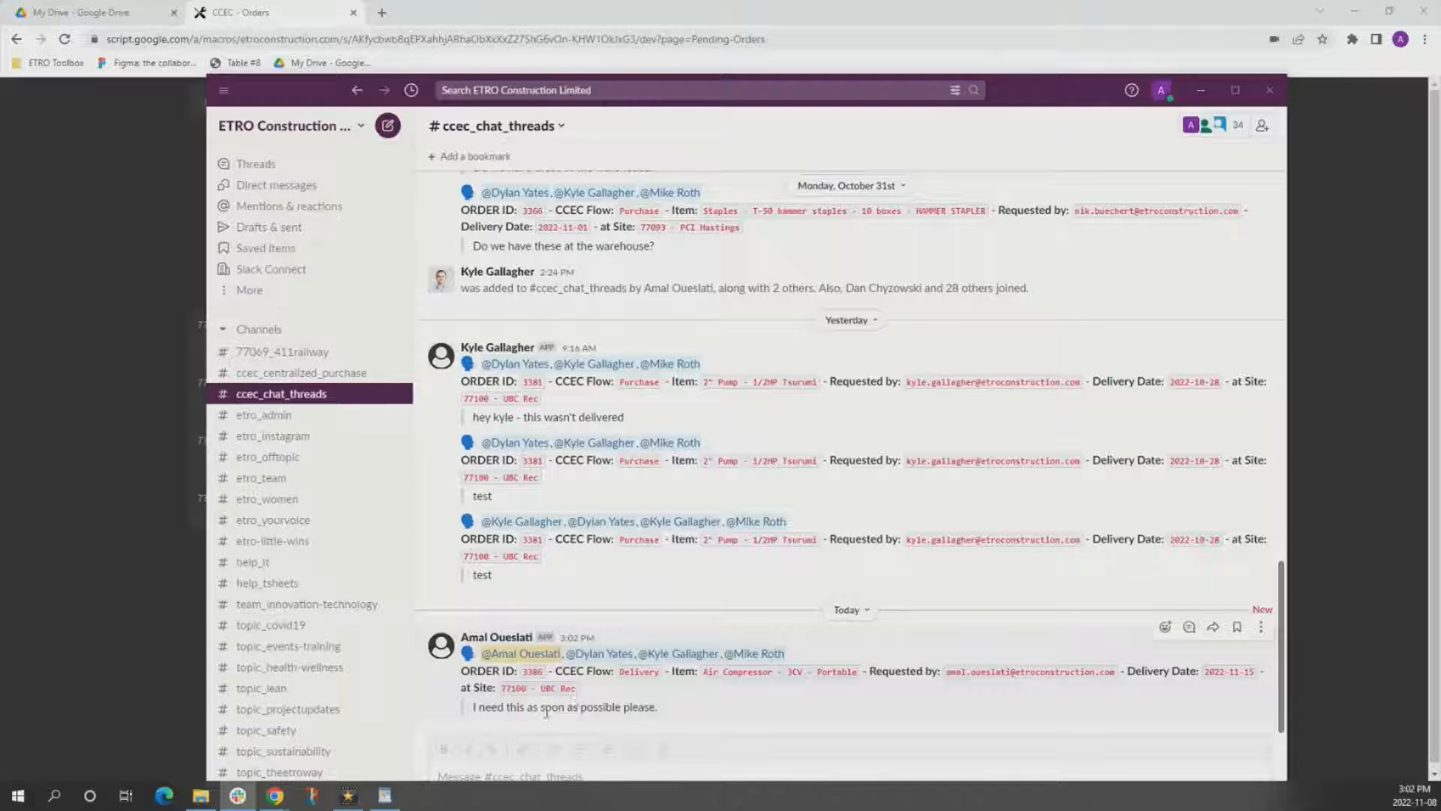
Review the air compressor message in Slack's ccec_chat_threads channel and return to the orders list in the browser.
{"action": "left_click", "coordinate": [275, 798]}
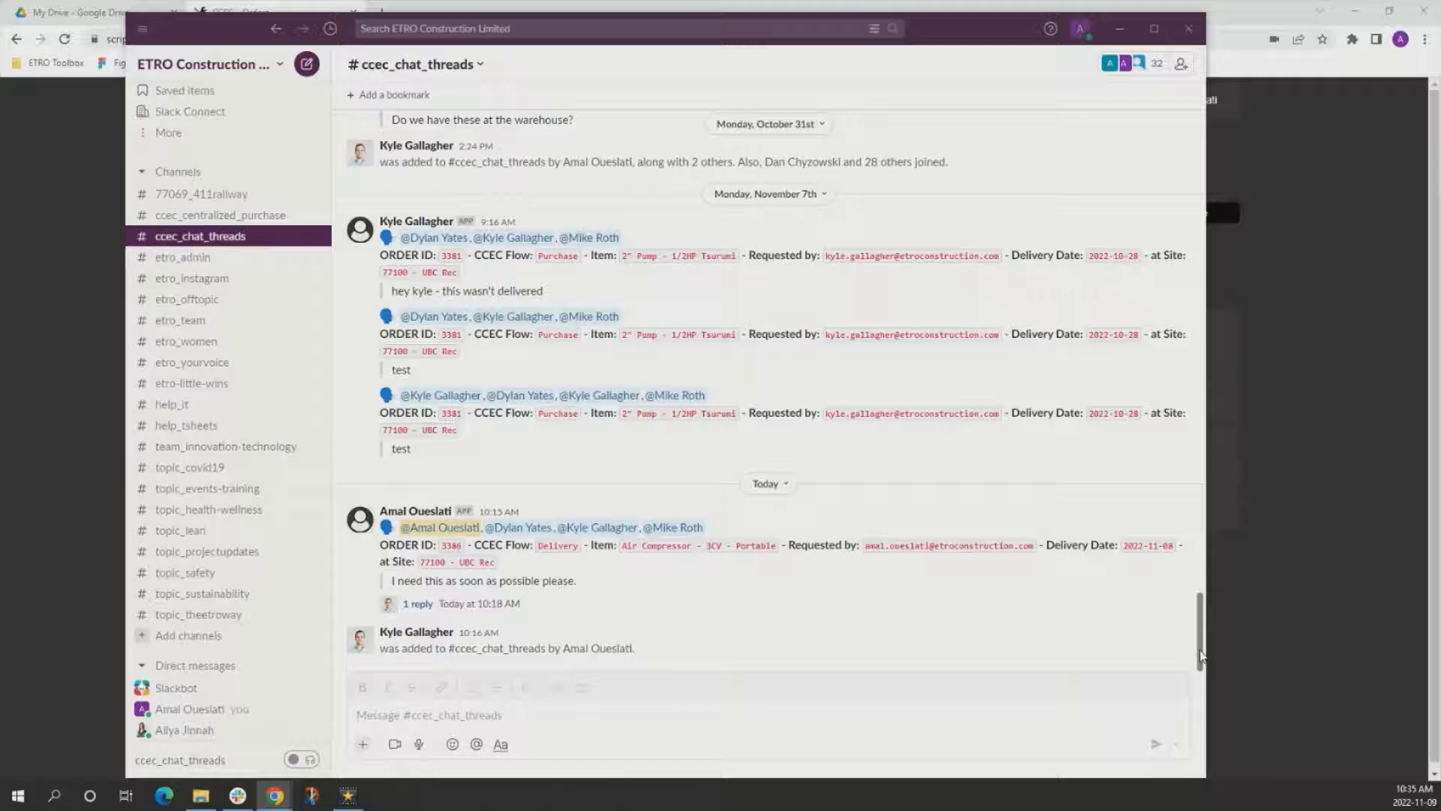
{"action": "mouse_move", "coordinate": [1201, 655]}
{"action": "left_mouse_down"}
{"action": "mouse_move", "coordinate": [1206, 565]}
{"action": "mouse_move", "coordinate": [1205, 662]}
{"action": "left_mouse_up"}
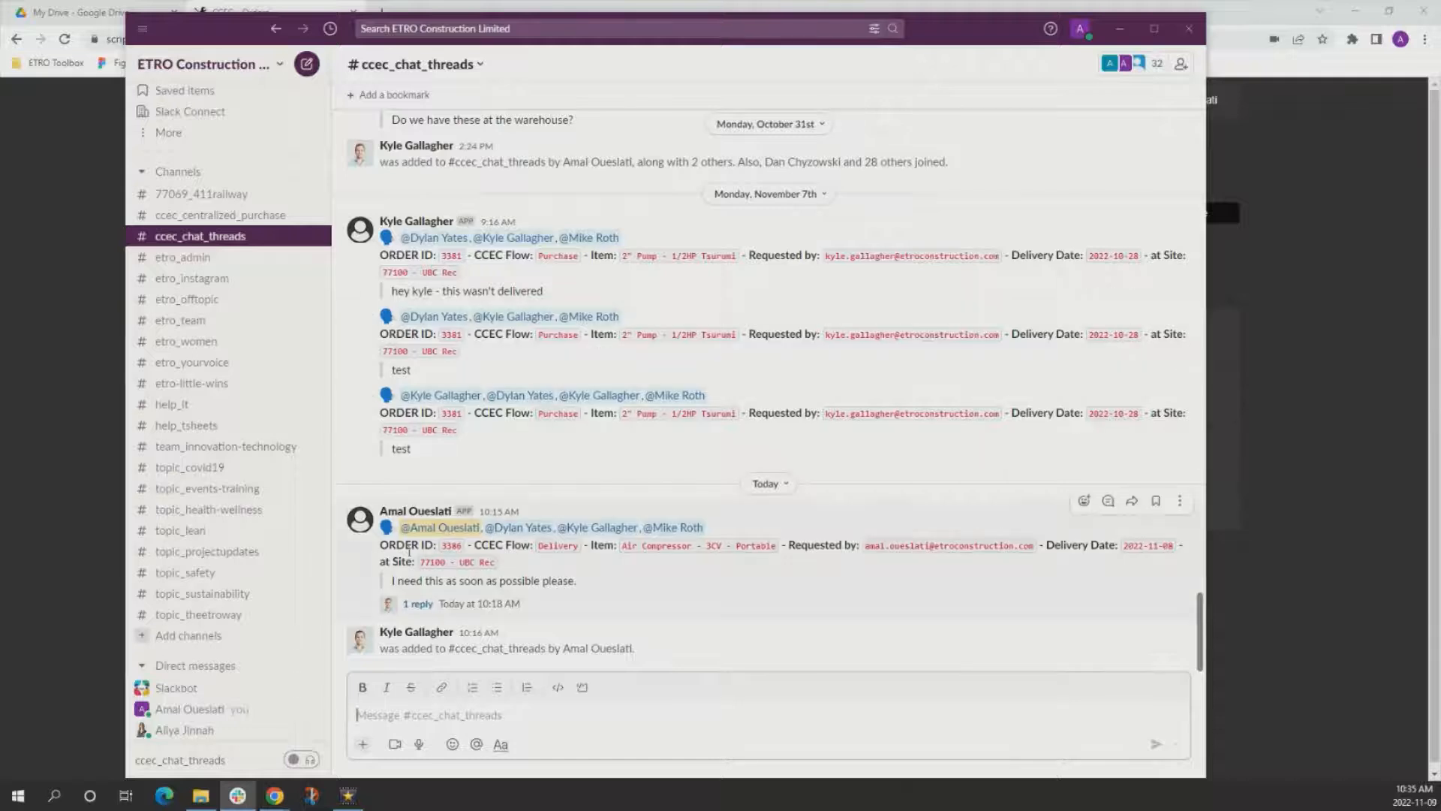
{"action": "left_click", "coordinate": [1367, 280]}
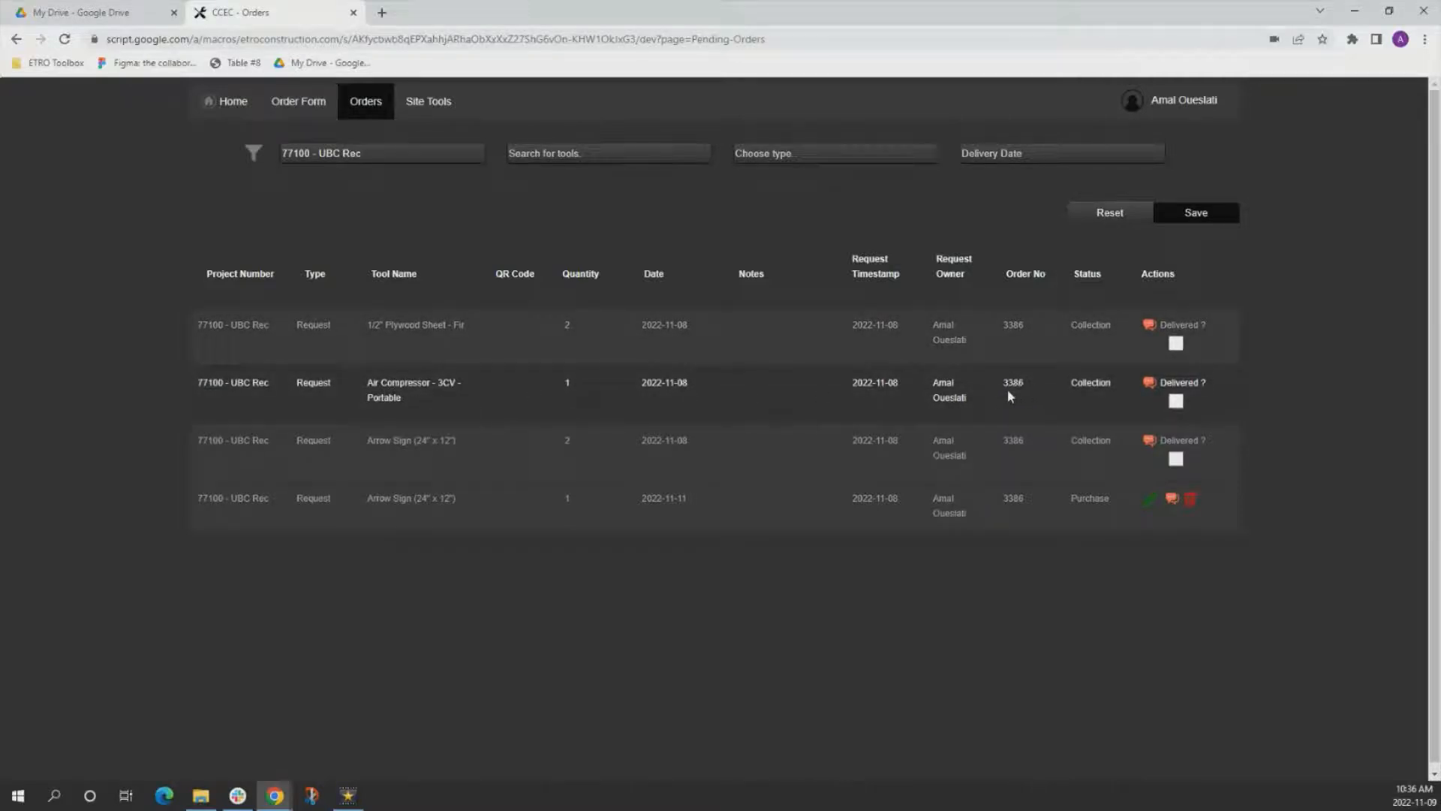
Switch to Slack, search all messages for the air compressor's order number, and open the matching message's replies.
{"action": "left_click", "coordinate": [237, 797]}
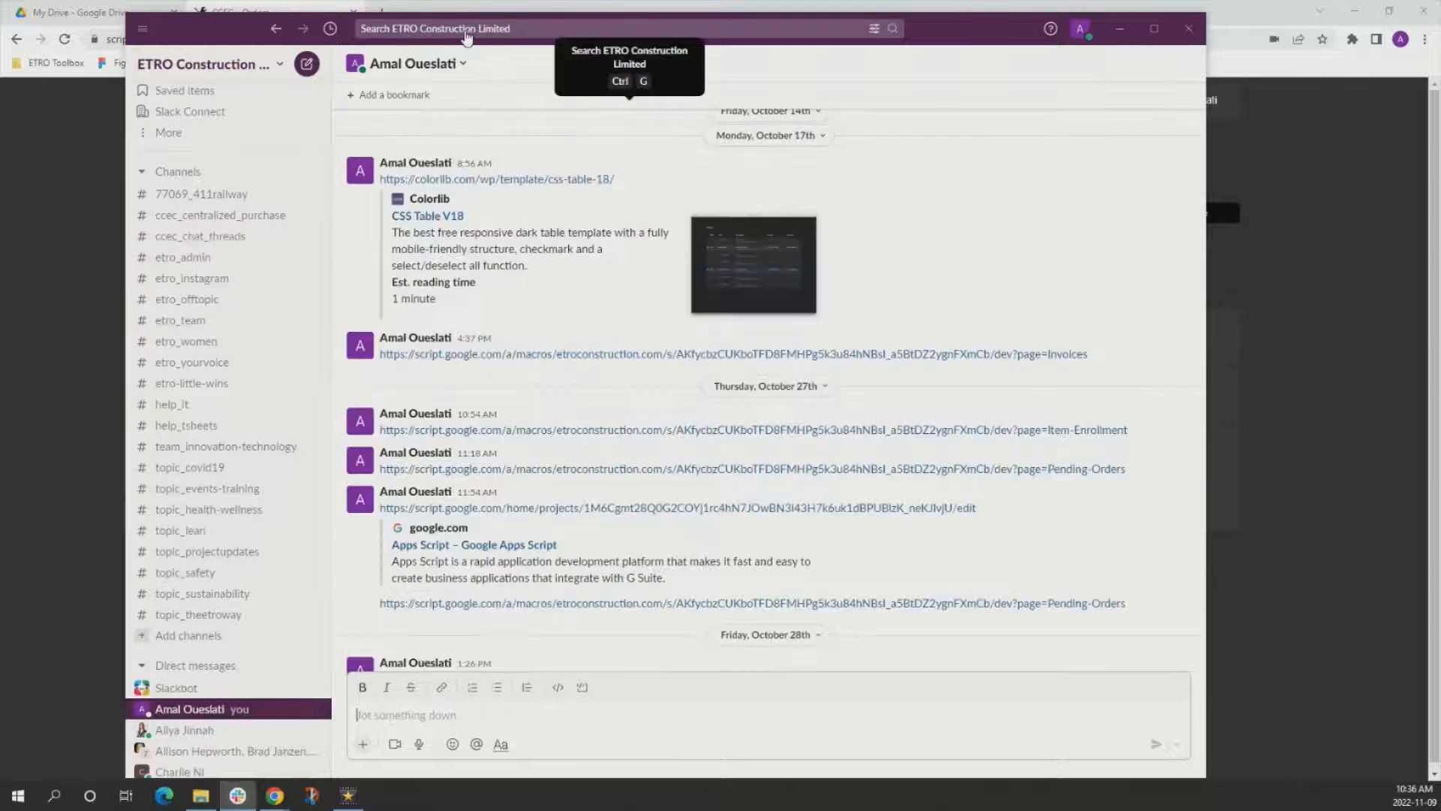
{"action": "left_click", "coordinate": [459, 30]}
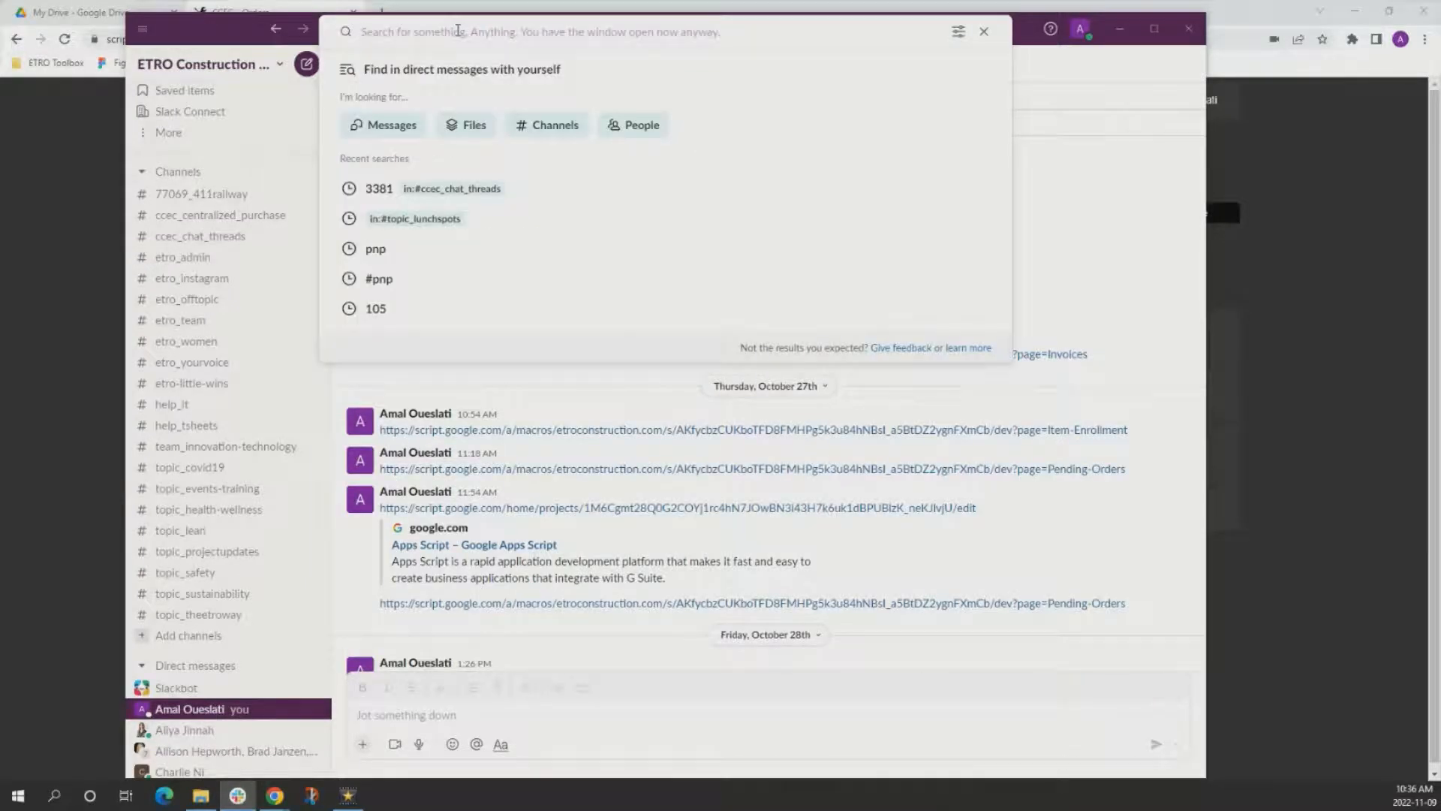
{"action": "type", "text": "3386"}
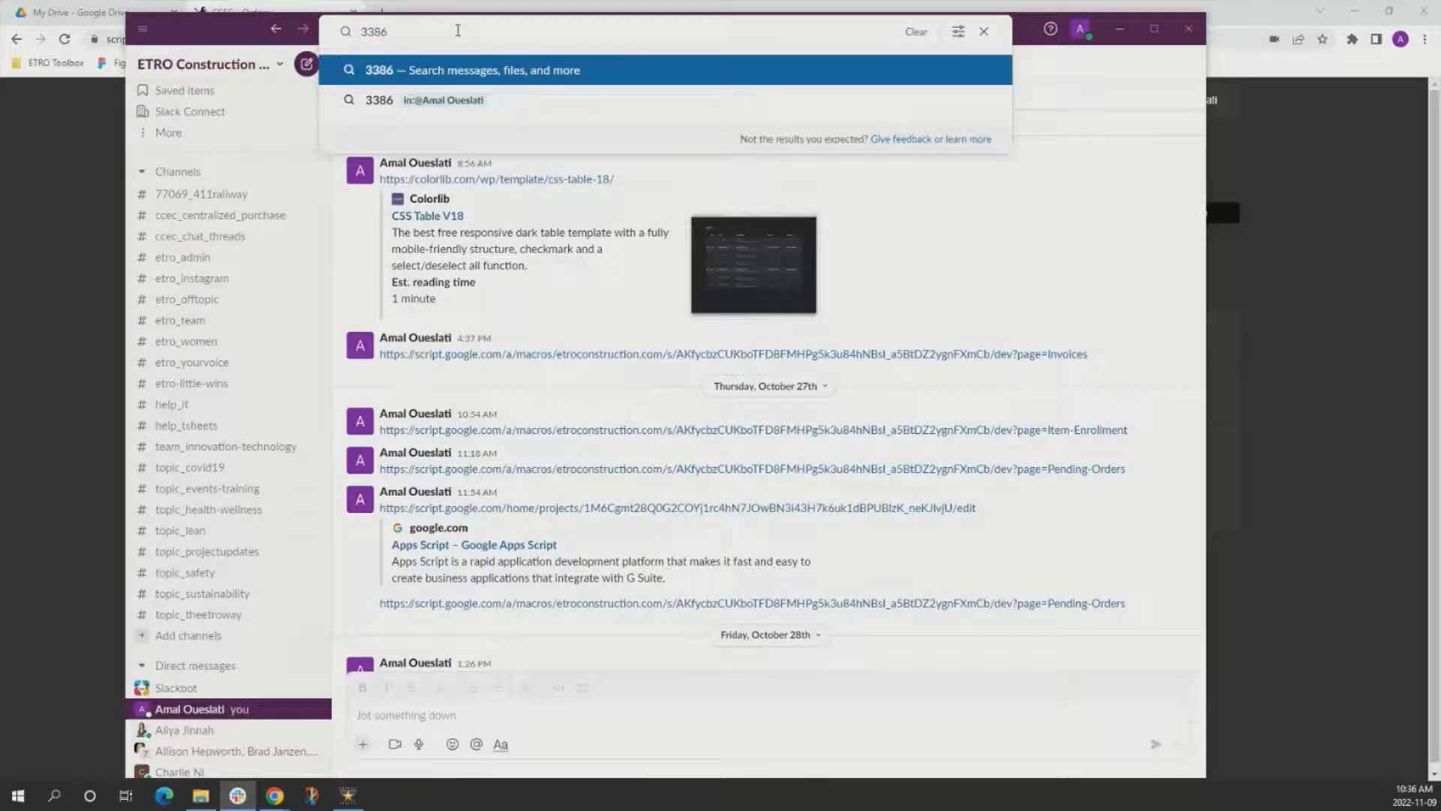
{"action": "left_click", "coordinate": [469, 70]}
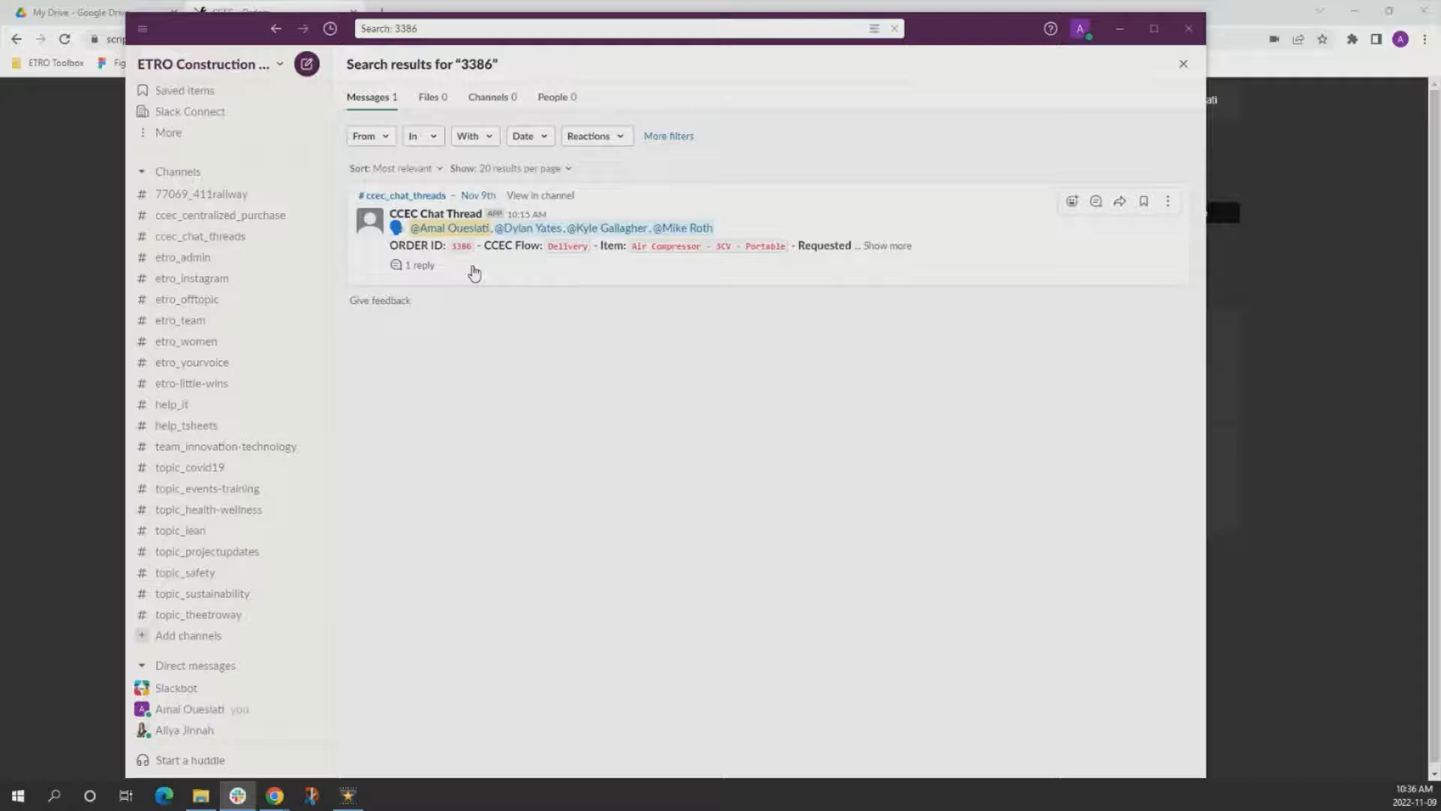
{"action": "left_click", "coordinate": [420, 266]}
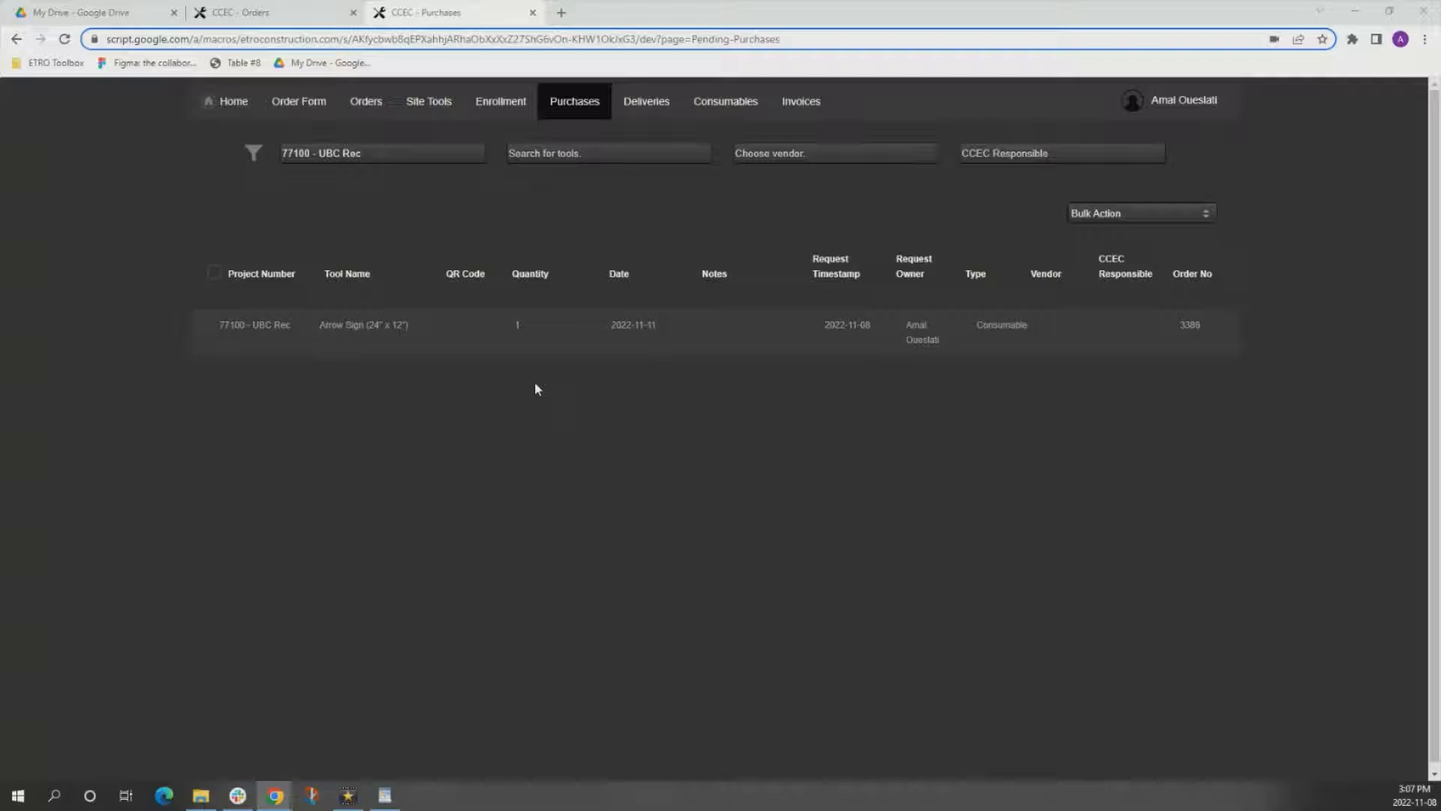
On the Purchases page, select the UBC Rec Arrow Sign (24" x 12") and submit a bulk action that leads to item registration.
{"action": "left_click", "coordinate": [206, 331]}
{"action": "left_click", "coordinate": [1137, 216]}
{"action": "left_click", "coordinate": [1128, 331]}
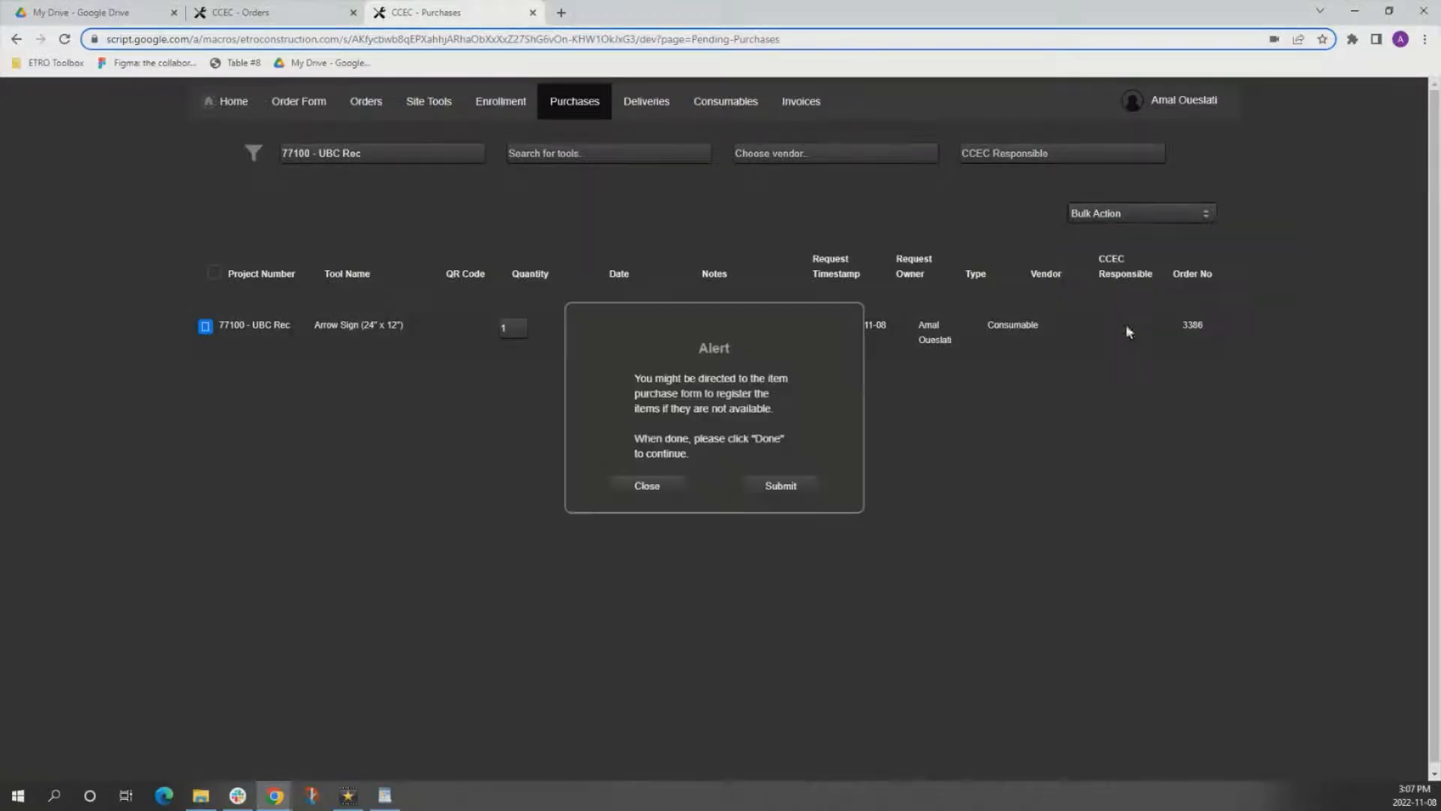
{"action": "left_click", "coordinate": [781, 485]}
Check the arrow sign's purchase, type and accounting details in the item enrollment form and submit it.
{"action": "scroll", "coordinate": [795, 591], "scroll_direction": "down", "scroll_amount": 5}
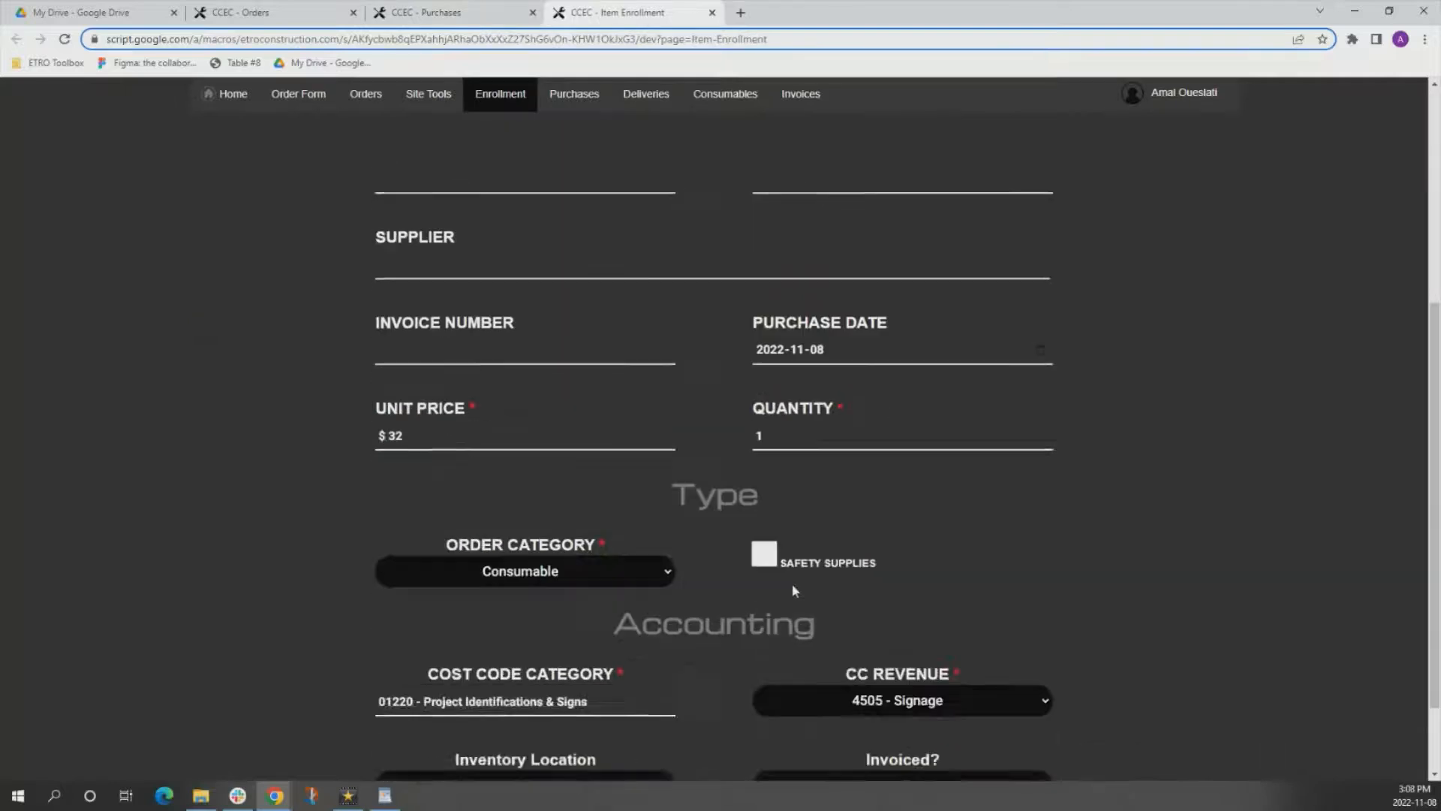
{"action": "scroll", "coordinate": [793, 590], "scroll_direction": "down", "scroll_amount": 2}
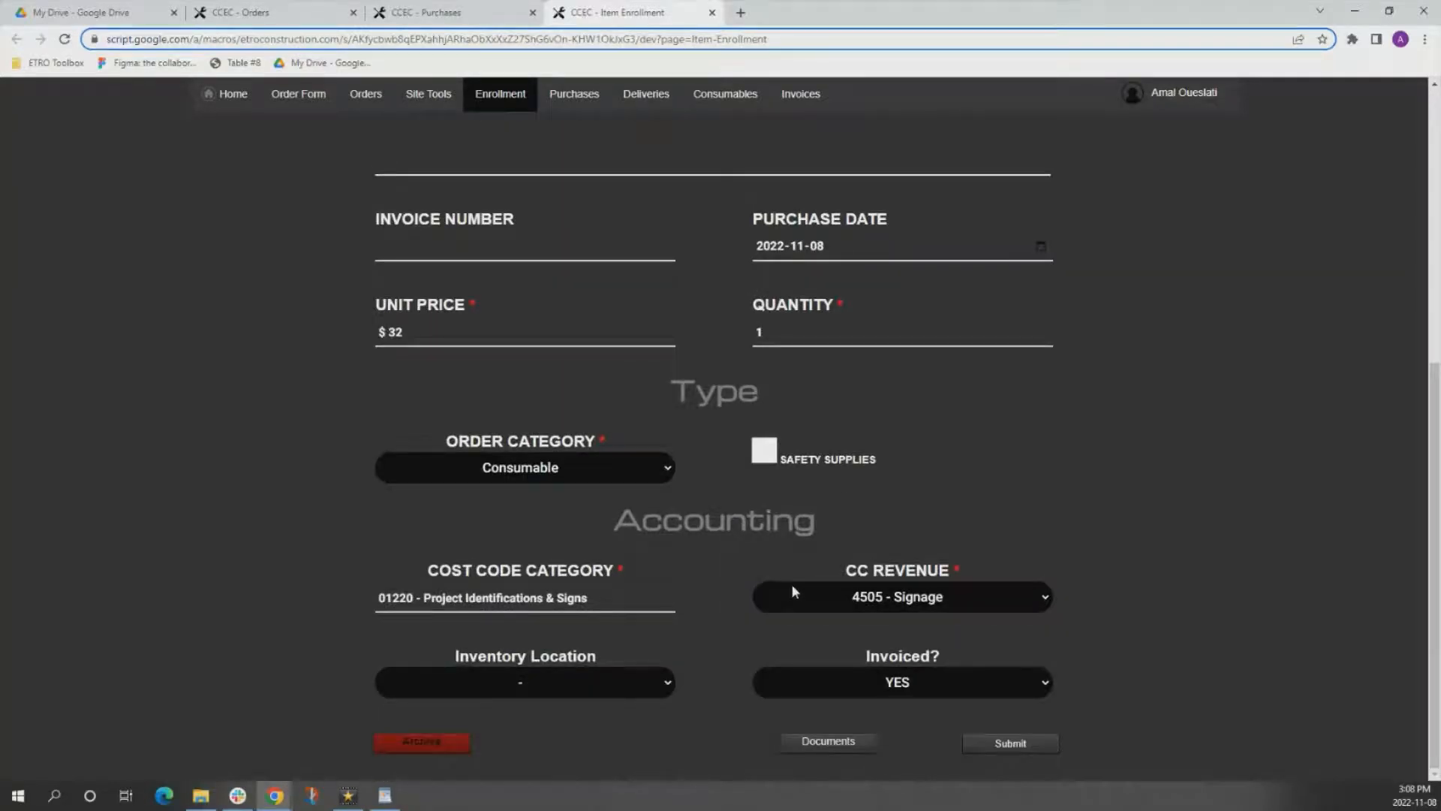
{"action": "left_click", "coordinate": [1029, 744]}
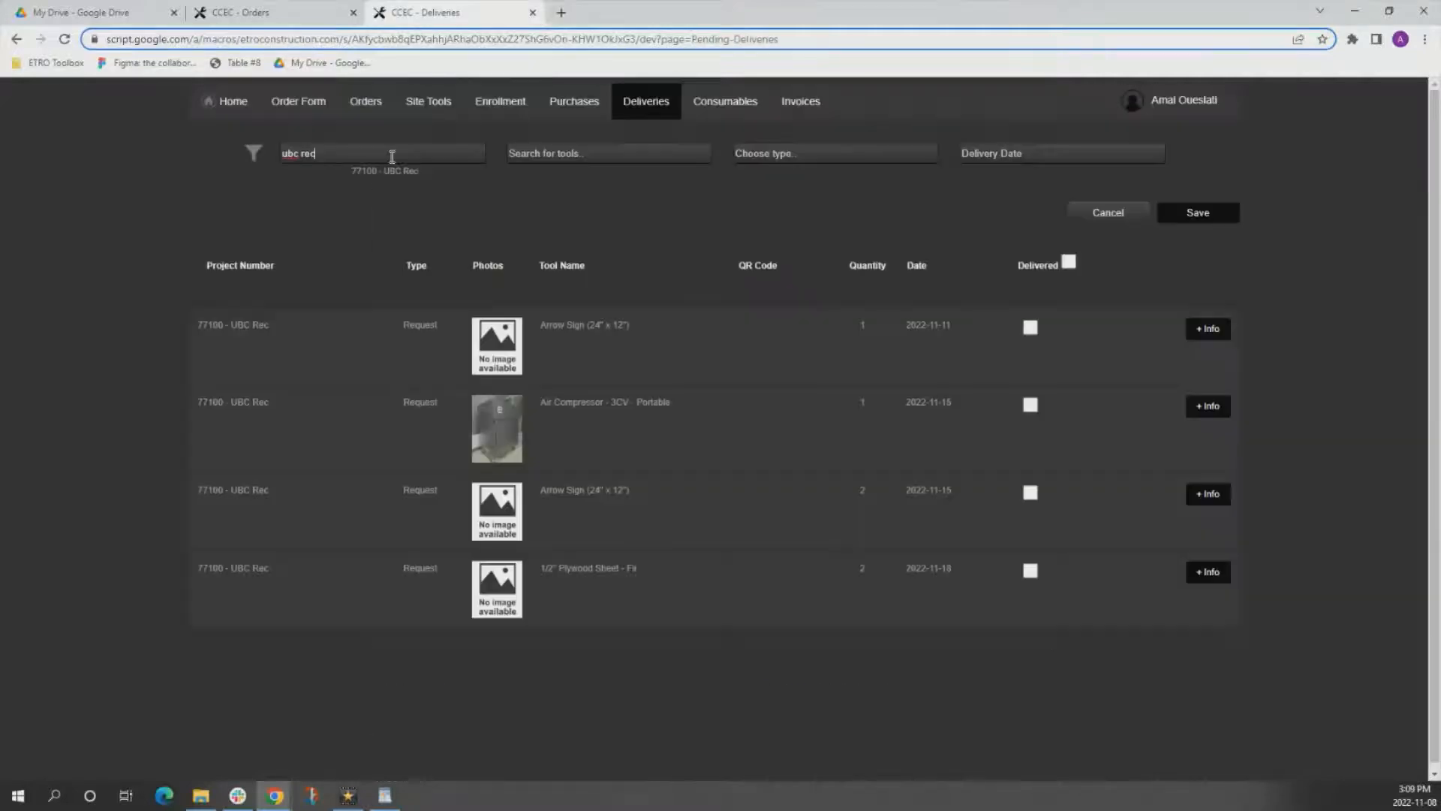
Filter the Deliveries page to 77100 - UBC Rec, mark all listed items as delivered, and save.
{"action": "left_click", "coordinate": [394, 170]}
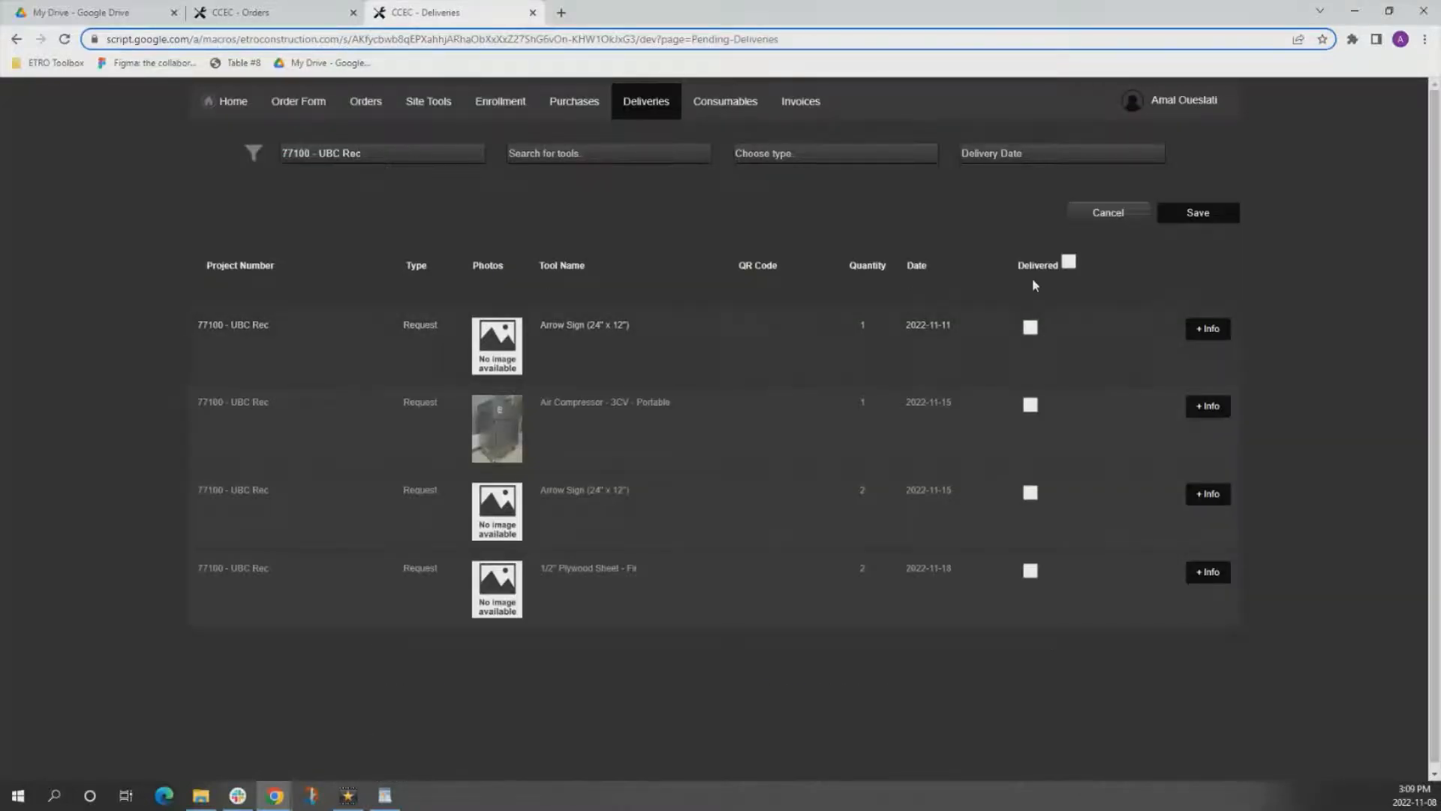
{"action": "left_click", "coordinate": [1069, 263]}
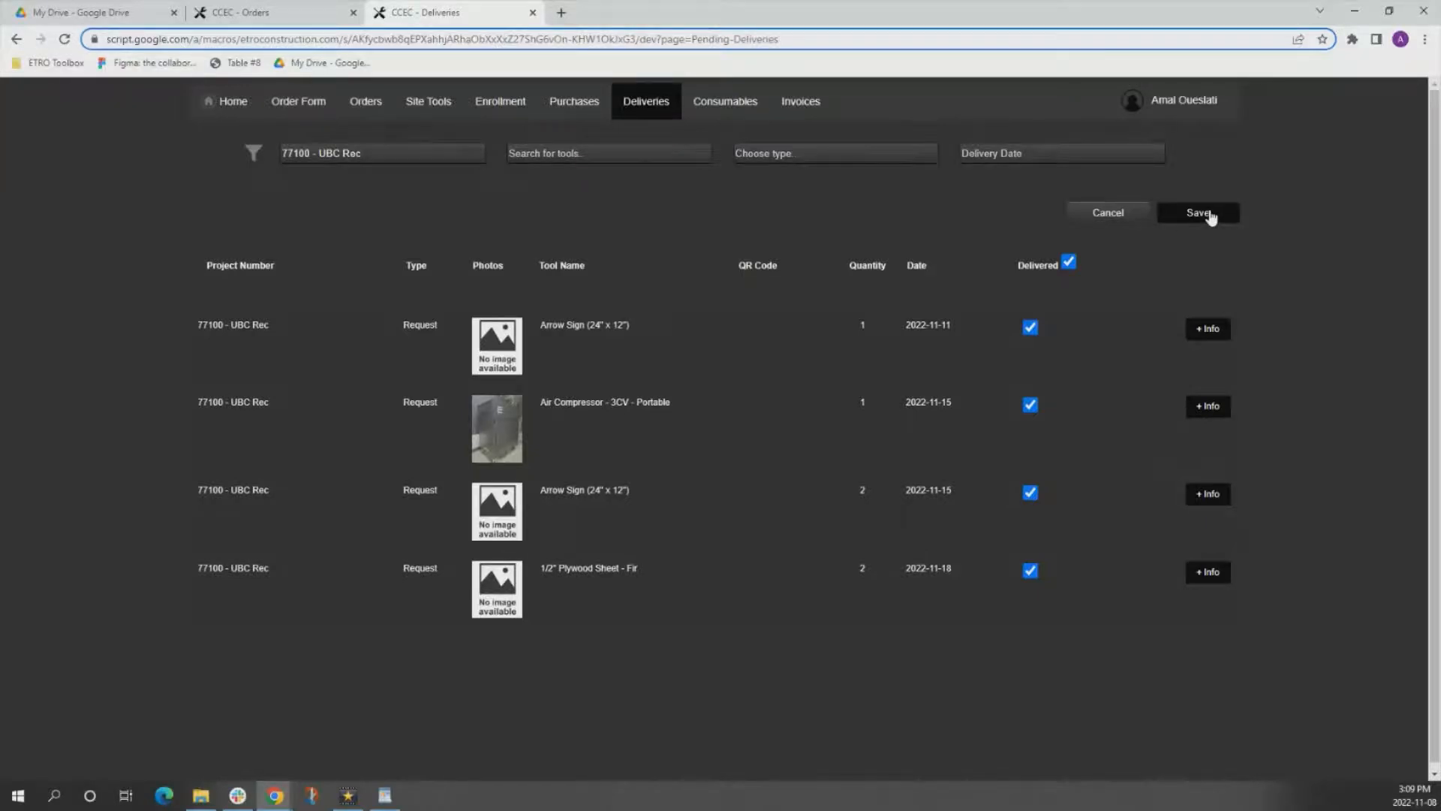
{"action": "left_click", "coordinate": [1211, 216]}
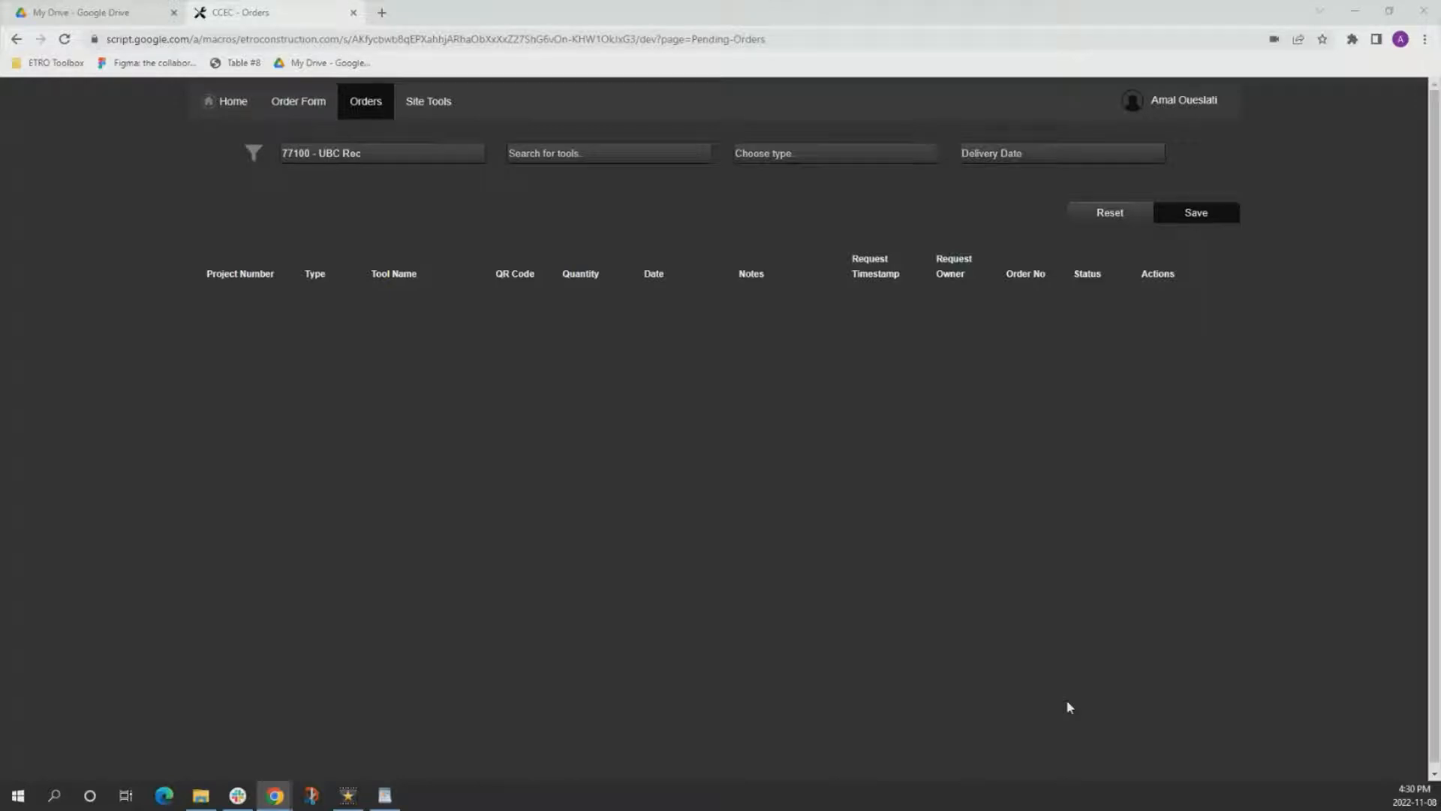
Filter the Site Tools page to 77100 - UBC Rec and mark the Air Compressor - 3CV - Portable for return.
{"action": "left_click", "coordinate": [434, 114]}
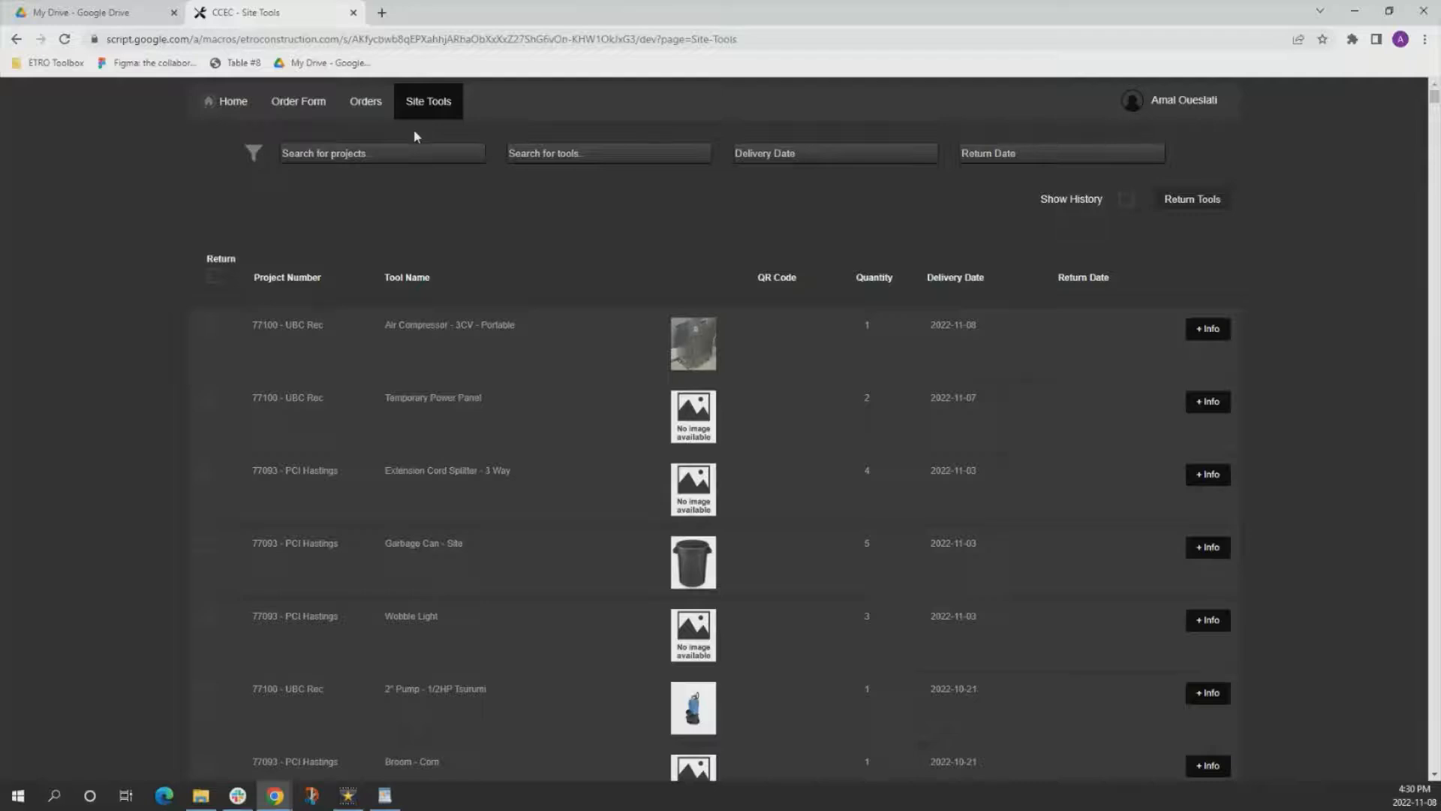
{"action": "left_click", "coordinate": [387, 151]}
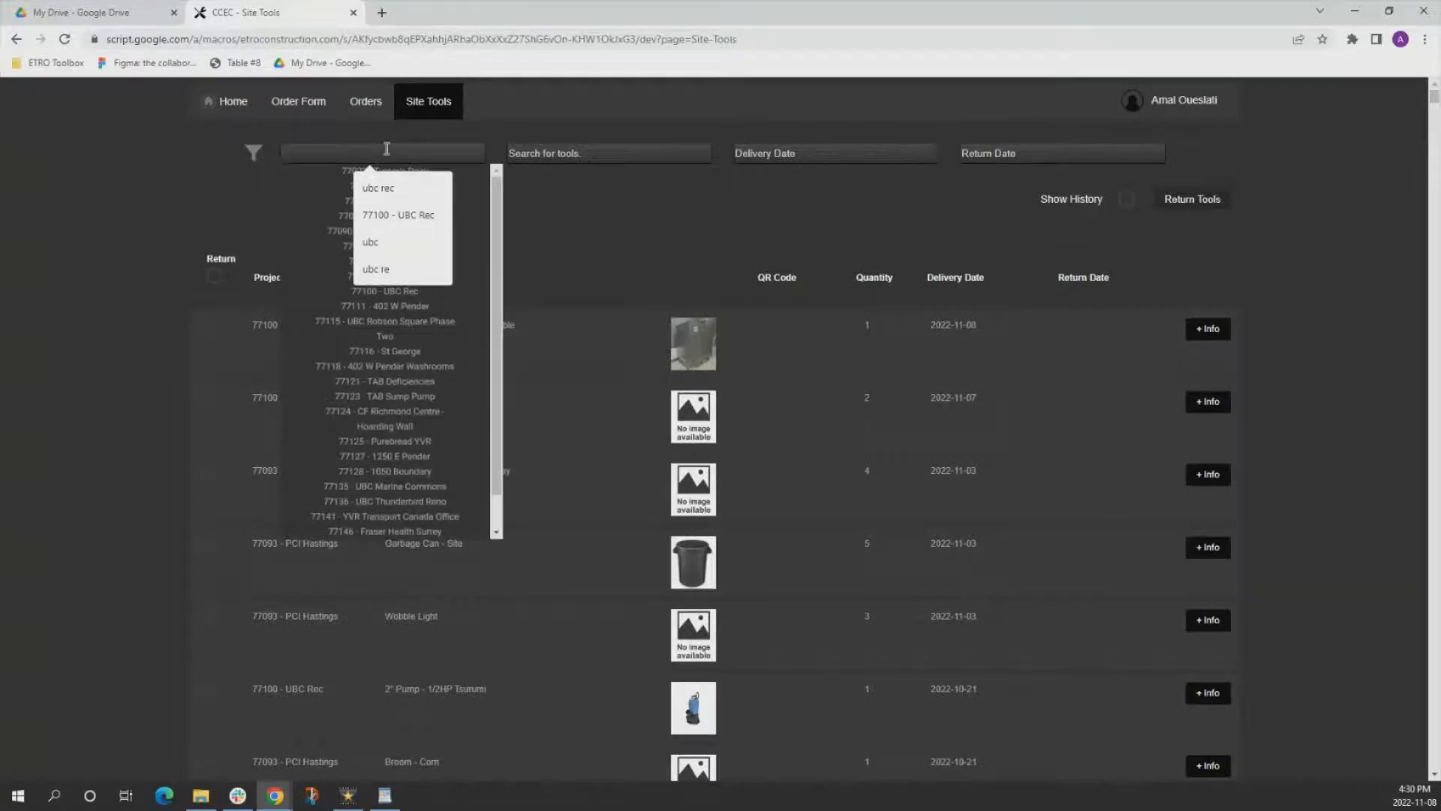
{"action": "type", "text": "ubc rec"}
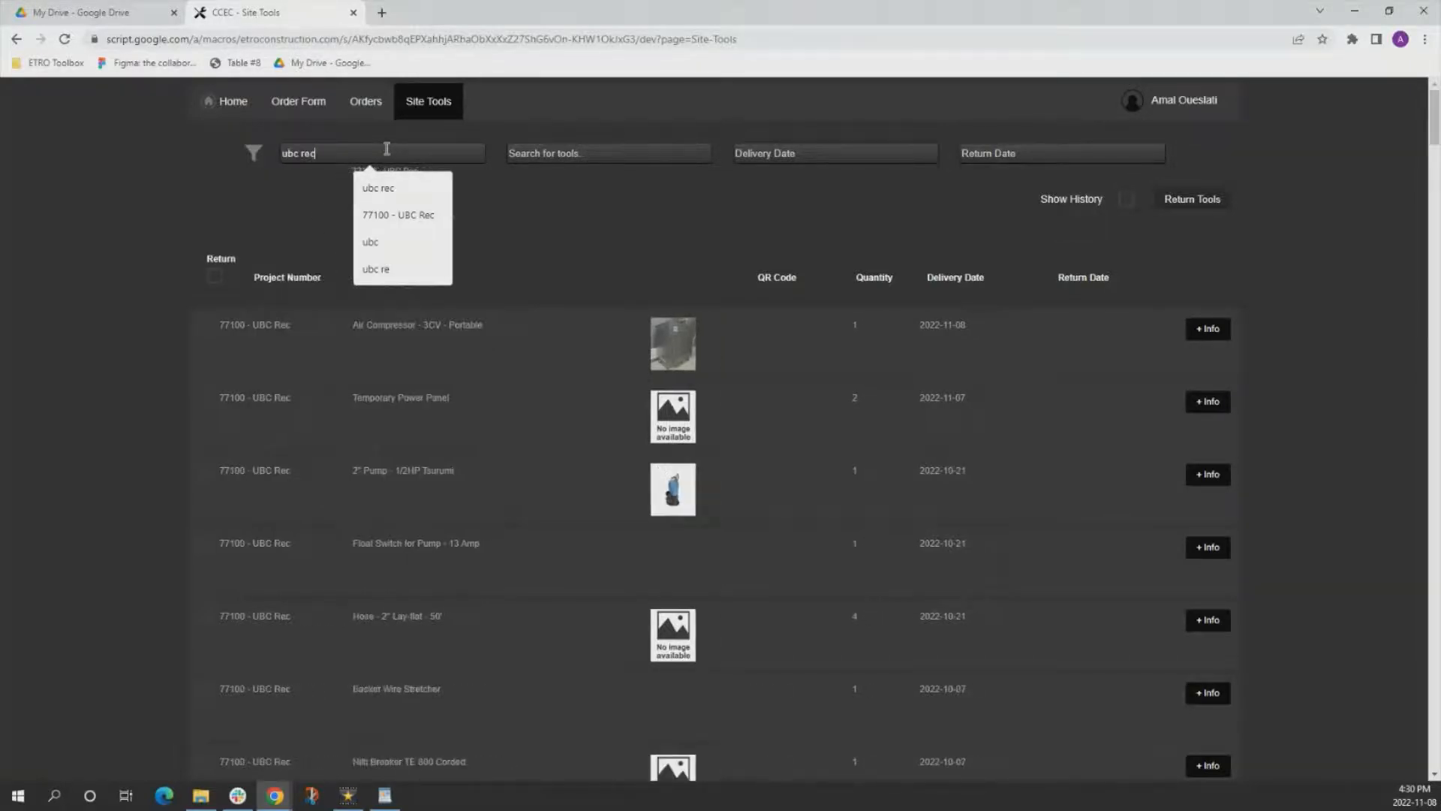
{"action": "left_click", "coordinate": [376, 215]}
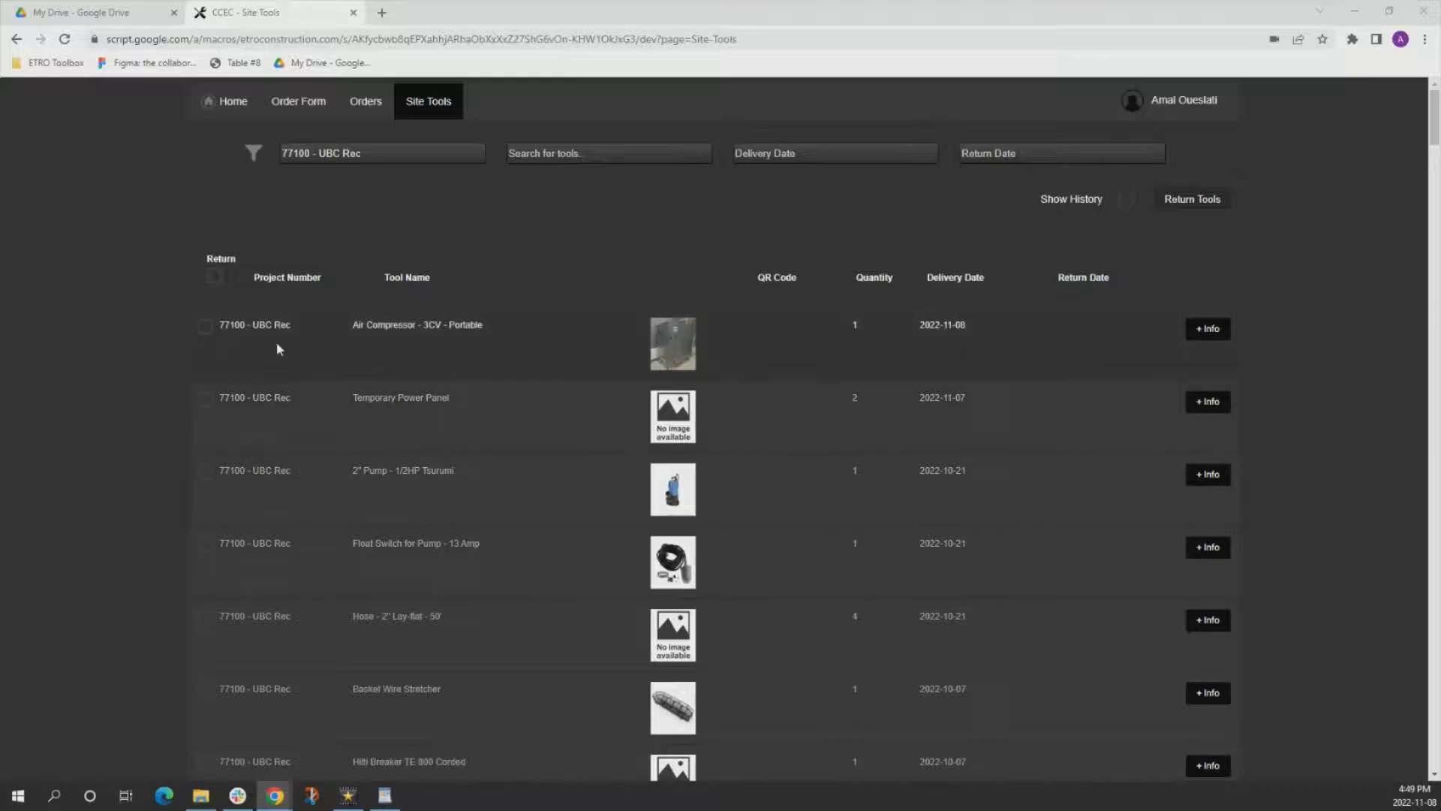
{"action": "left_click", "coordinate": [205, 327]}
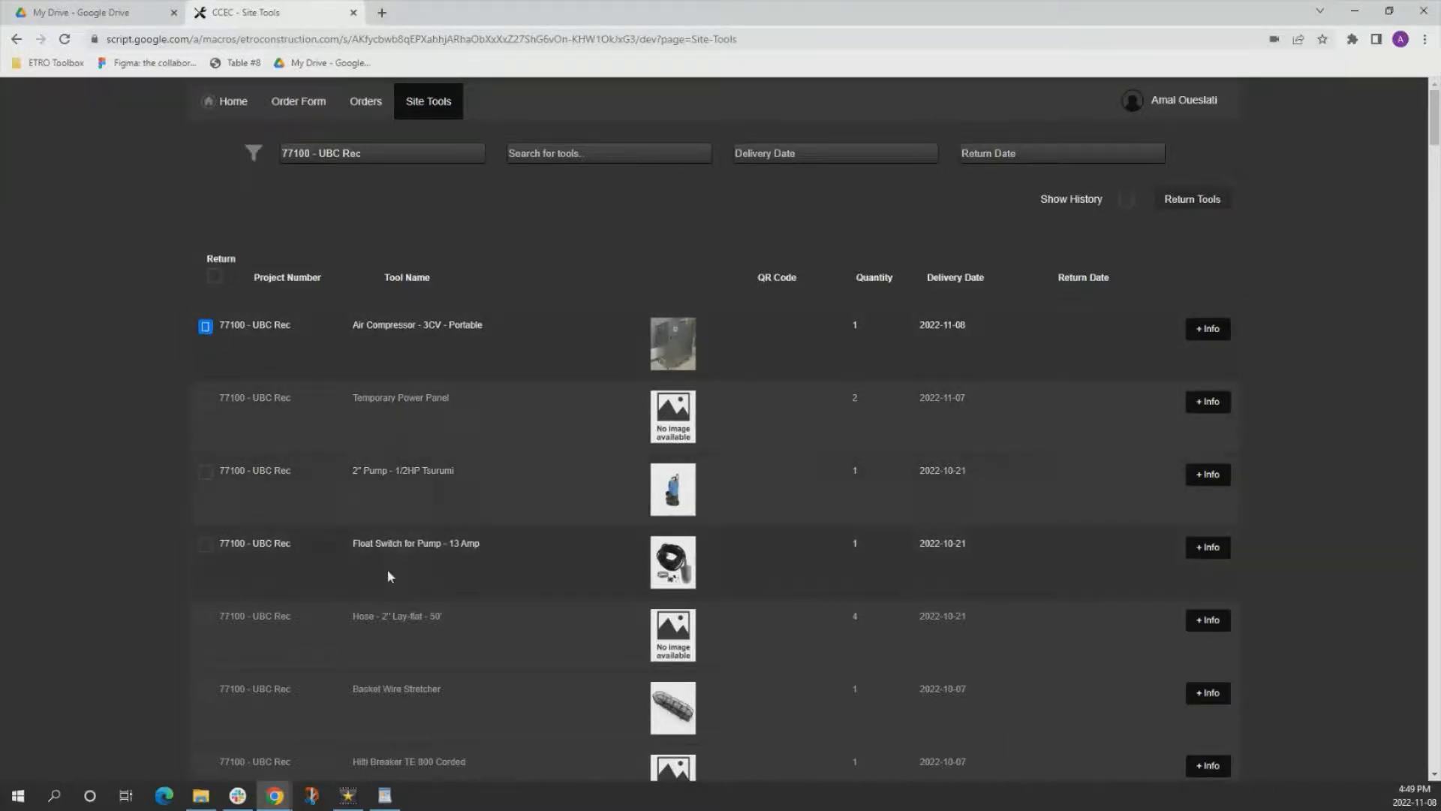
Select the Safety Blanket for return, try changing its quantity to 5 and then to a higher value in its details, and close them.
{"action": "scroll", "coordinate": [391, 638], "scroll_direction": "down", "scroll_amount": 4}
{"action": "scroll", "coordinate": [394, 687], "scroll_direction": "down", "scroll_amount": 2}
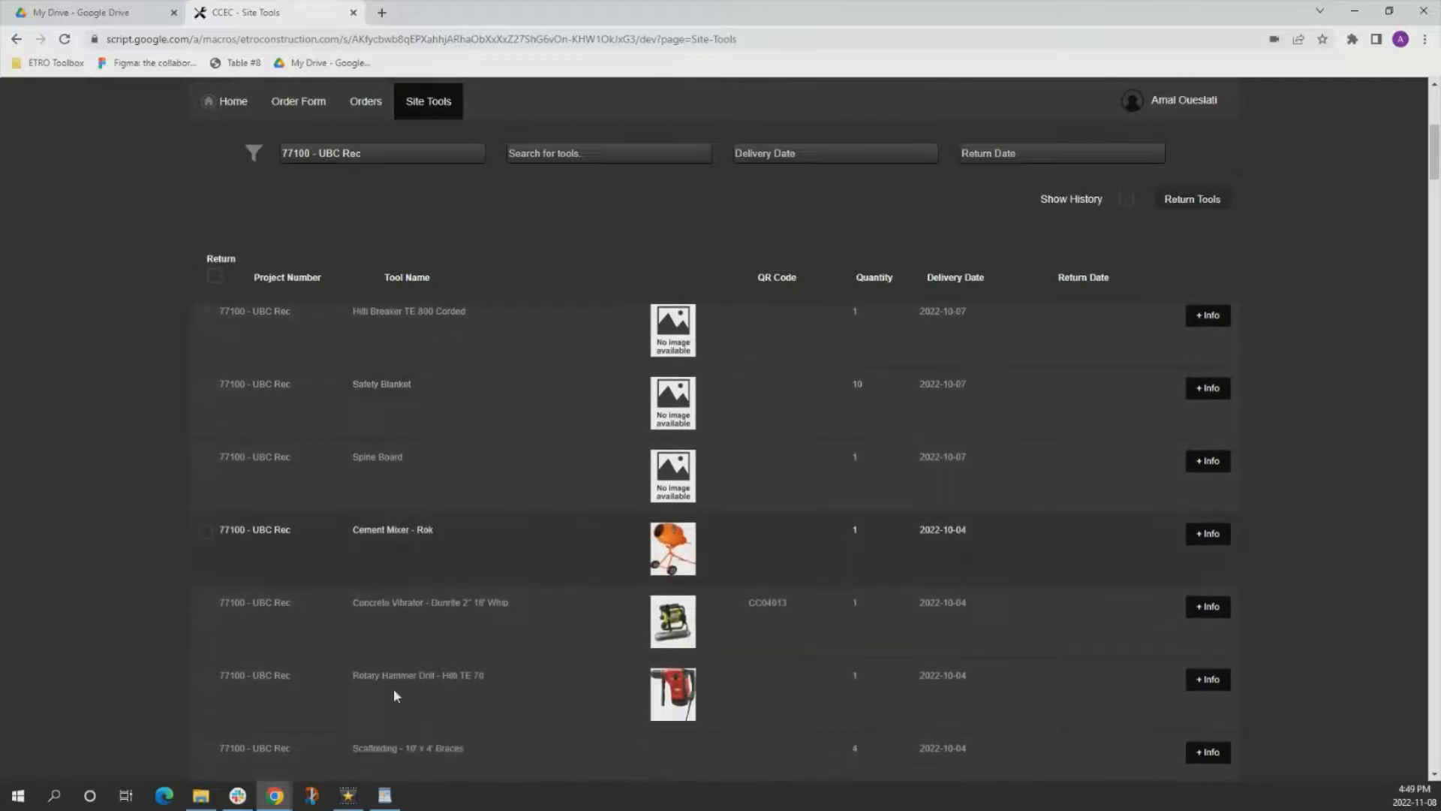
{"action": "scroll", "coordinate": [395, 688], "scroll_direction": "up", "scroll_amount": 6}
{"action": "scroll", "coordinate": [395, 689], "scroll_direction": "down", "scroll_amount": 3}
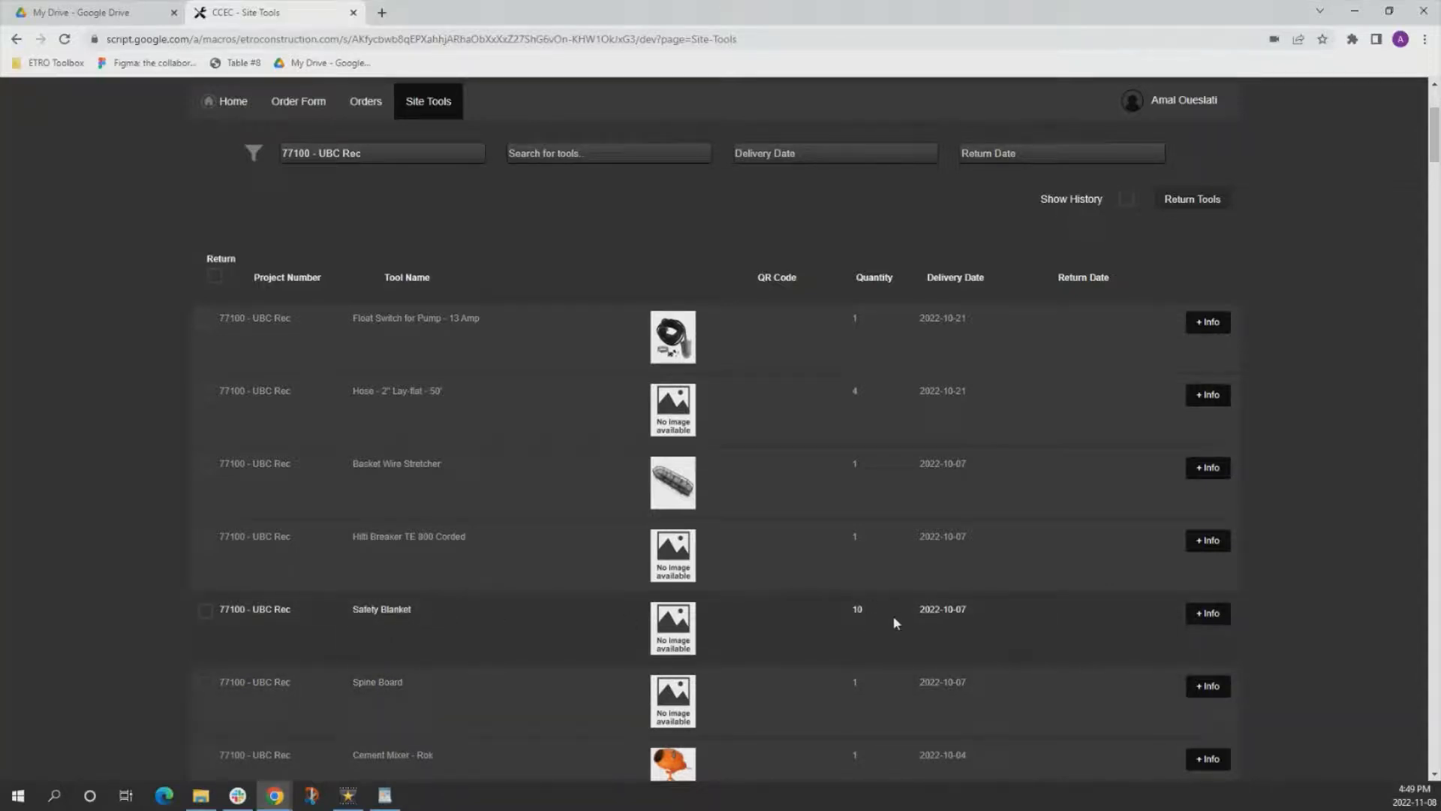
{"action": "left_click", "coordinate": [205, 612]}
{"action": "left_click", "coordinate": [1209, 617]}
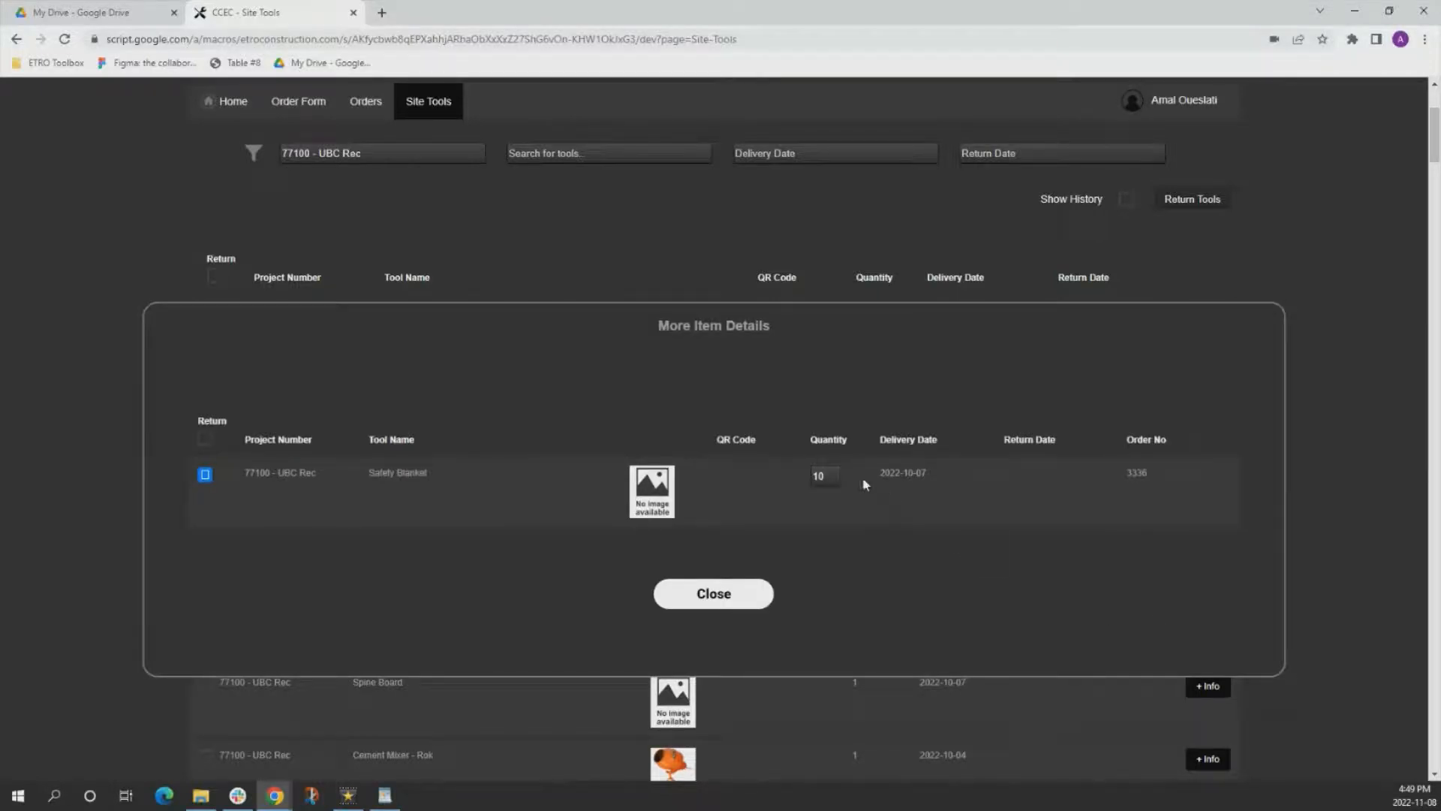
{"action": "left_click", "coordinate": [820, 473]}
{"action": "key", "text": "BackSpace"}
{"action": "key", "text": "BackSpace"}
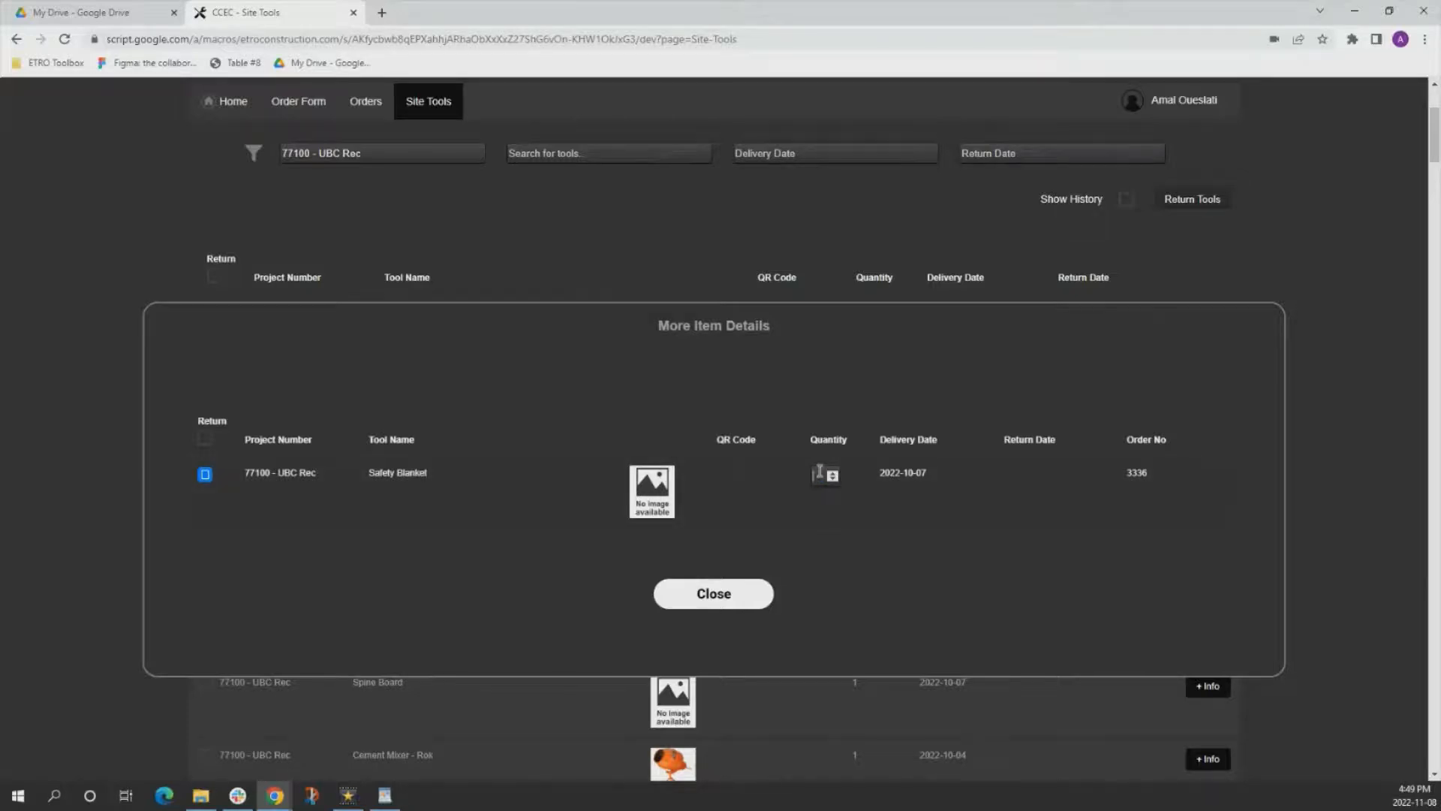
{"action": "type", "text": "5"}
{"action": "type", "text": "1"}
{"action": "type", "text": "1"}
{"action": "left_click", "coordinate": [915, 593]}
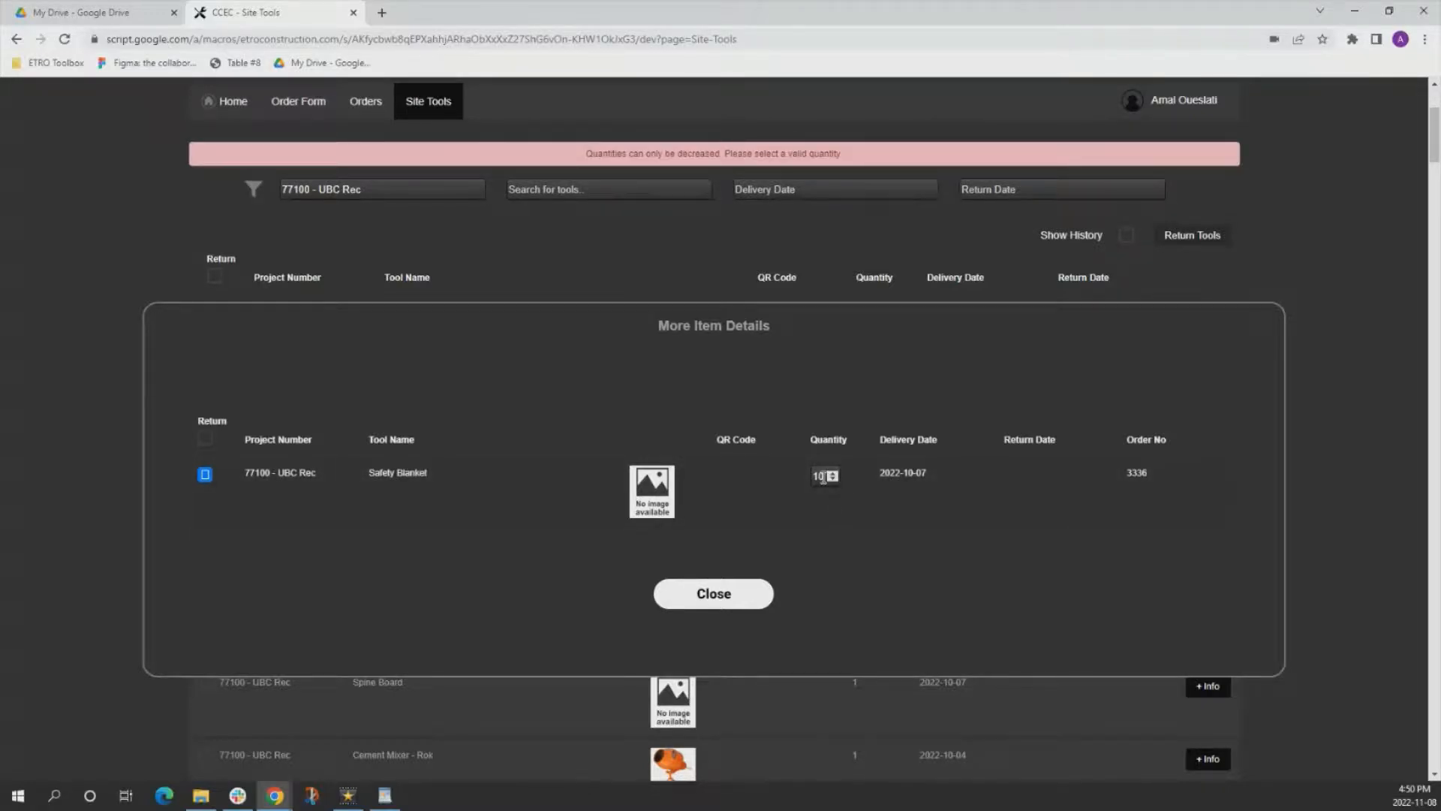
{"action": "left_click", "coordinate": [740, 610]}
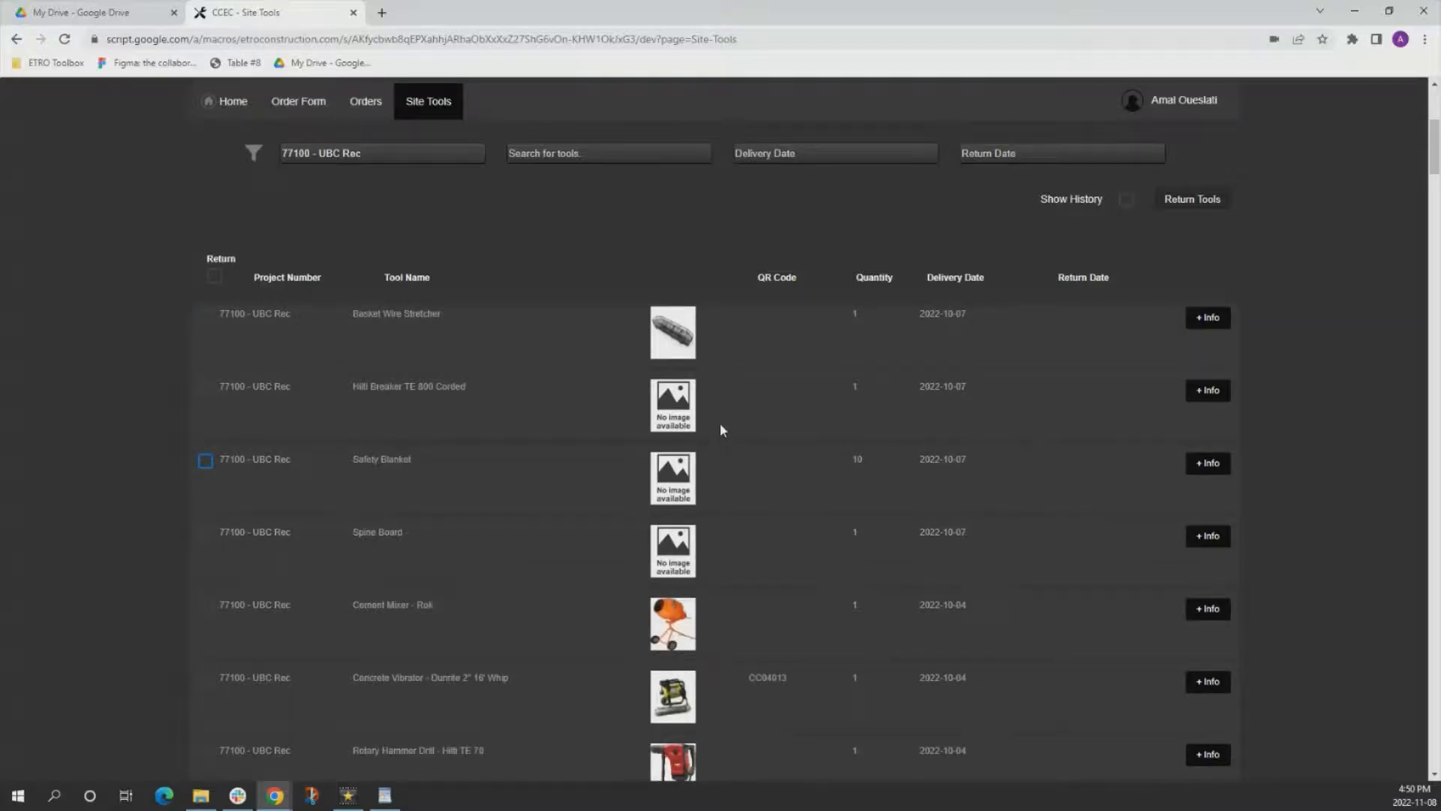
Submit the air compressor's return, then mark it as delivered on the Deliveries page and save.
{"action": "left_click", "coordinate": [1188, 201]}
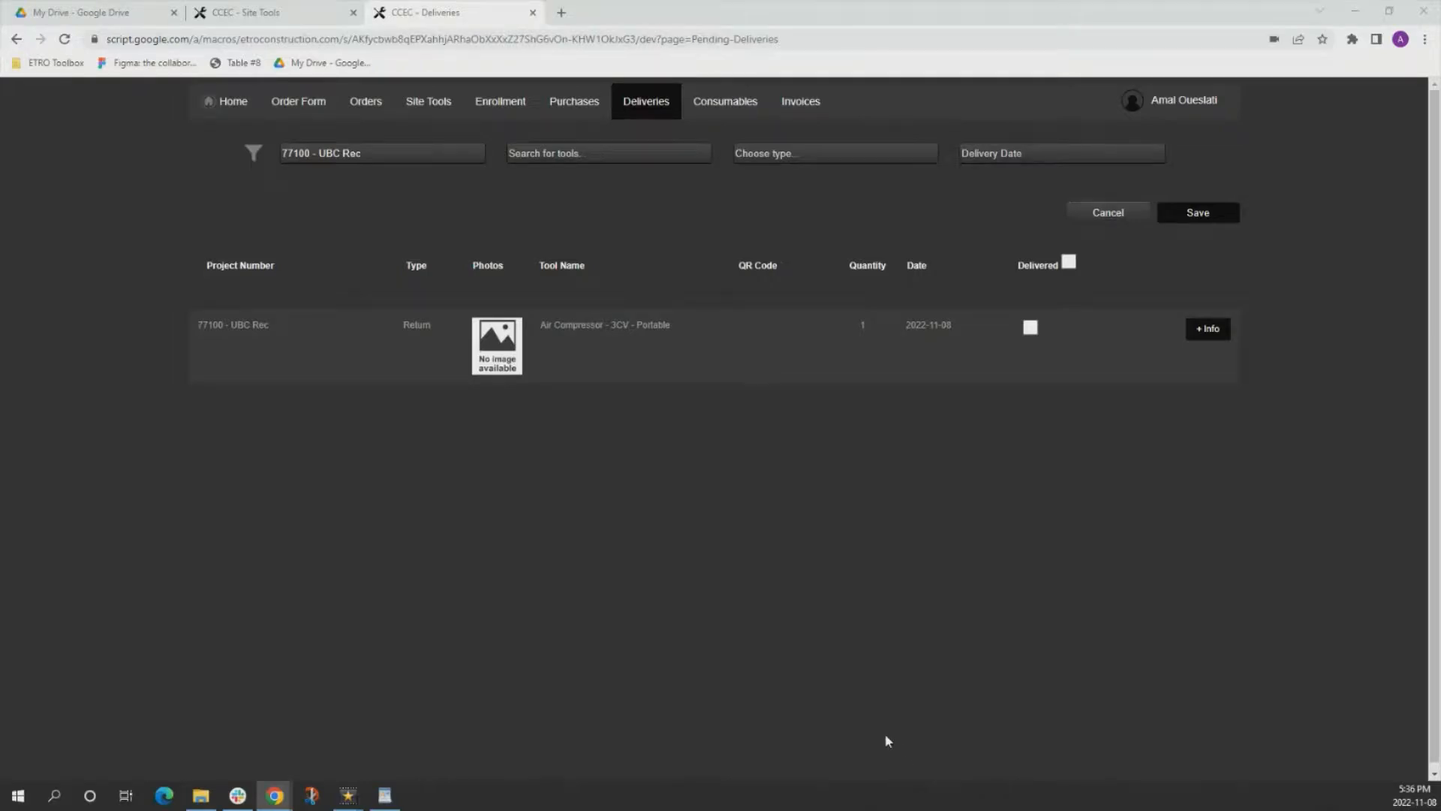
{"action": "left_click", "coordinate": [1031, 328]}
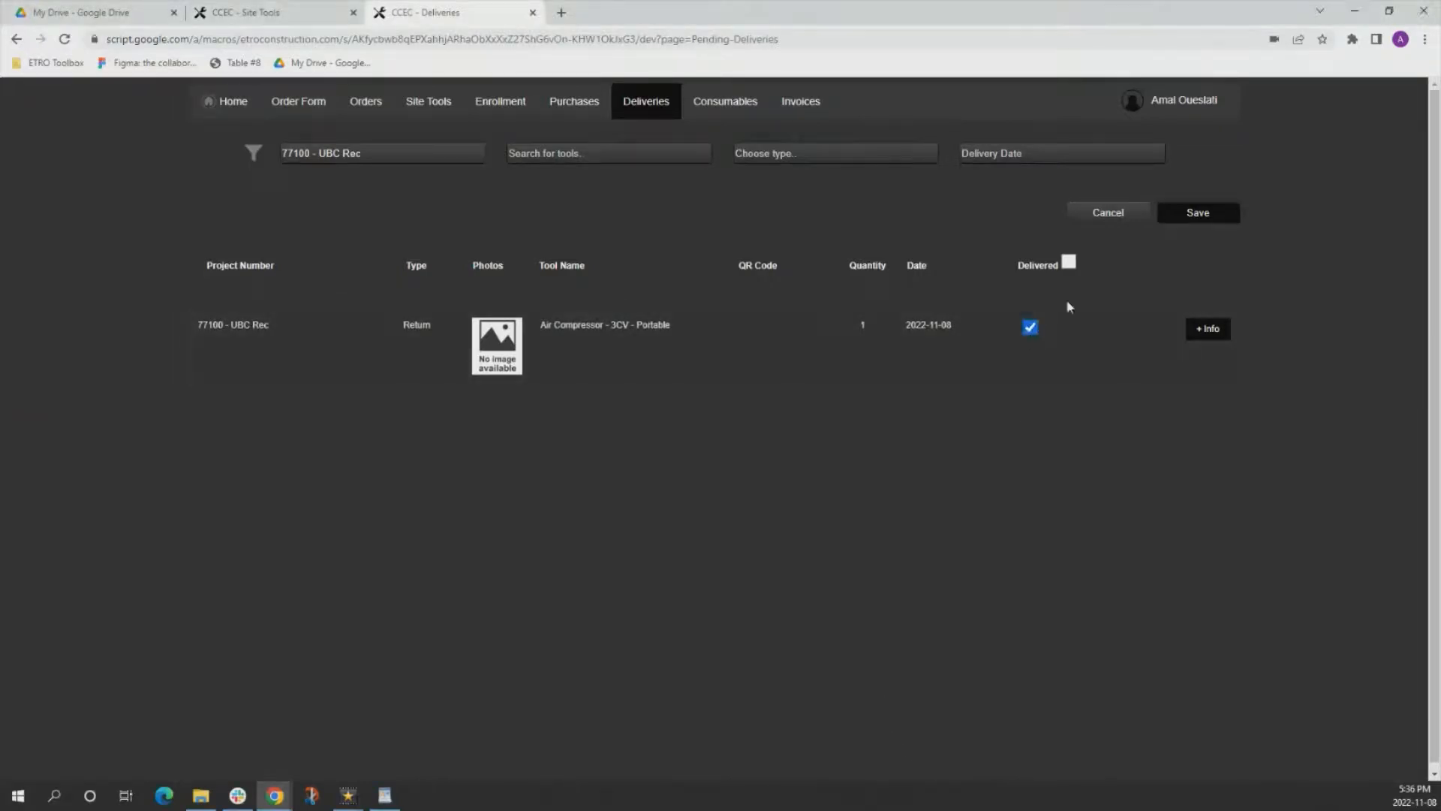
{"action": "left_click", "coordinate": [1196, 216]}
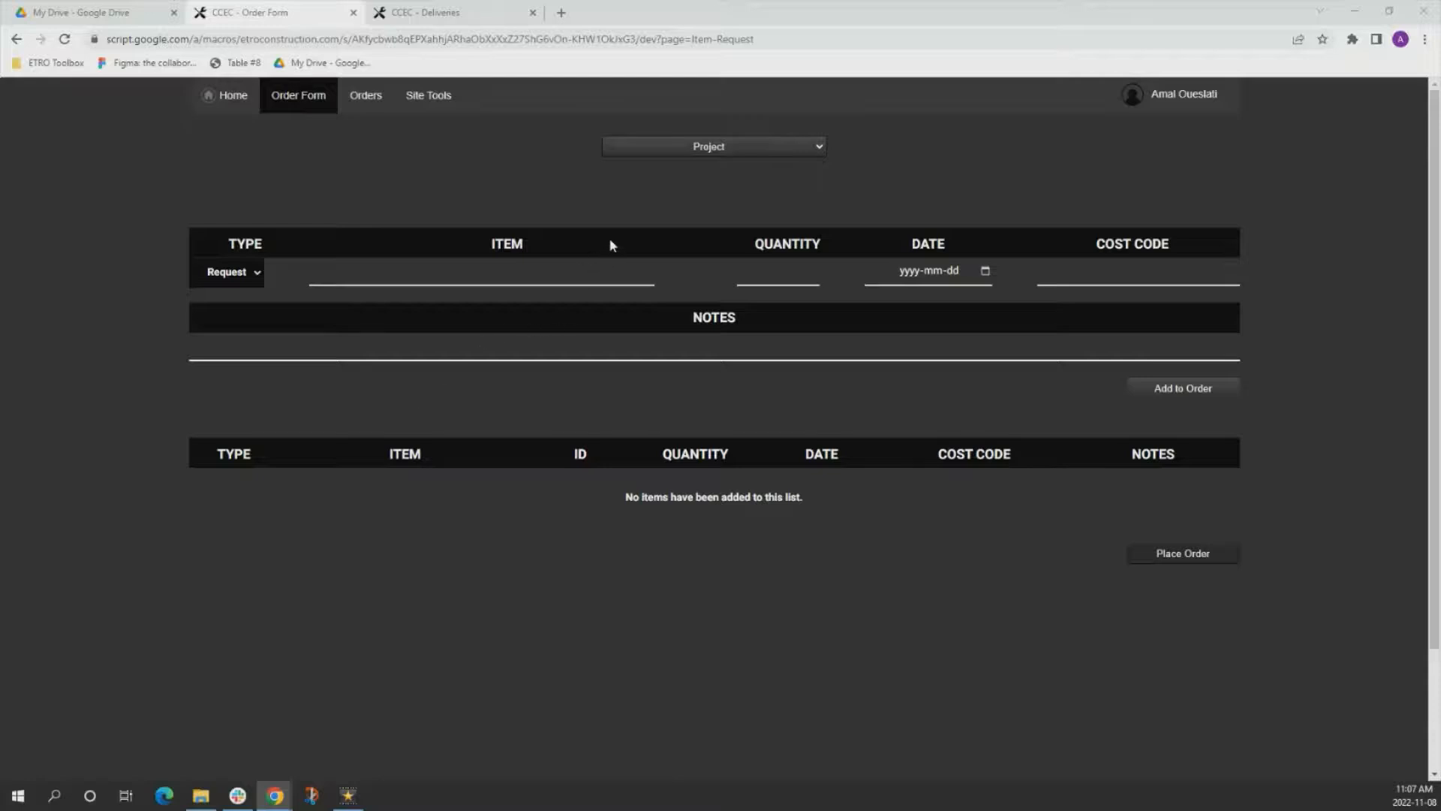
In the order form, choose project 77100 - UBC Rec and set the entry type to Return.
{"action": "left_click", "coordinate": [647, 148]}
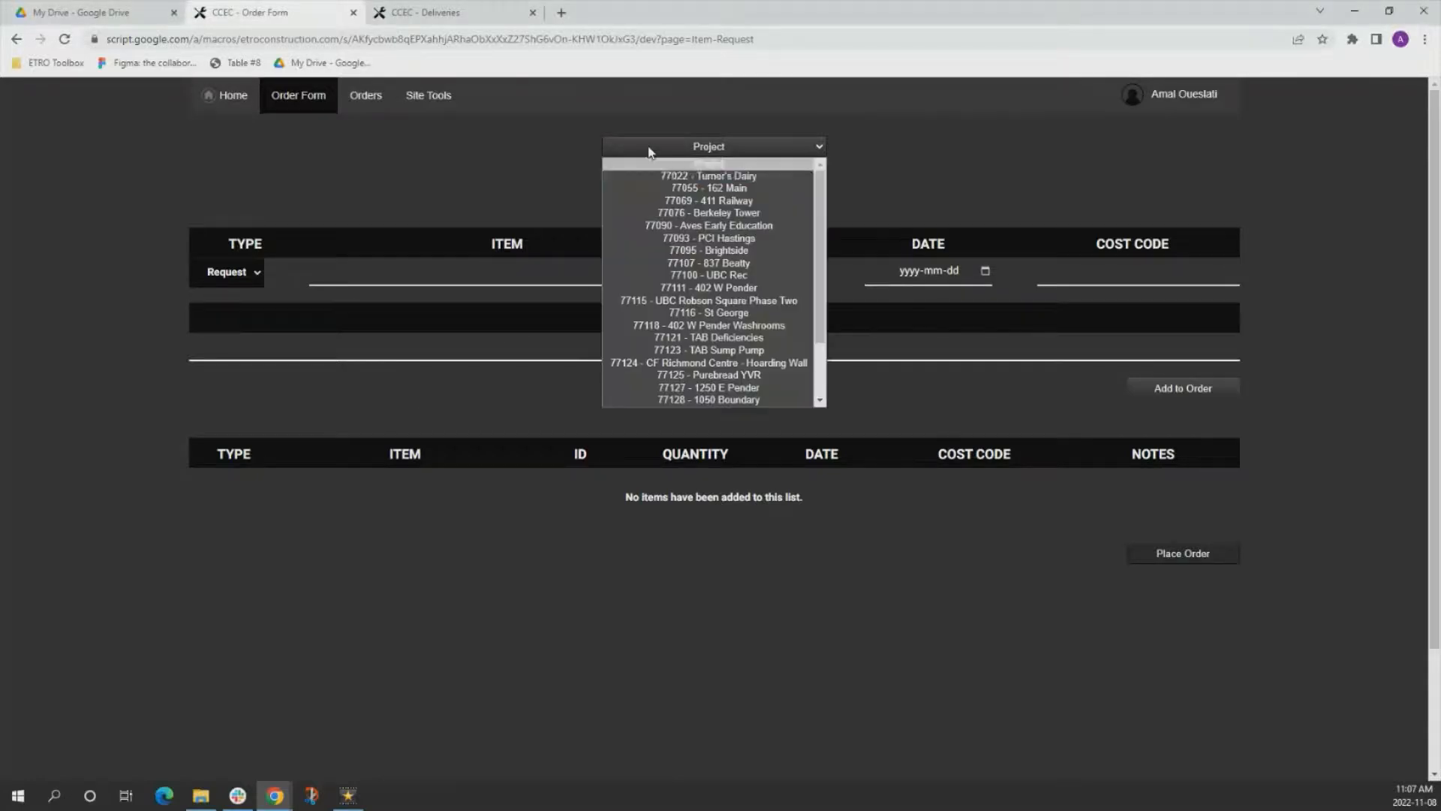
{"action": "left_click", "coordinate": [720, 276]}
{"action": "left_click", "coordinate": [238, 273]}
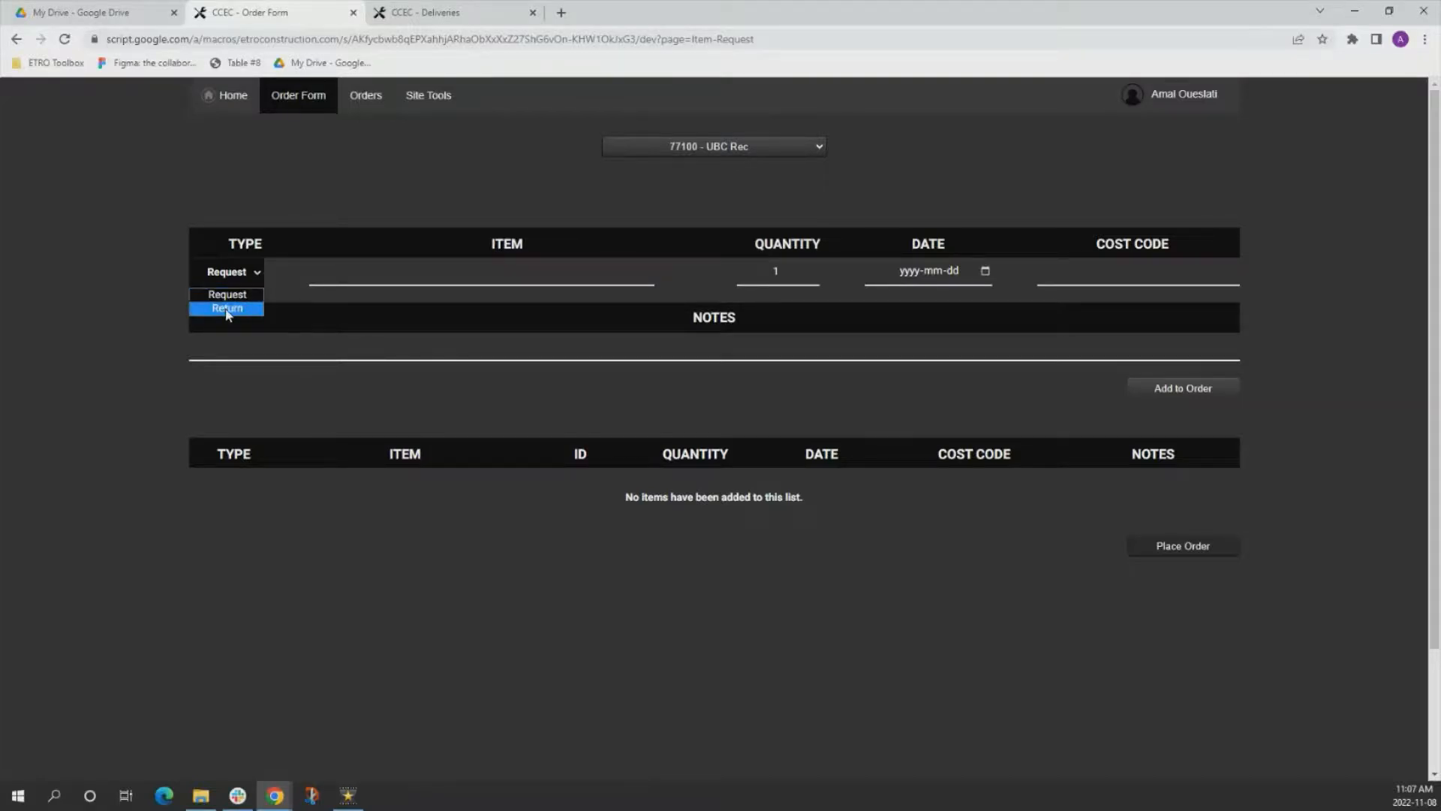
{"action": "left_click", "coordinate": [227, 308]}
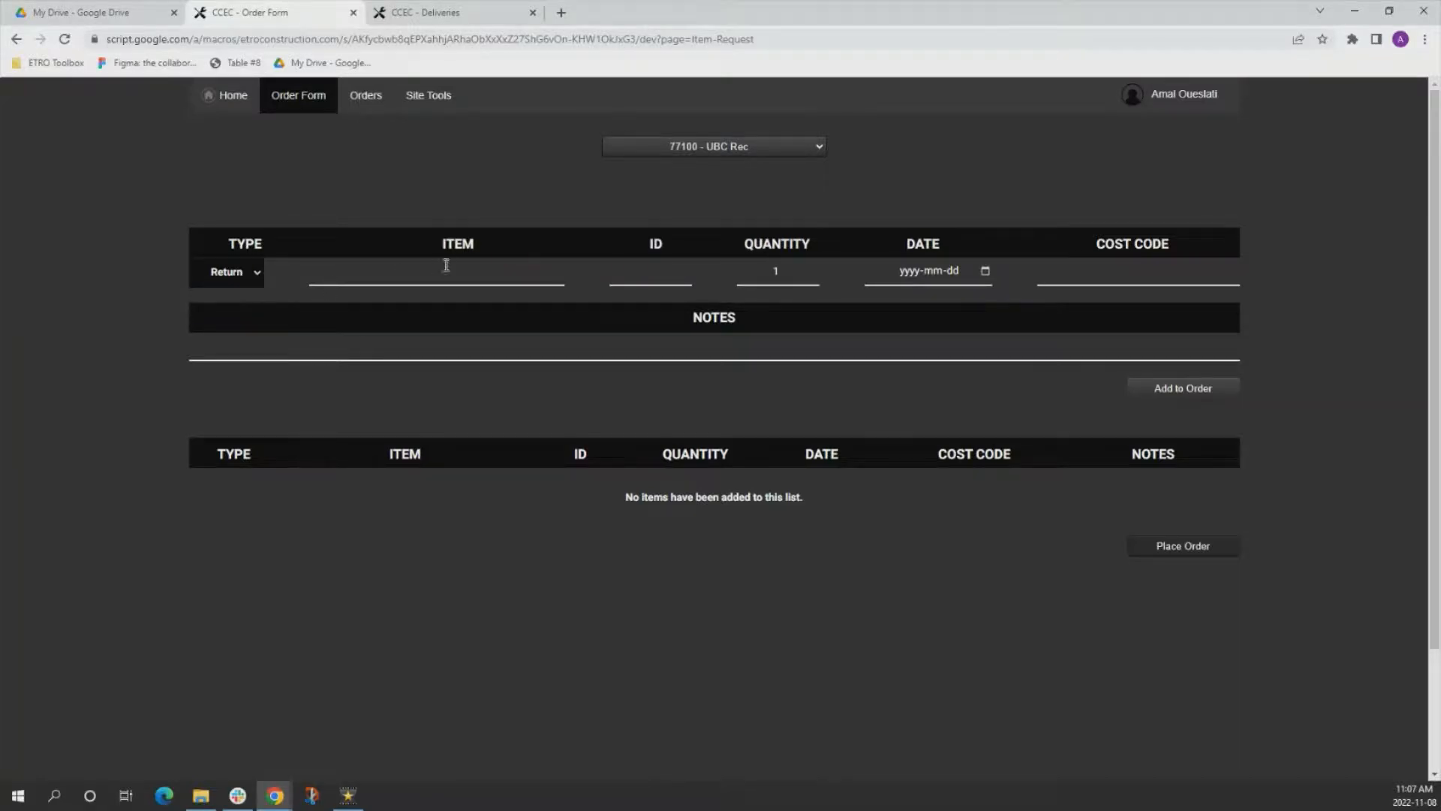
Choose Sawhorse- 3' Aluminum Sawhorse with ID CC01066 as the item being returned.
{"action": "right_click", "coordinate": [384, 274]}
{"action": "left_click", "coordinate": [383, 273]}
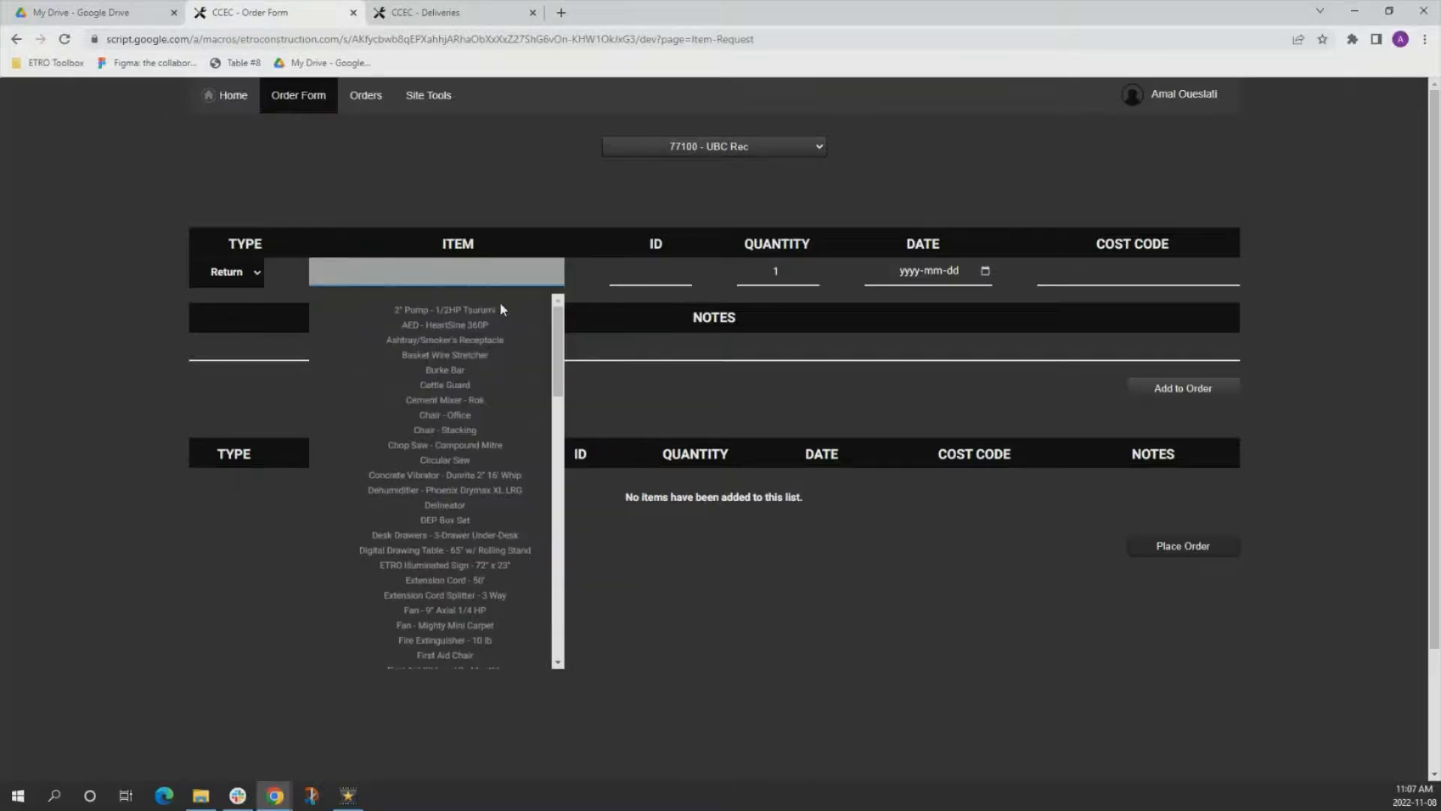
{"action": "left_click_drag", "start_coordinate": [558, 342], "coordinate": [536, 321]}
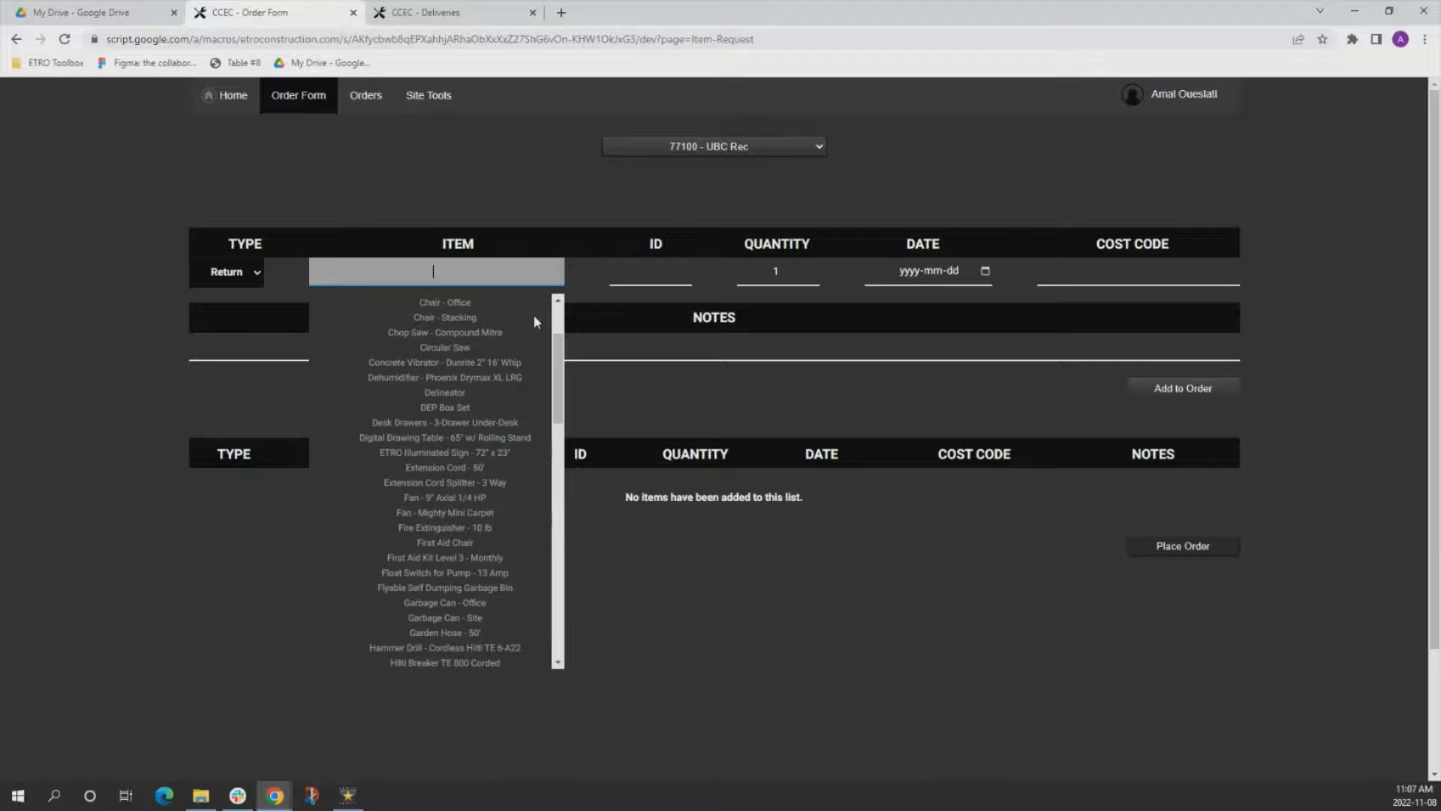
{"action": "type", "text": "sawho"}
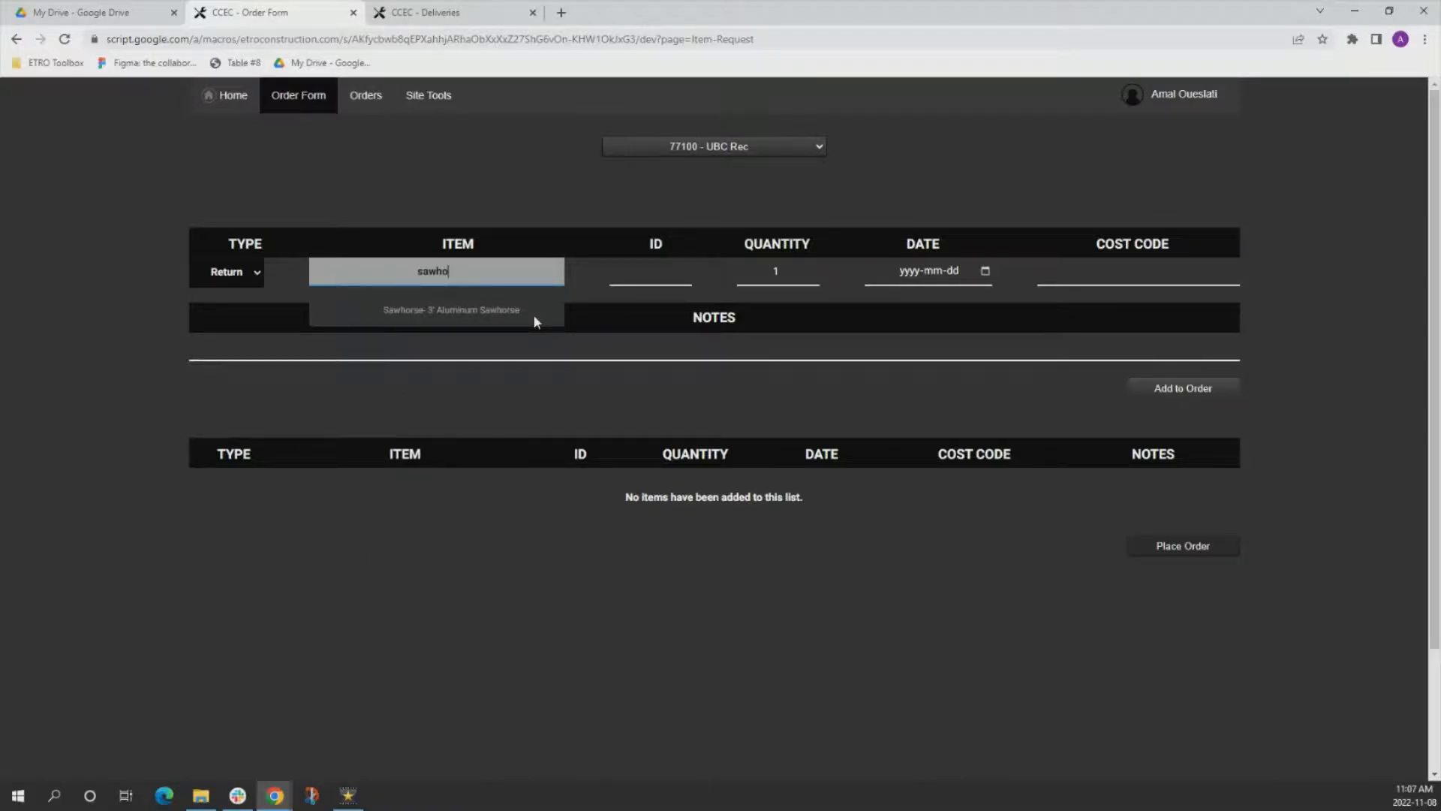
{"action": "left_click", "coordinate": [449, 310]}
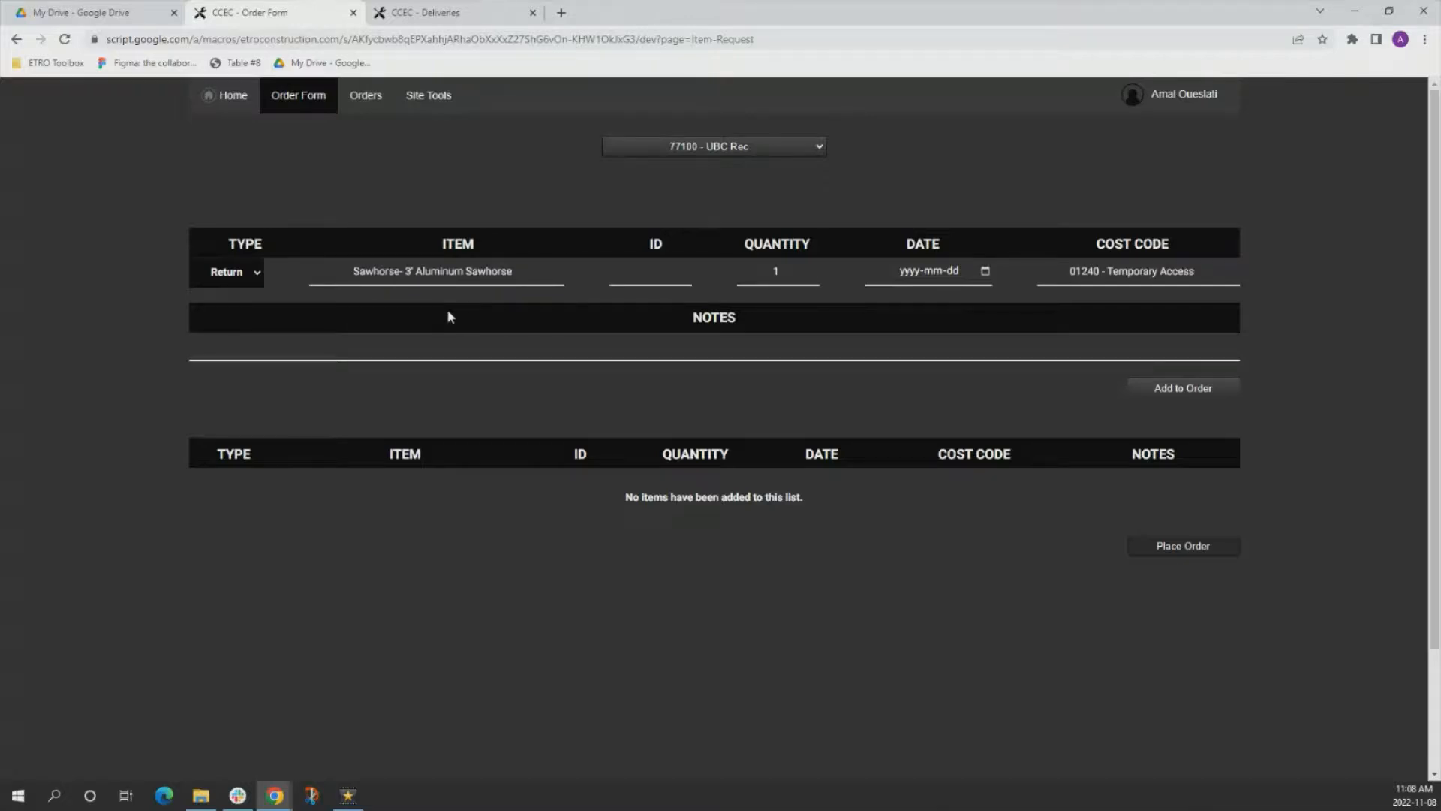
{"action": "left_click", "coordinate": [638, 276]}
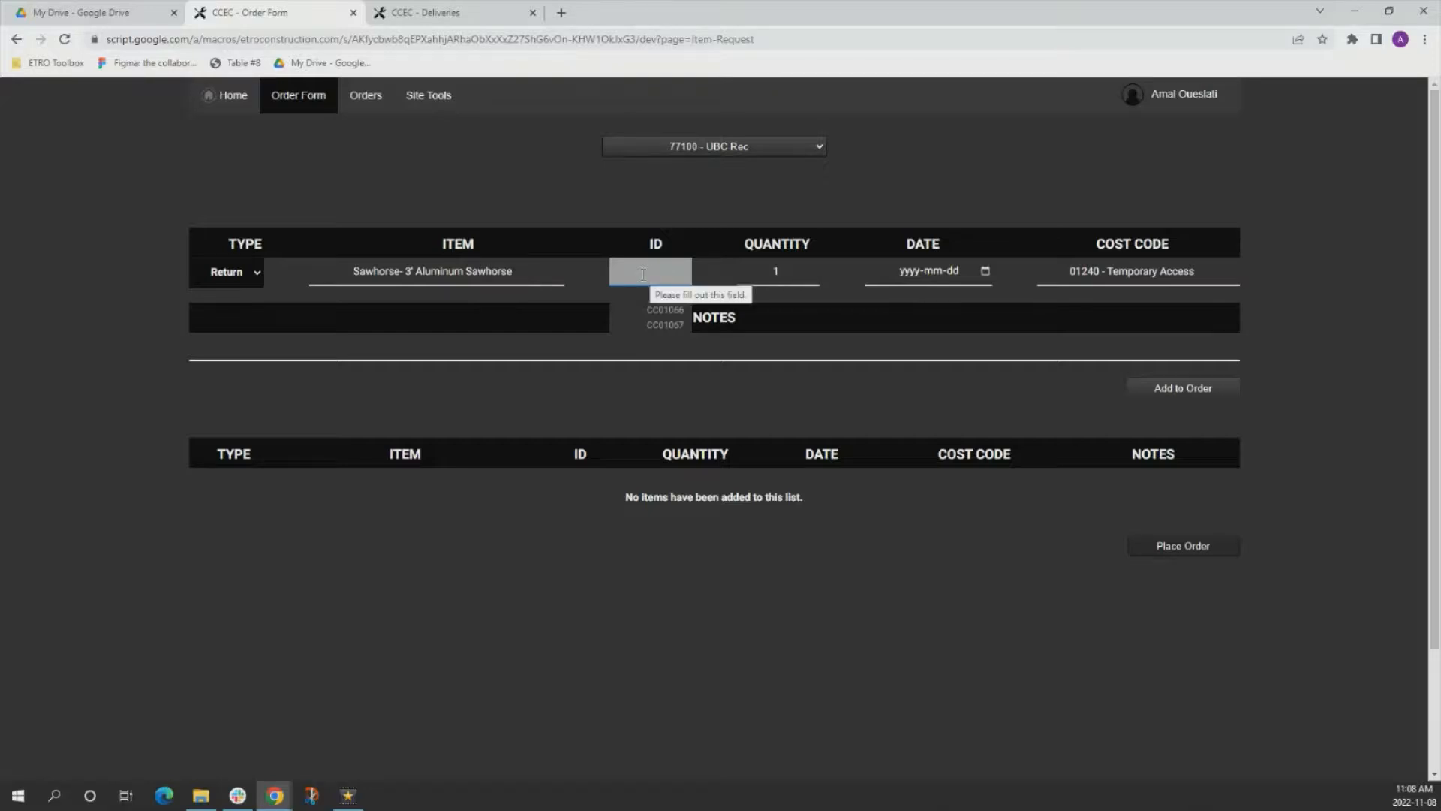
{"action": "left_click", "coordinate": [653, 310]}
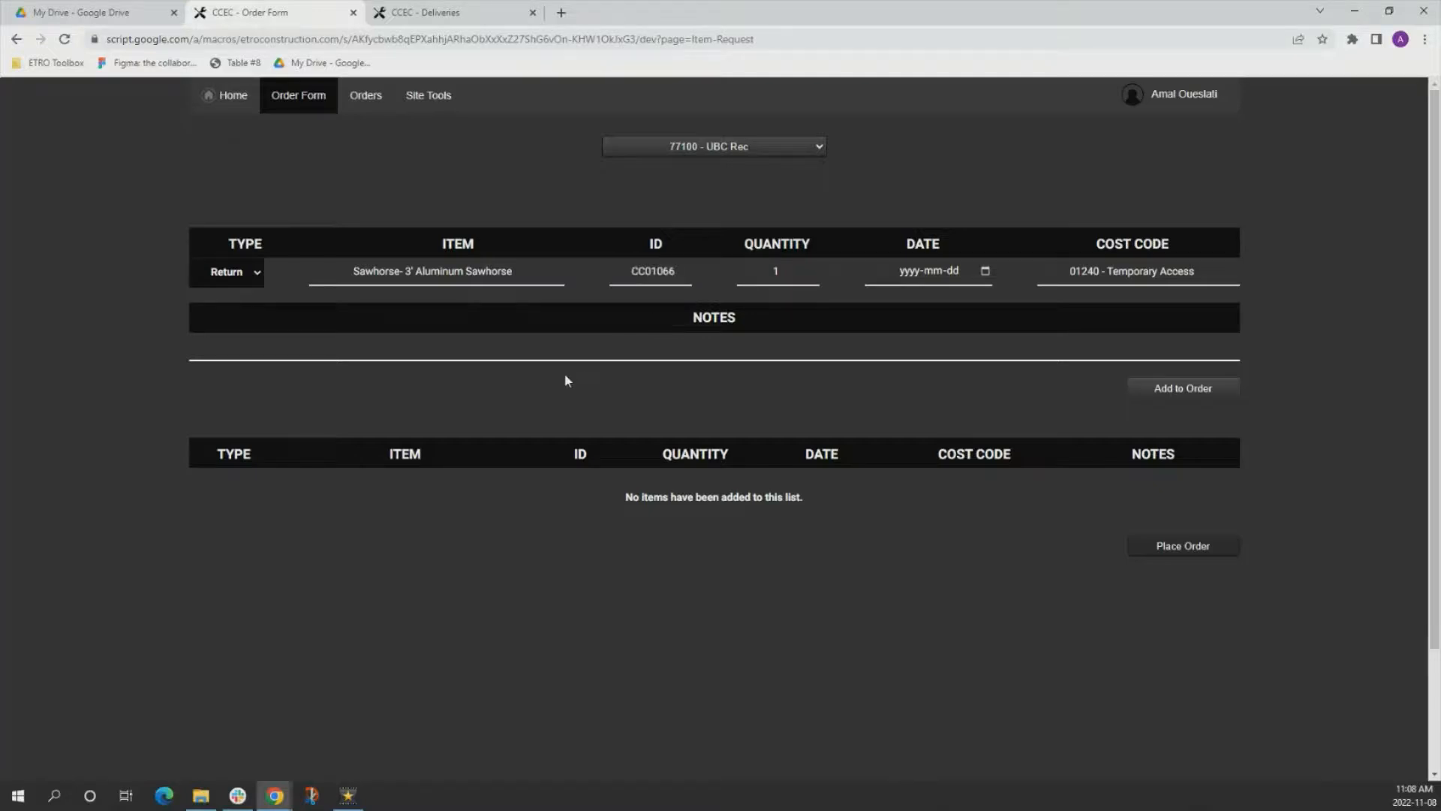
Set the return date to 2022-11-11, add the sawhorse to the order, and place the order.
{"action": "left_click", "coordinate": [985, 272]}
{"action": "left_click", "coordinate": [937, 318]}
{"action": "left_click", "coordinate": [975, 348]}
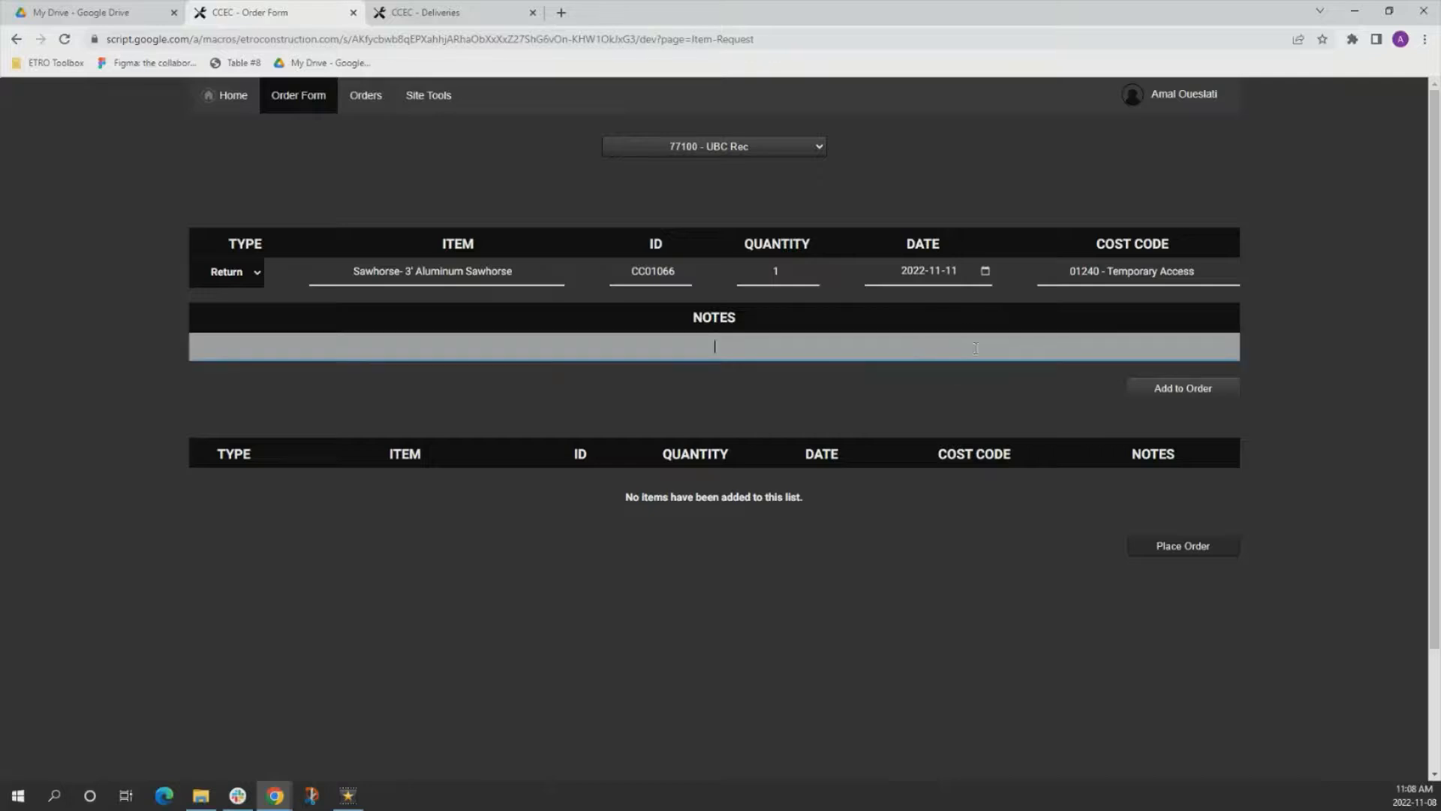
{"action": "left_click", "coordinate": [1215, 392]}
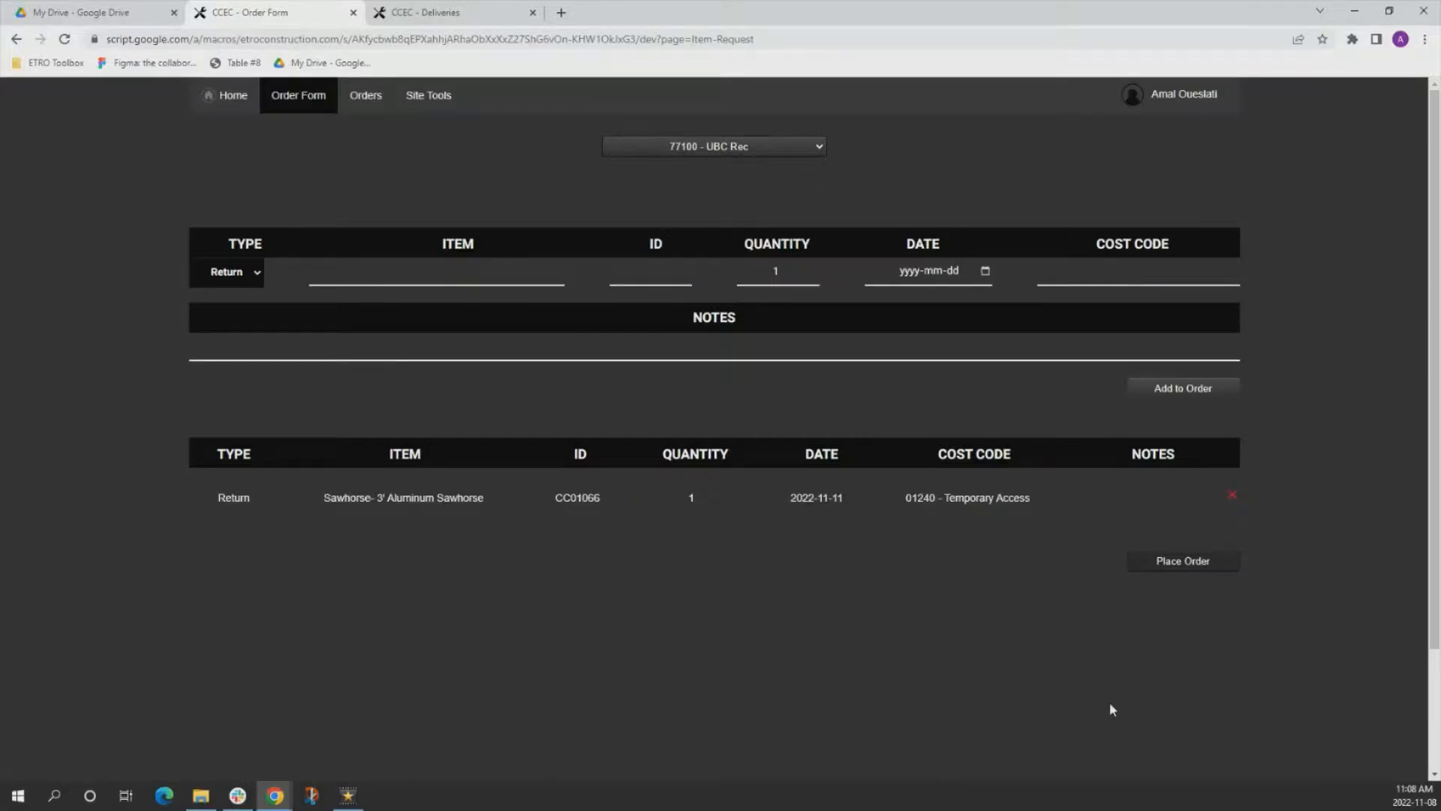
{"action": "left_click", "coordinate": [1182, 562]}
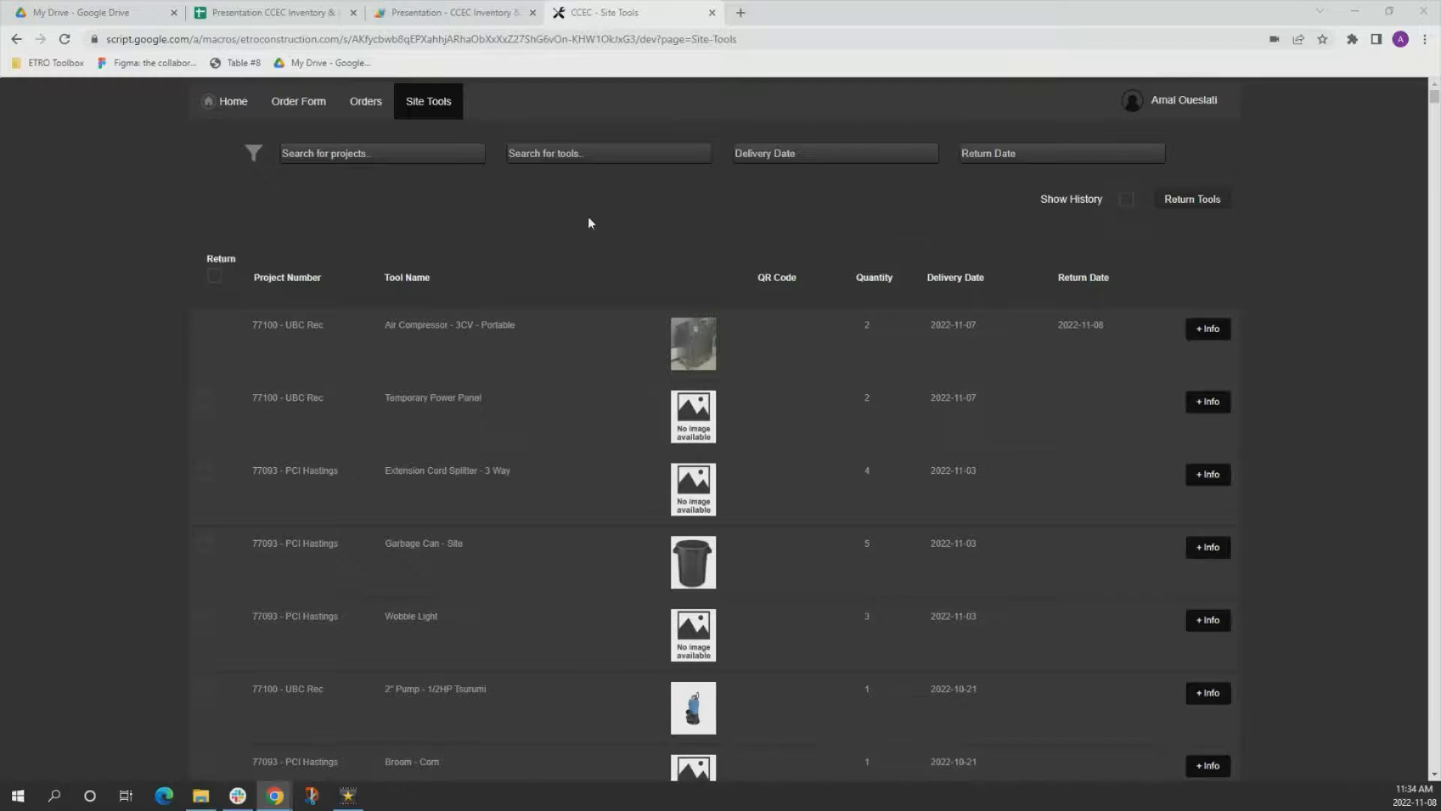
Search the tools on the Site Tools page for "sawhor" to check the sawhorses' delivery and return dates.
{"action": "left_click", "coordinate": [610, 153]}
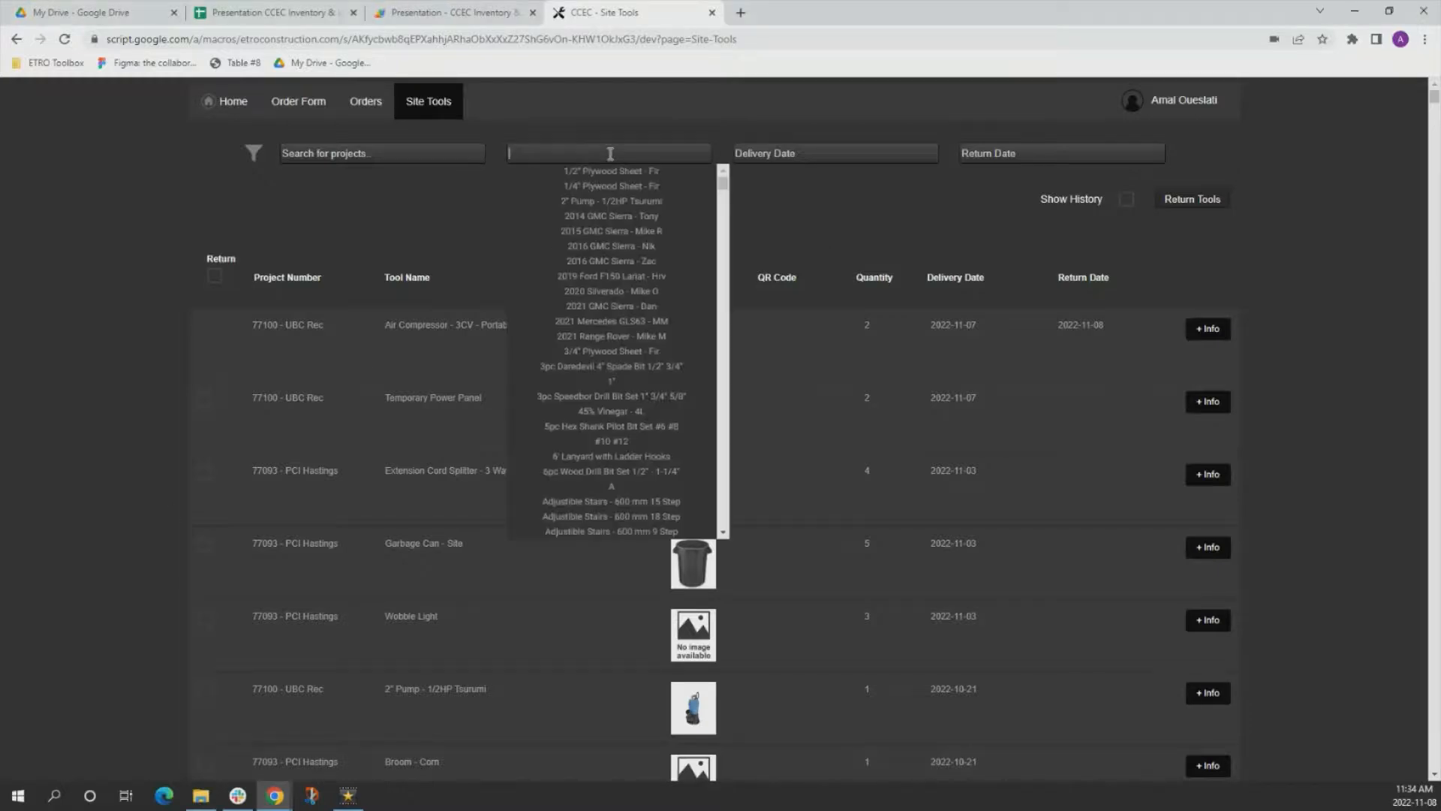
{"action": "type", "text": "s"}
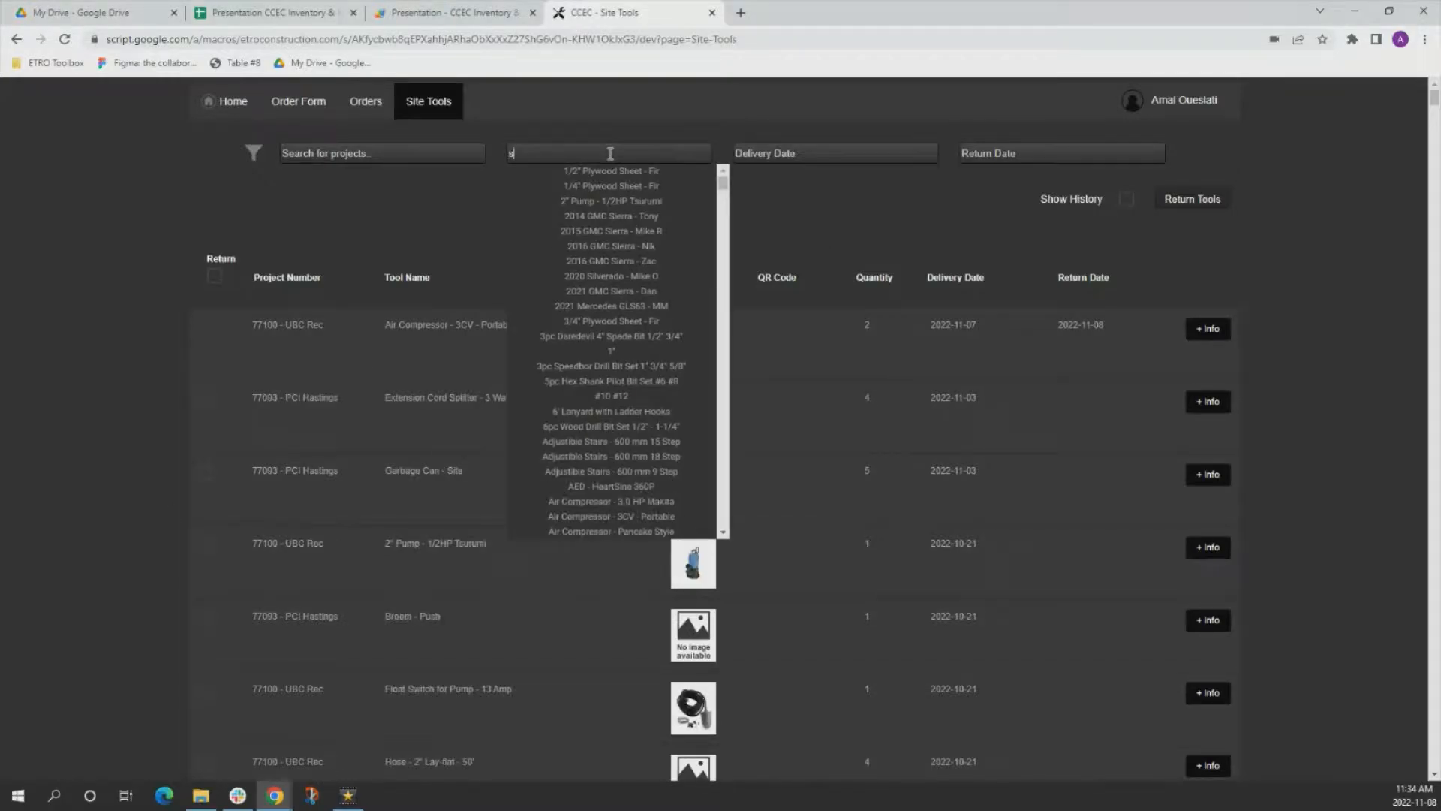
{"action": "type", "text": "awhor"}
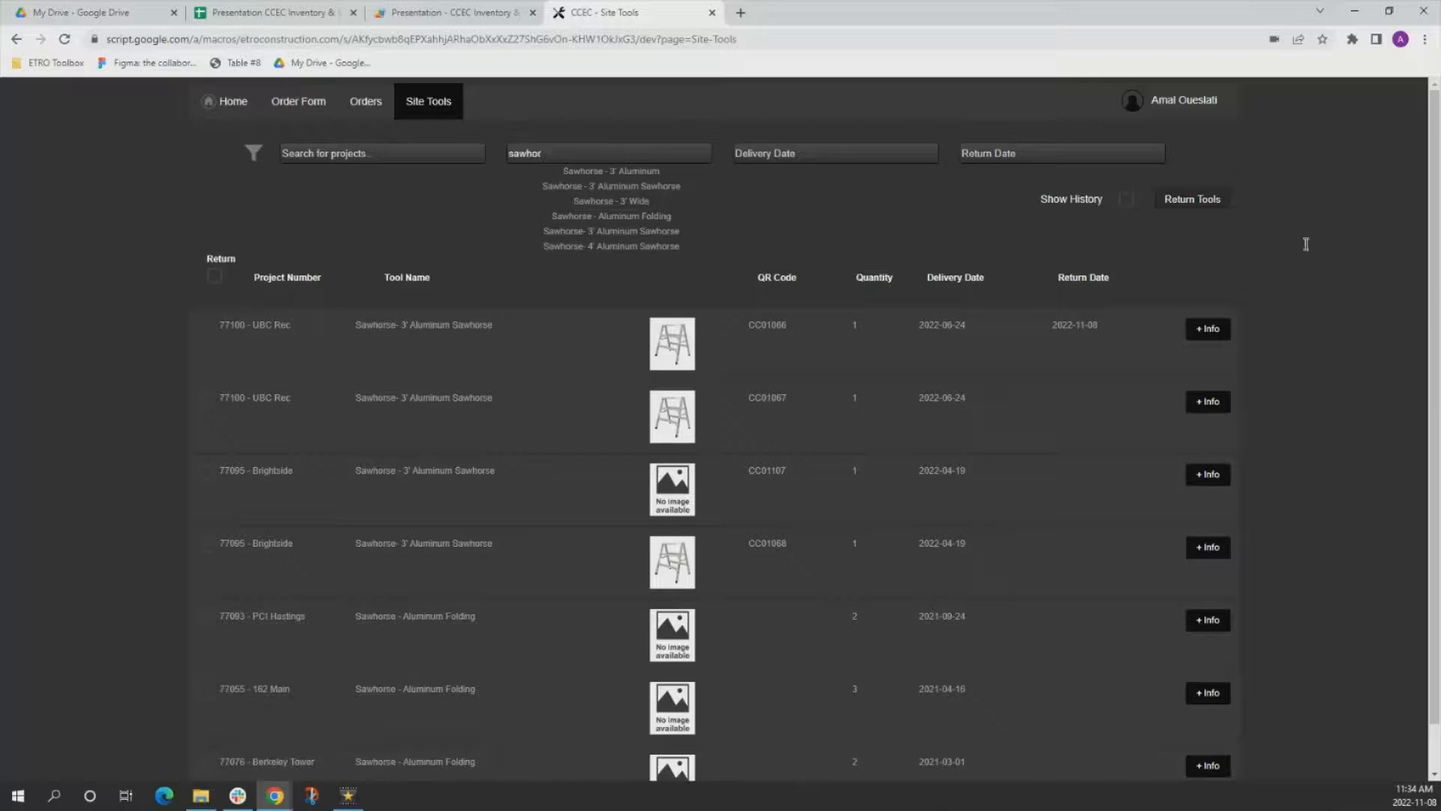
{"action": "left_click", "coordinate": [1324, 253]}
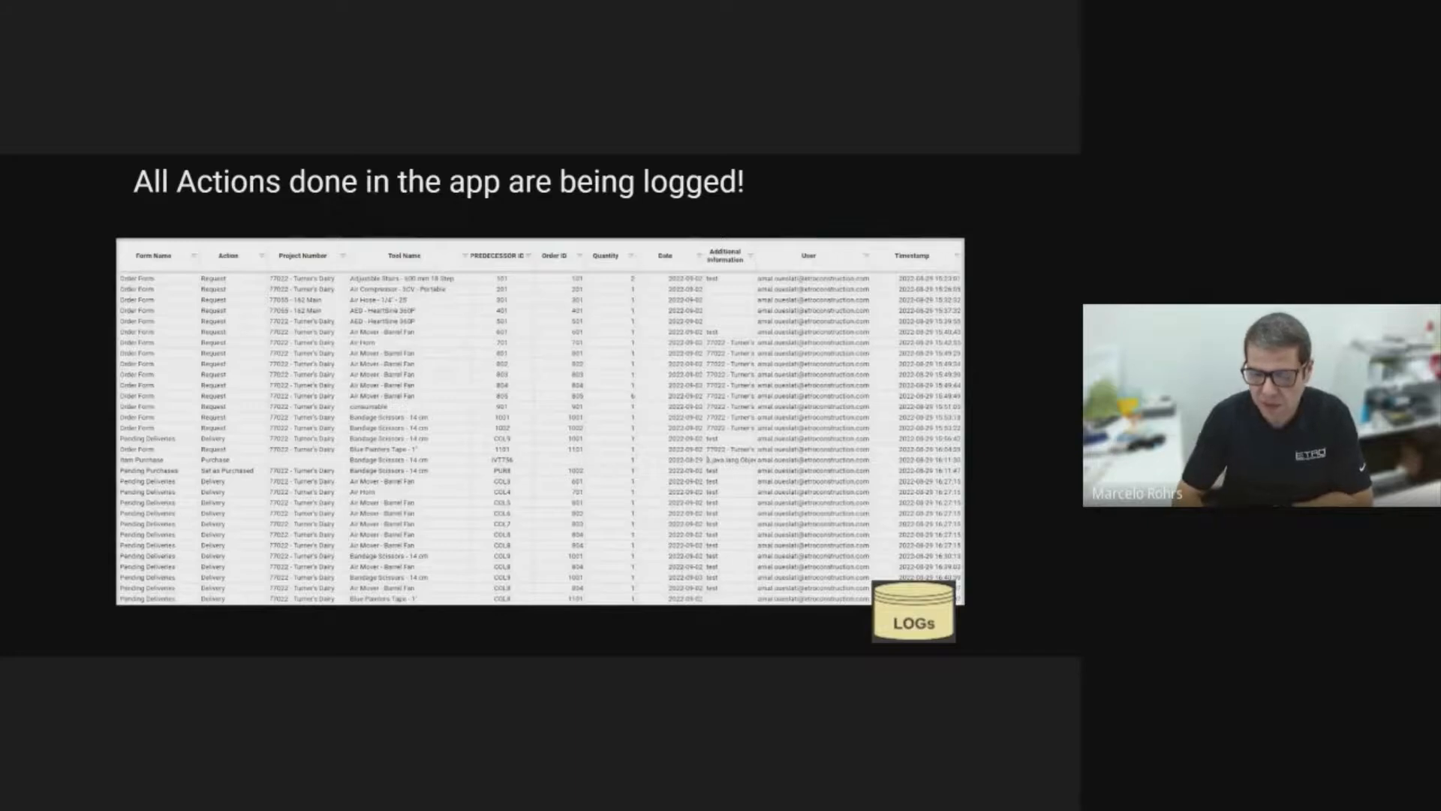
{"action": "key", "text": "Right"}
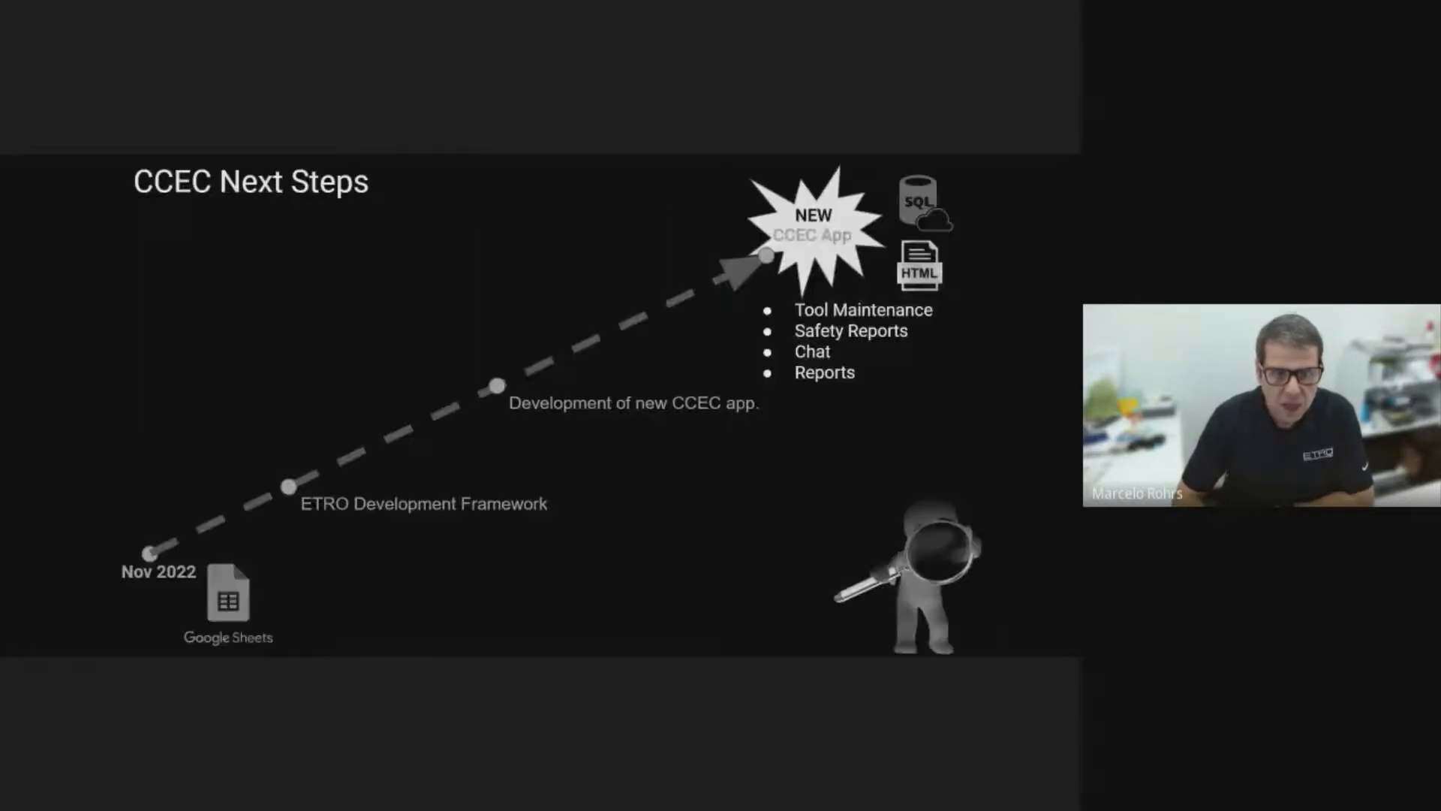